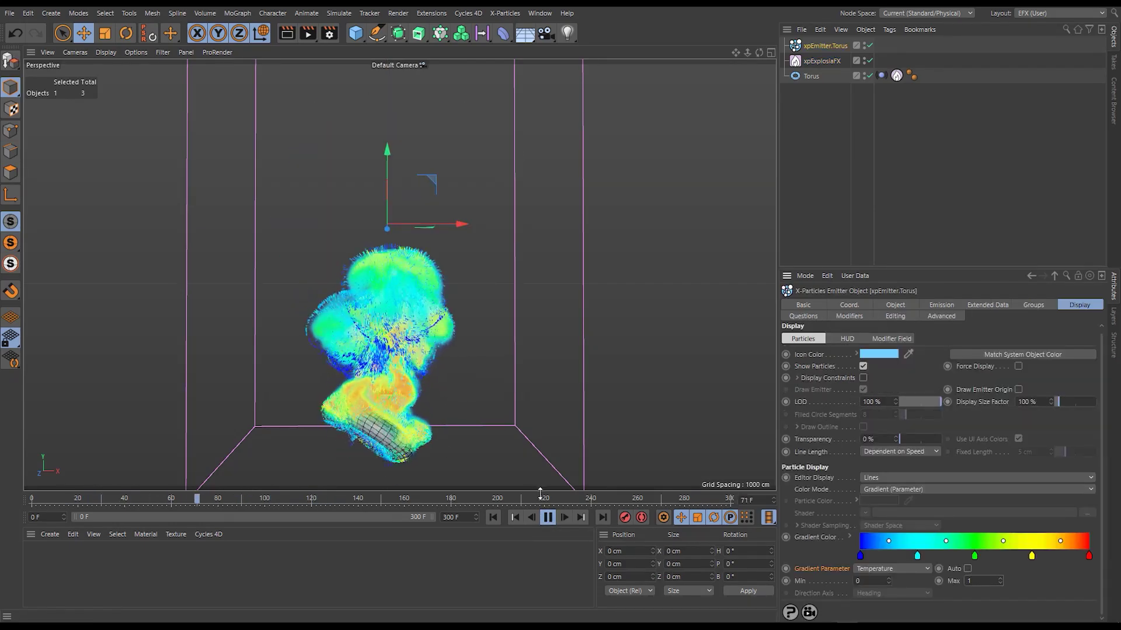
{"action": "left_click", "coordinate": [821, 61]}
{"action": "key", "text": "F8"}
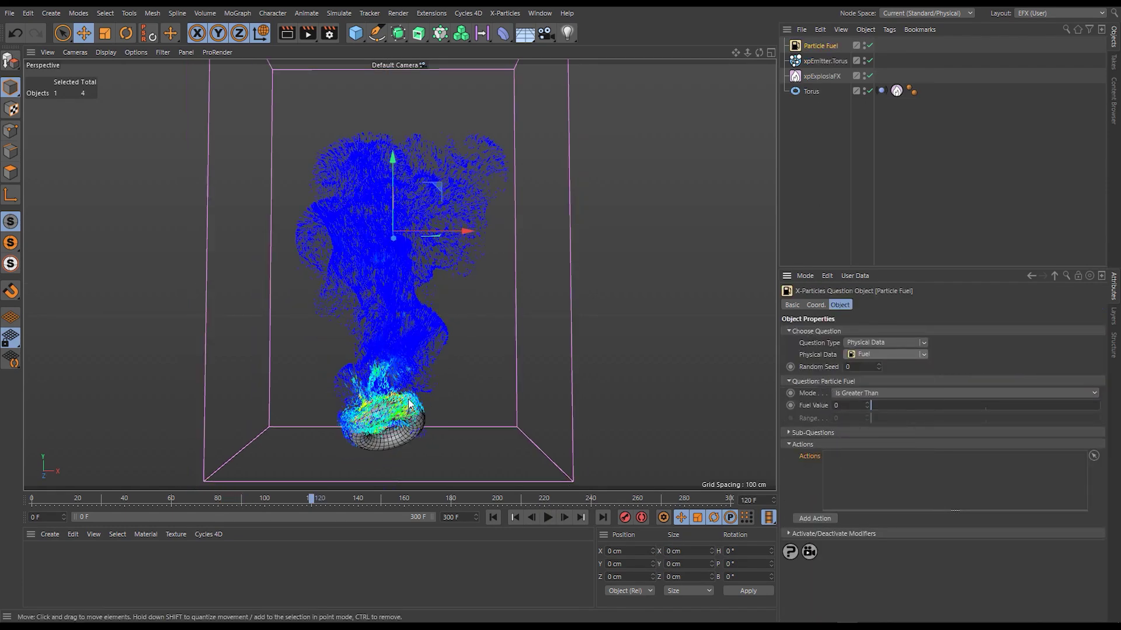
{"action": "left_click", "coordinate": [907, 354]}
{"action": "left_click", "coordinate": [853, 433]}
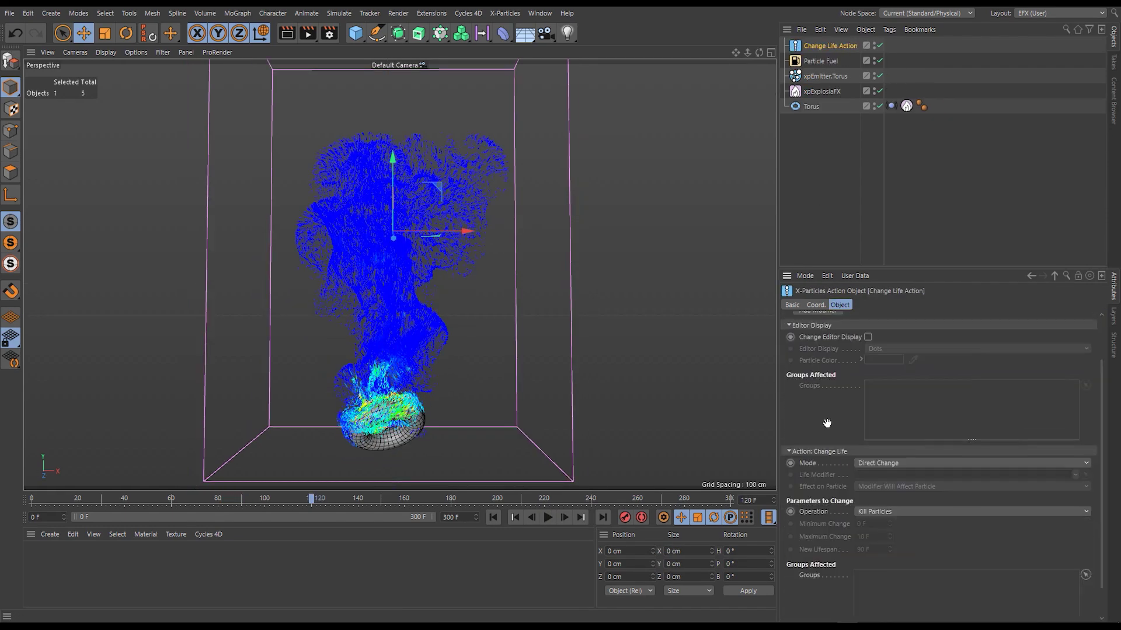
{"action": "left_click", "coordinate": [820, 61]}
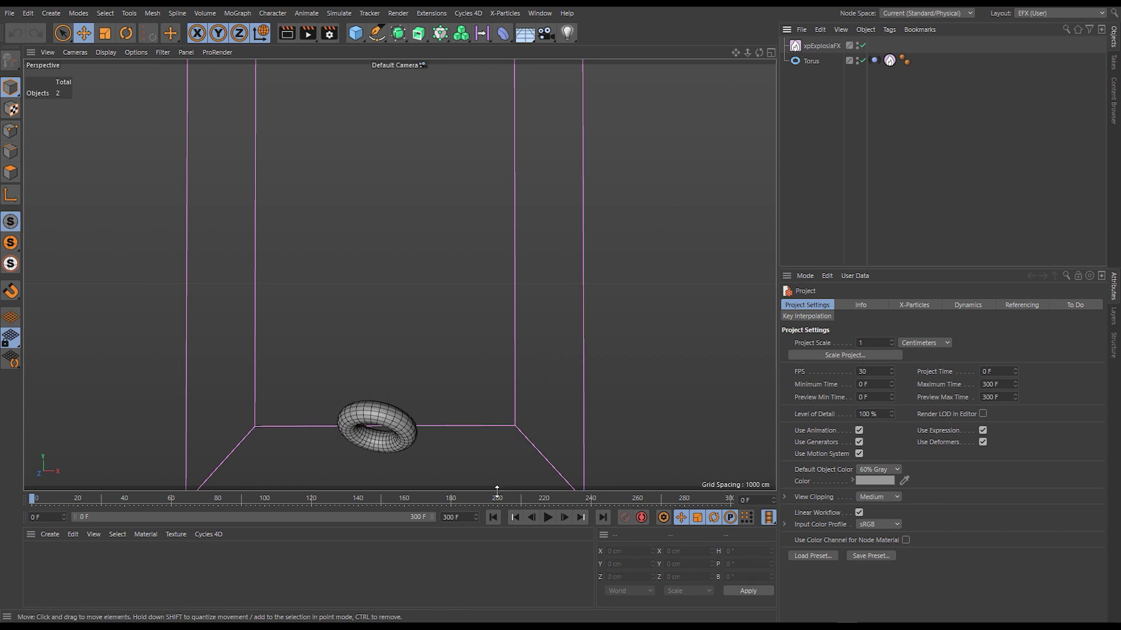
Play the torus fire and smoke simulation from the start and stop it around frame 133.
{"action": "left_click", "coordinate": [543, 519]}
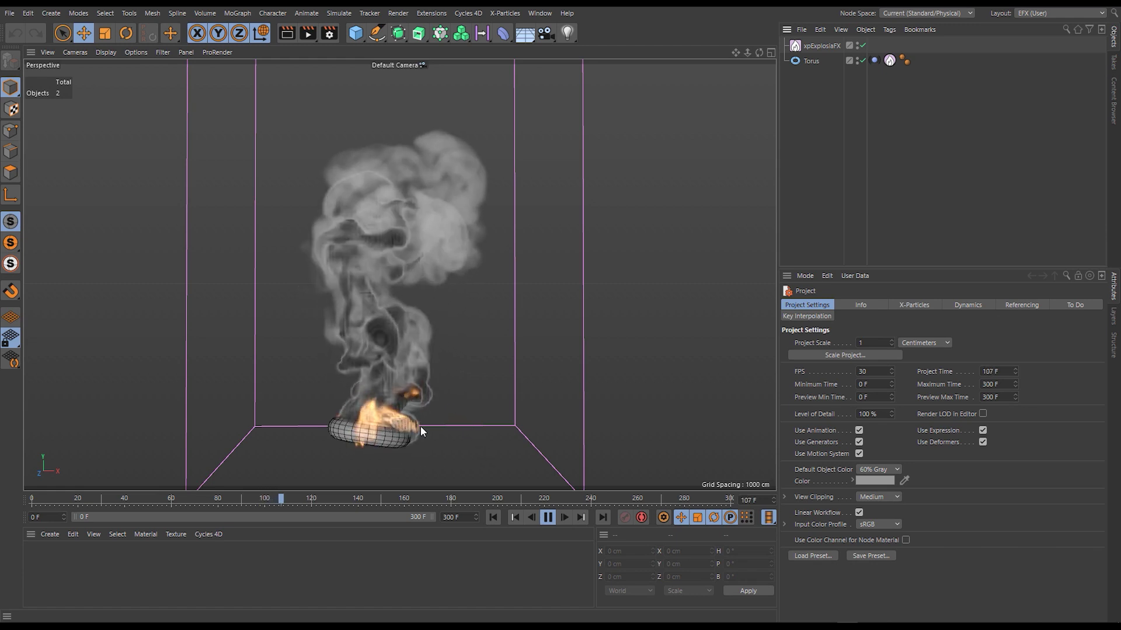
{"action": "left_click", "coordinate": [548, 517]}
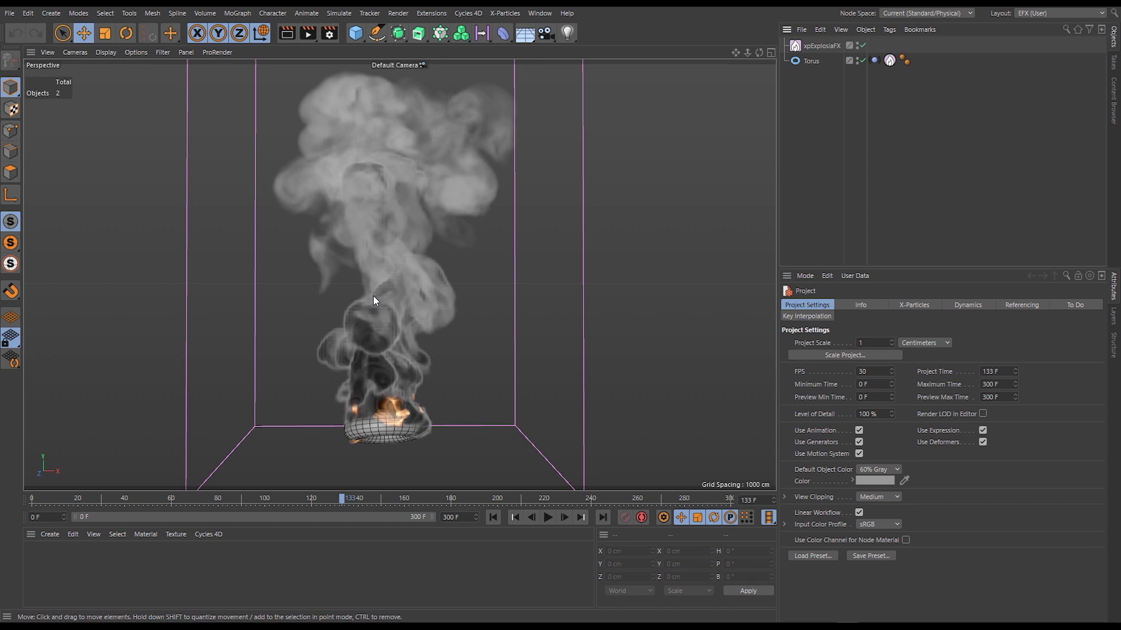
Create an X-Particles emitter from the torus with Emit From Object and open the emitter's object settings.
{"action": "left_click", "coordinate": [812, 62]}
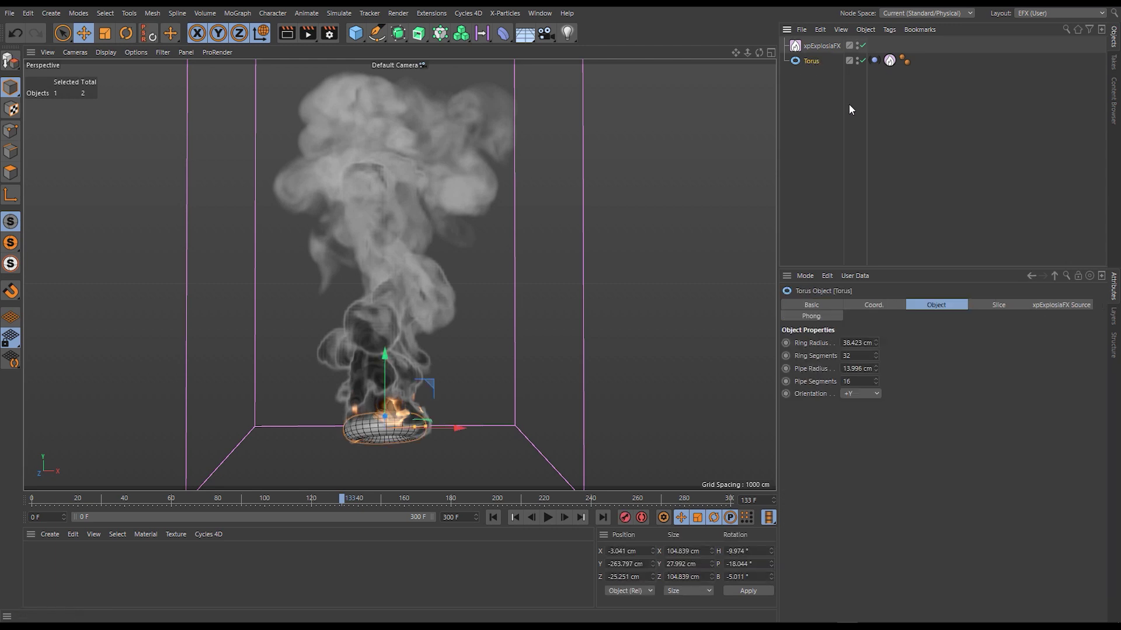
{"action": "key", "text": "shift+c"}
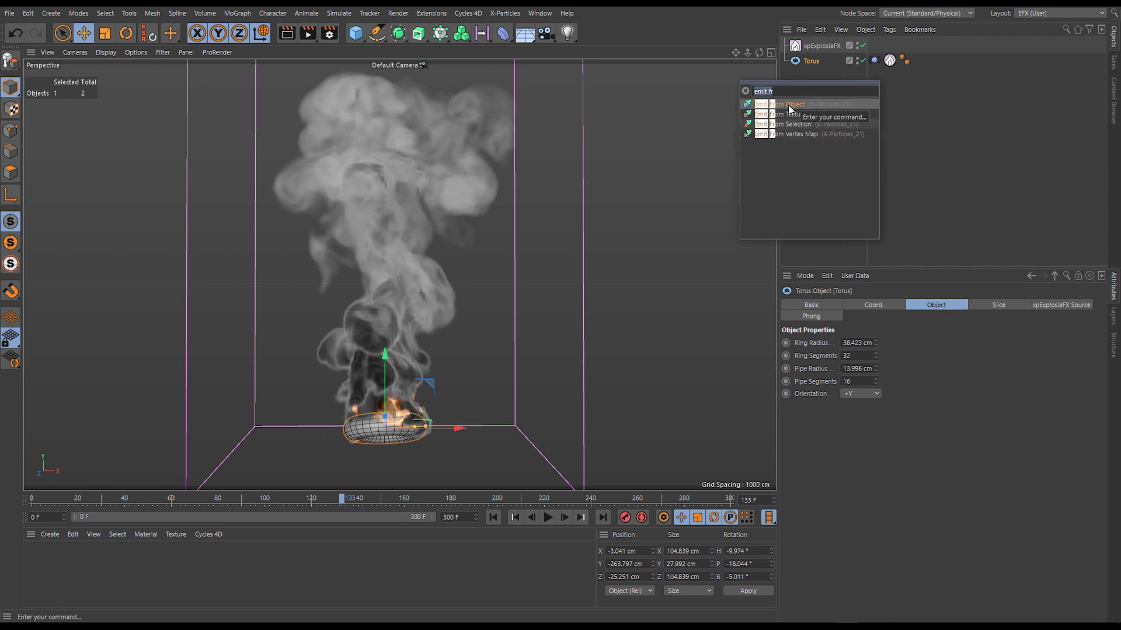
{"action": "left_click", "coordinate": [783, 104]}
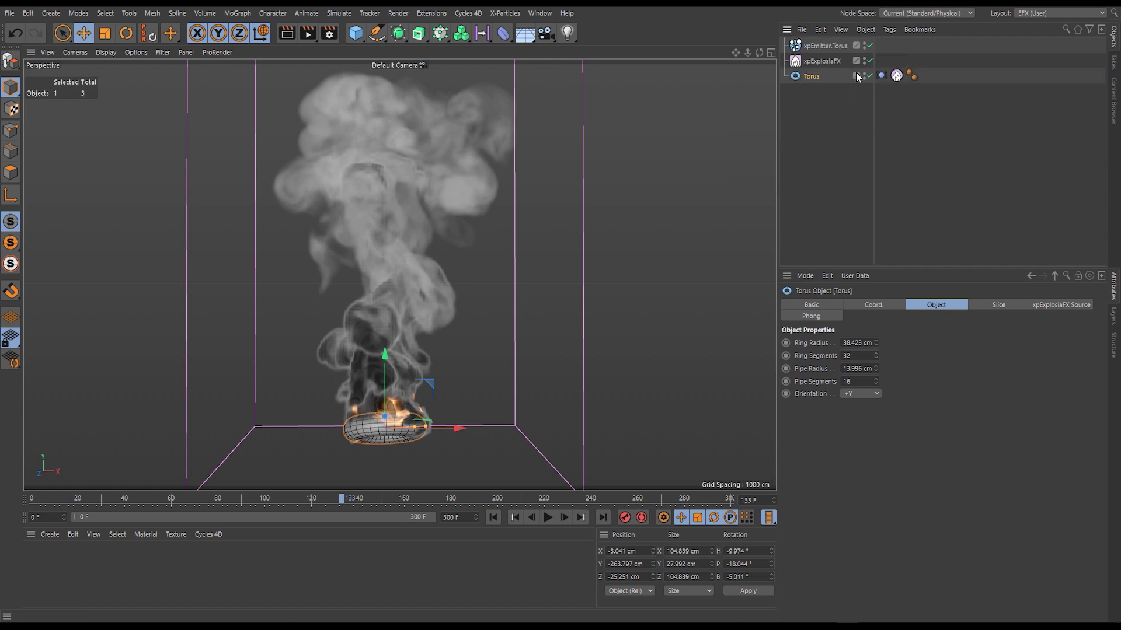
{"action": "left_click", "coordinate": [820, 46]}
{"action": "left_click", "coordinate": [895, 305]}
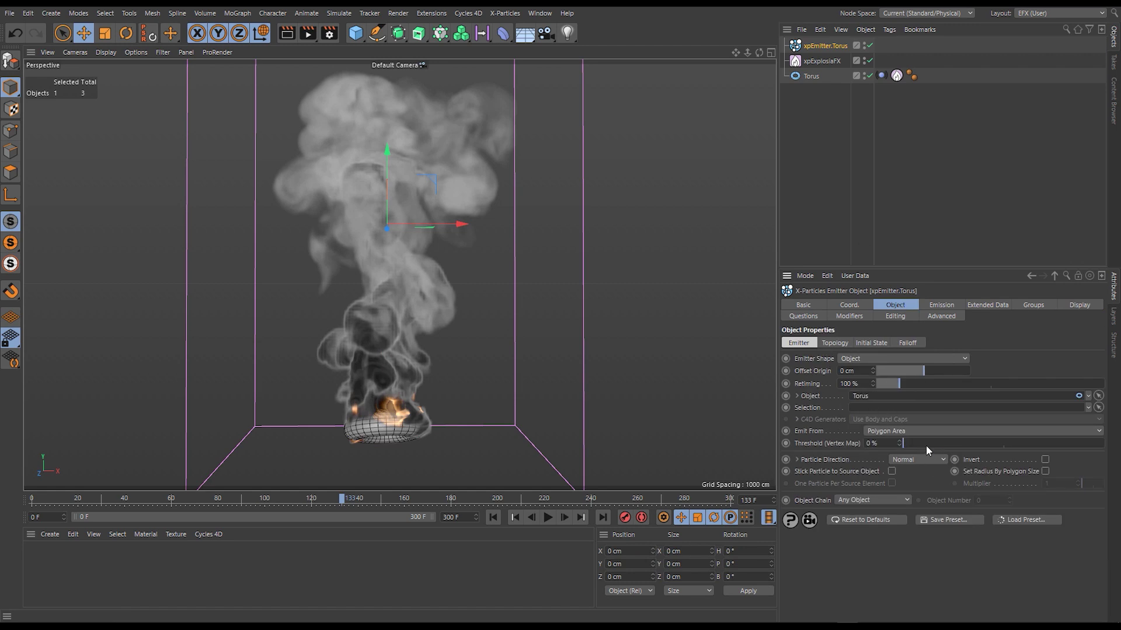
Open the emitter's display settings and play the simulation from the first frame to preview its particles.
{"action": "left_click", "coordinate": [1079, 305]}
{"action": "left_click", "coordinate": [493, 517]}
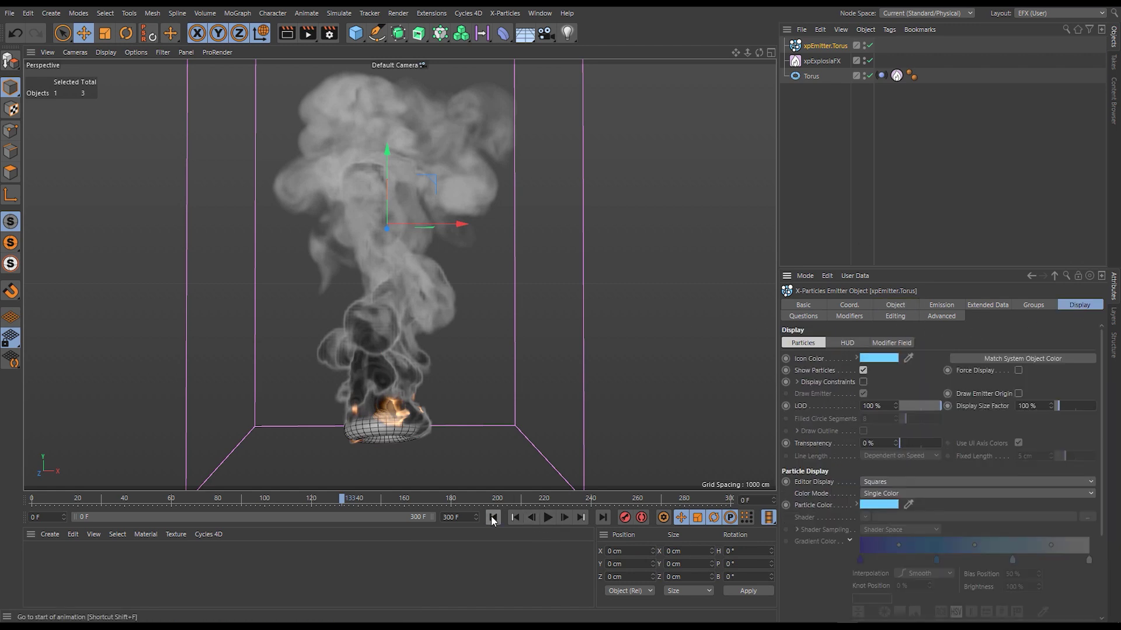
{"action": "left_click", "coordinate": [546, 517]}
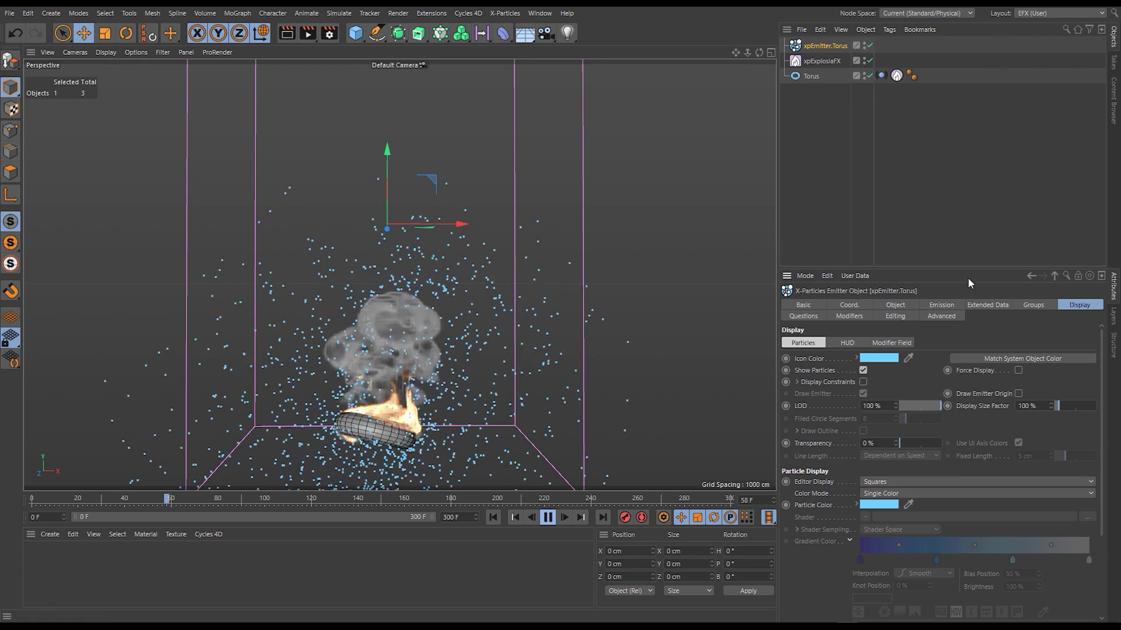
Set the torus emitter's particle speed to 50 cm and replay the simulation from the first frame.
{"action": "left_click", "coordinate": [941, 305]}
{"action": "double_click", "coordinate": [841, 475]}
{"action": "type", "text": "50"}
{"action": "key", "text": "Return"}
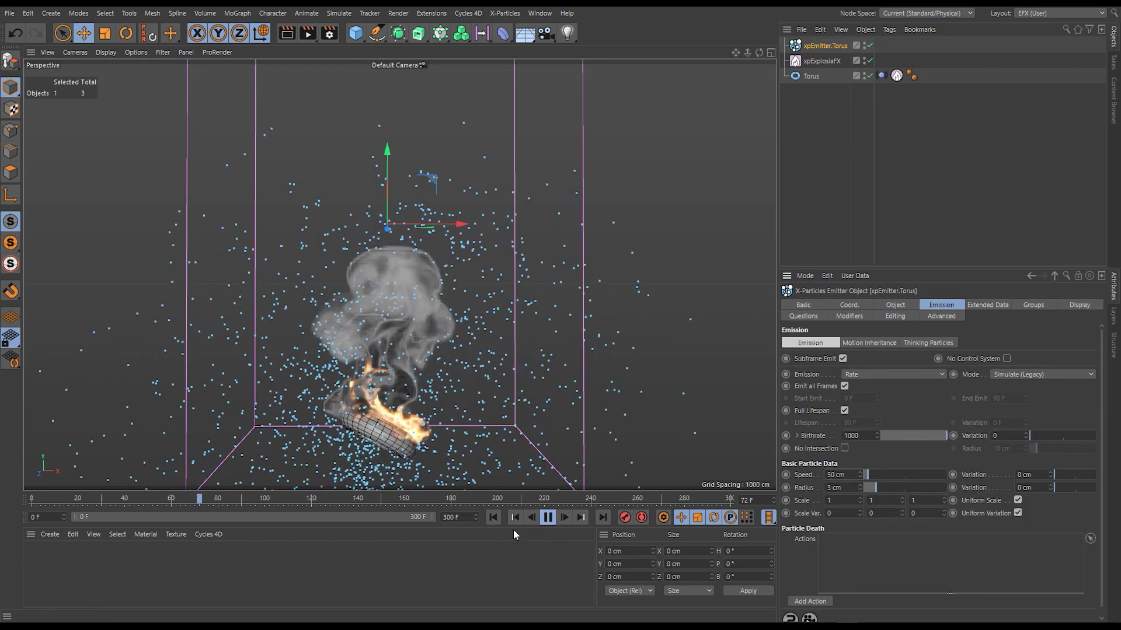
{"action": "left_click", "coordinate": [496, 516]}
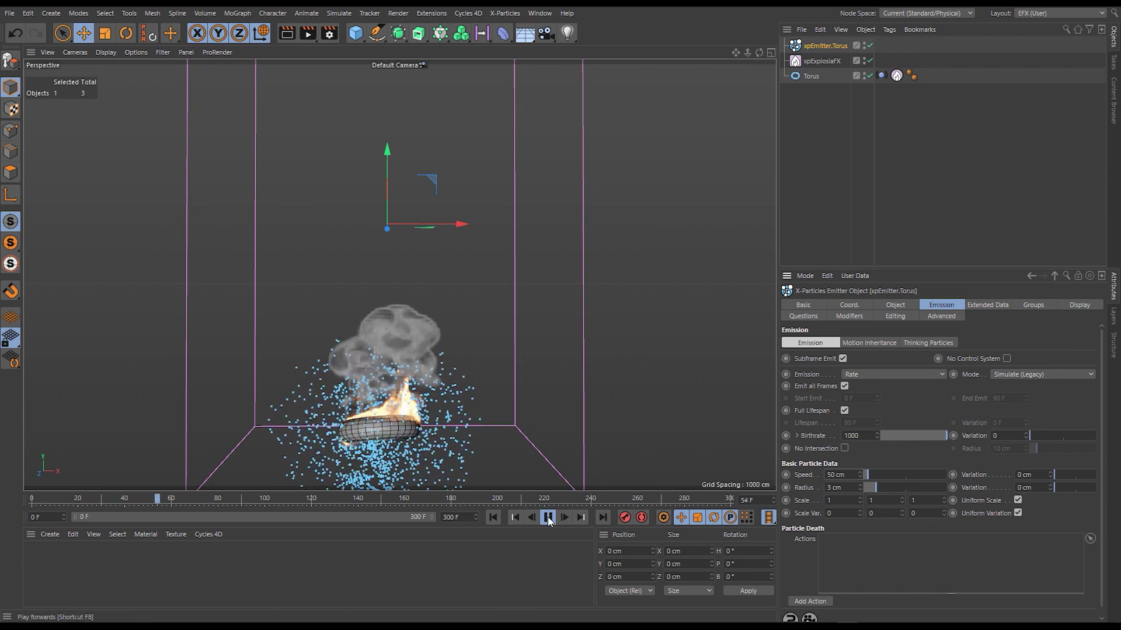
Stop the playback, set the emitter's birthrate to 10000 and return to the first frame.
{"action": "key", "text": "F8"}
{"action": "key", "text": "Return"}
{"action": "left_click", "coordinate": [493, 517]}
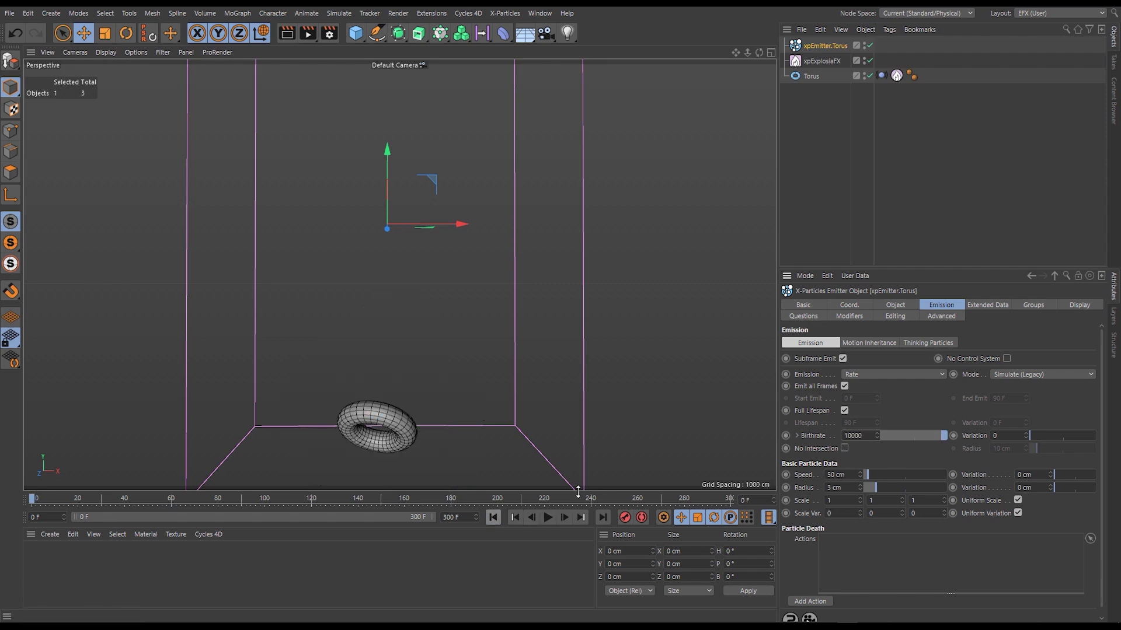
Set the emitter's particle display to Lines with the color mode Gradient (Parameter).
{"action": "left_click", "coordinate": [1083, 305]}
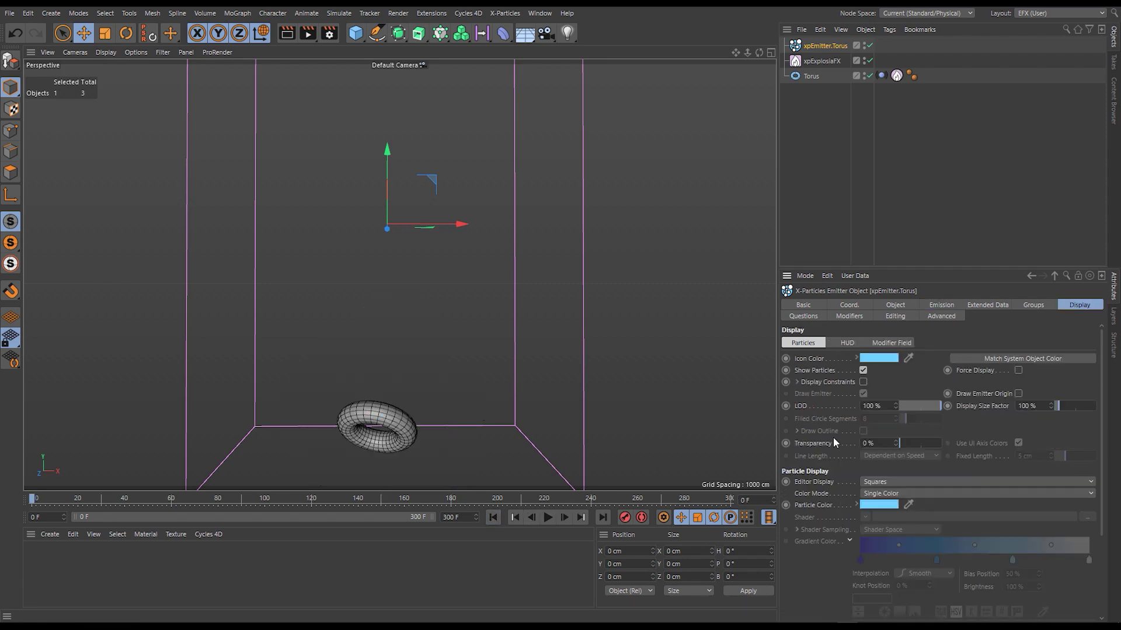
{"action": "left_click", "coordinate": [894, 481]}
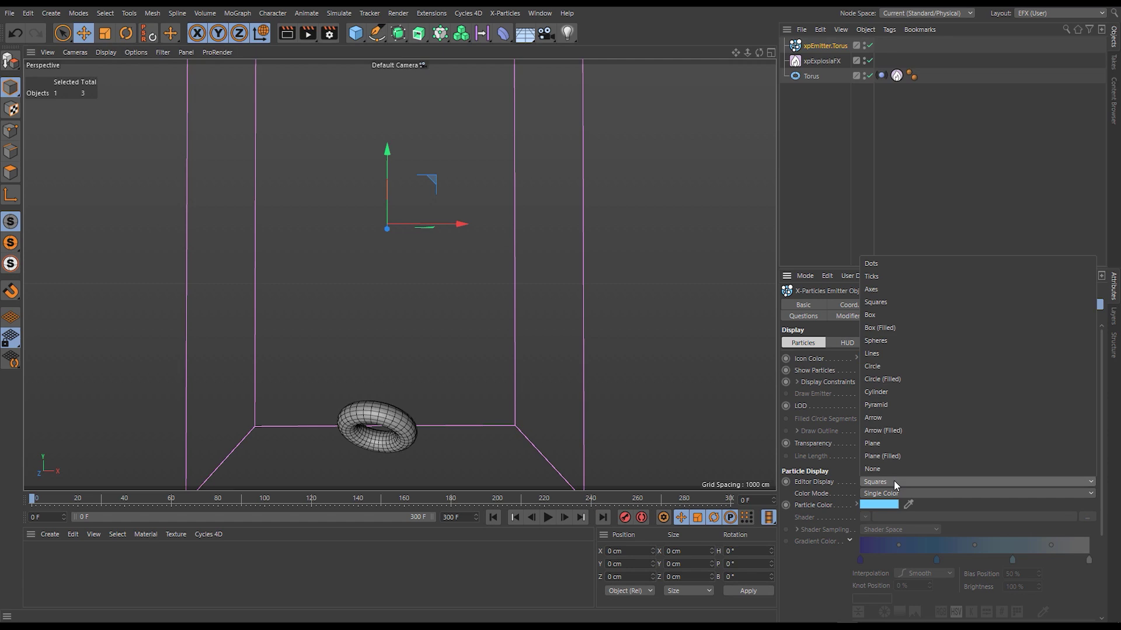
{"action": "left_click", "coordinate": [892, 353]}
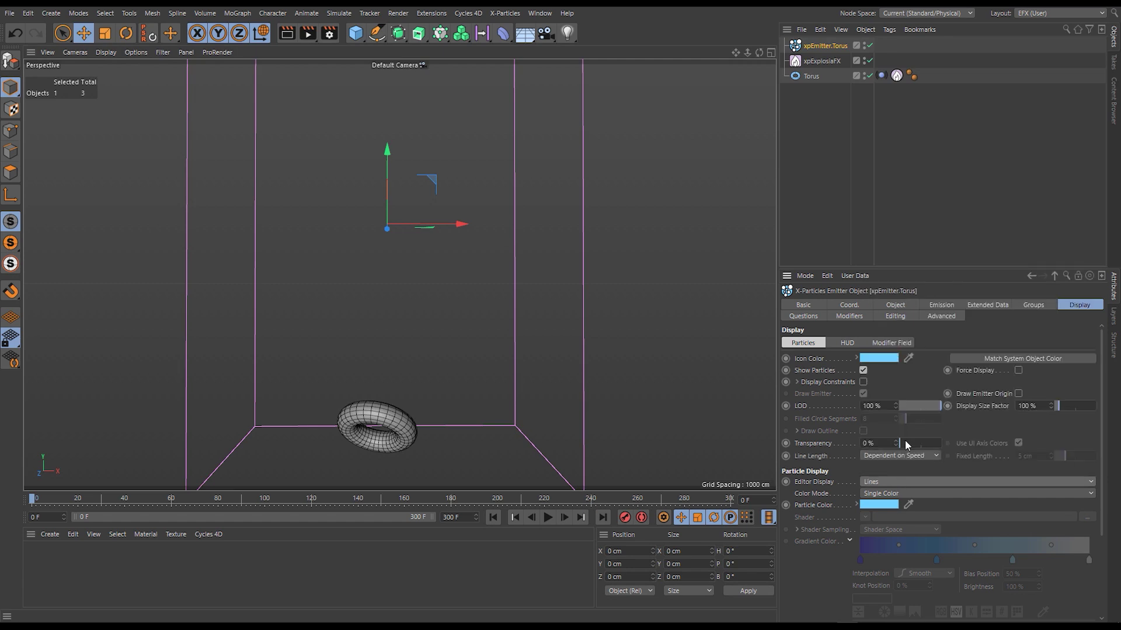
{"action": "left_click", "coordinate": [907, 494]}
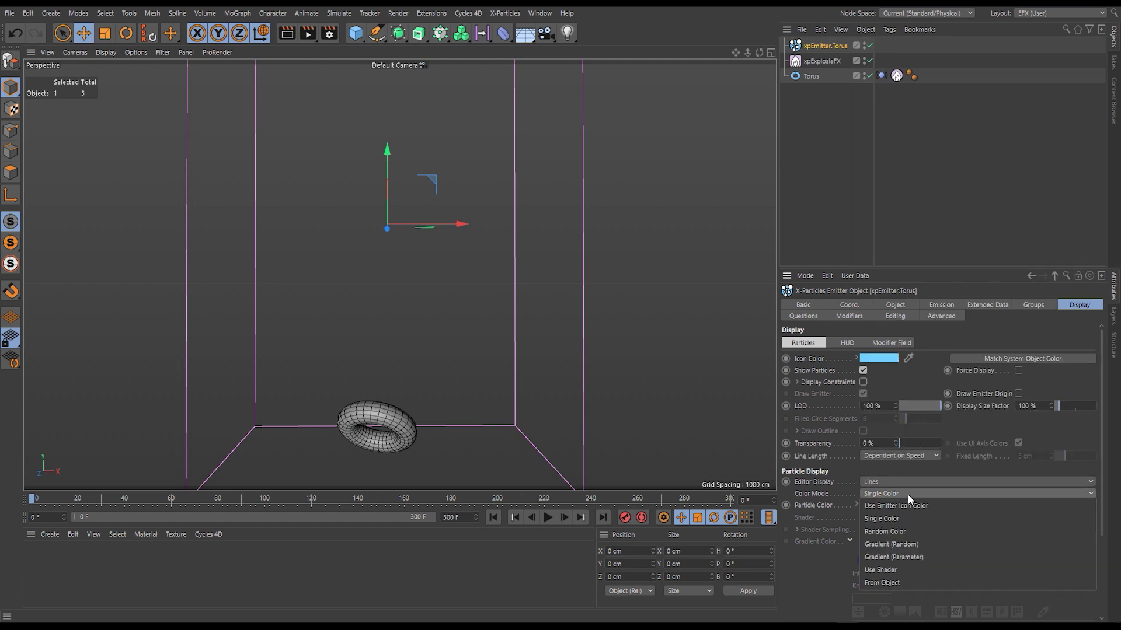
{"action": "left_click", "coordinate": [890, 557]}
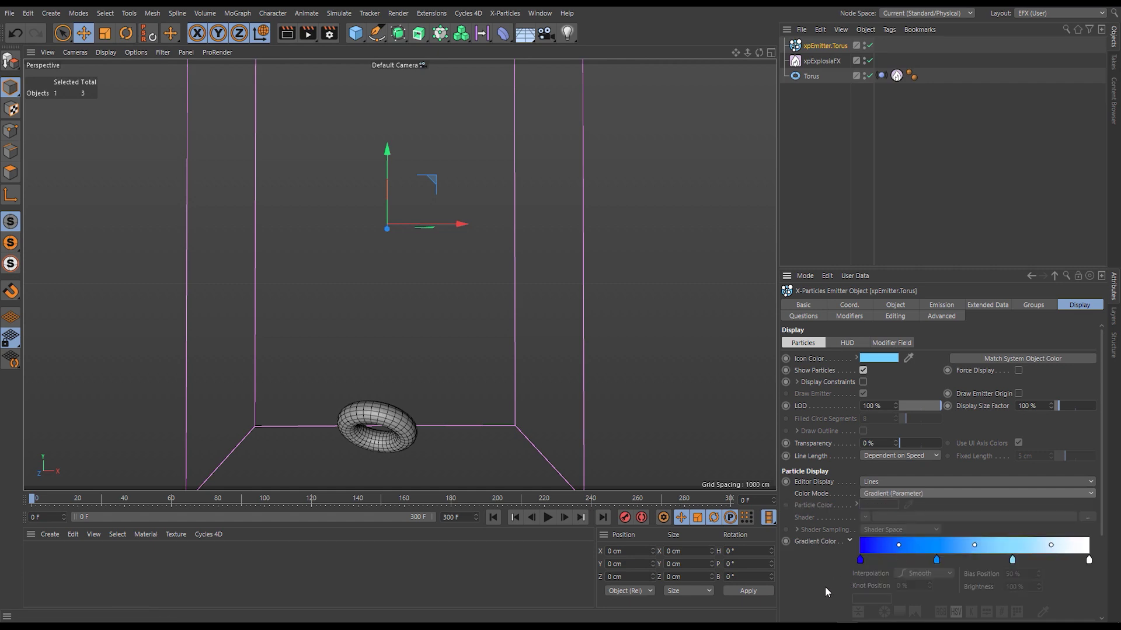
Drive the particle color gradient by Speed and enable its Auto range.
{"action": "scroll", "coordinate": [825, 587], "scroll_direction": "down", "scroll_amount": 3}
{"action": "left_click", "coordinate": [880, 567]}
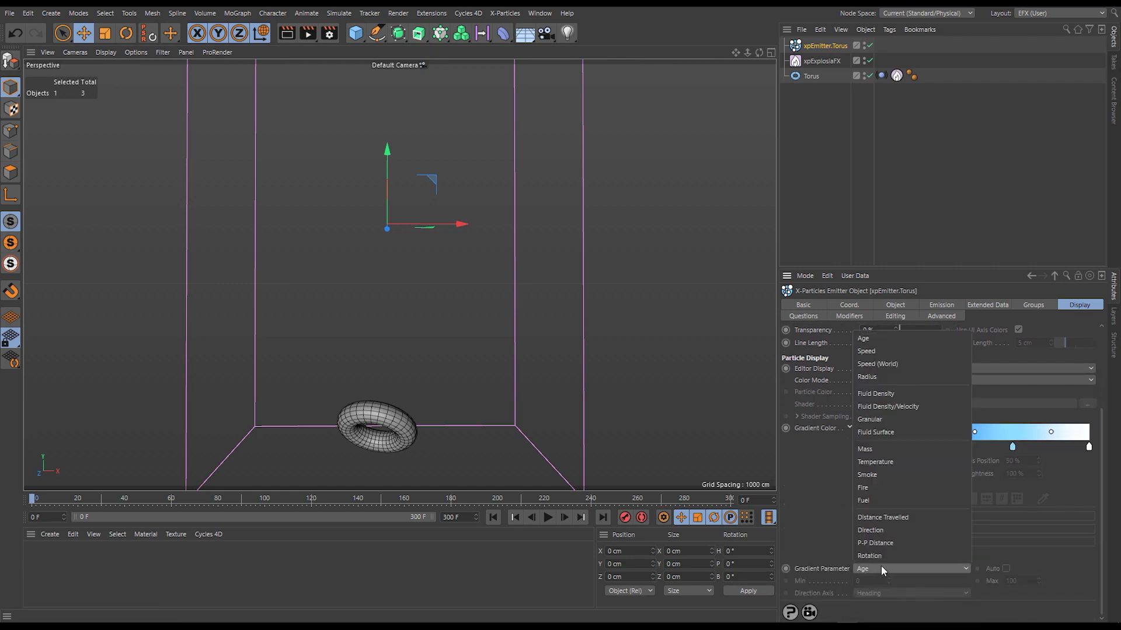
{"action": "left_click", "coordinate": [888, 351]}
{"action": "left_click", "coordinate": [1007, 569]}
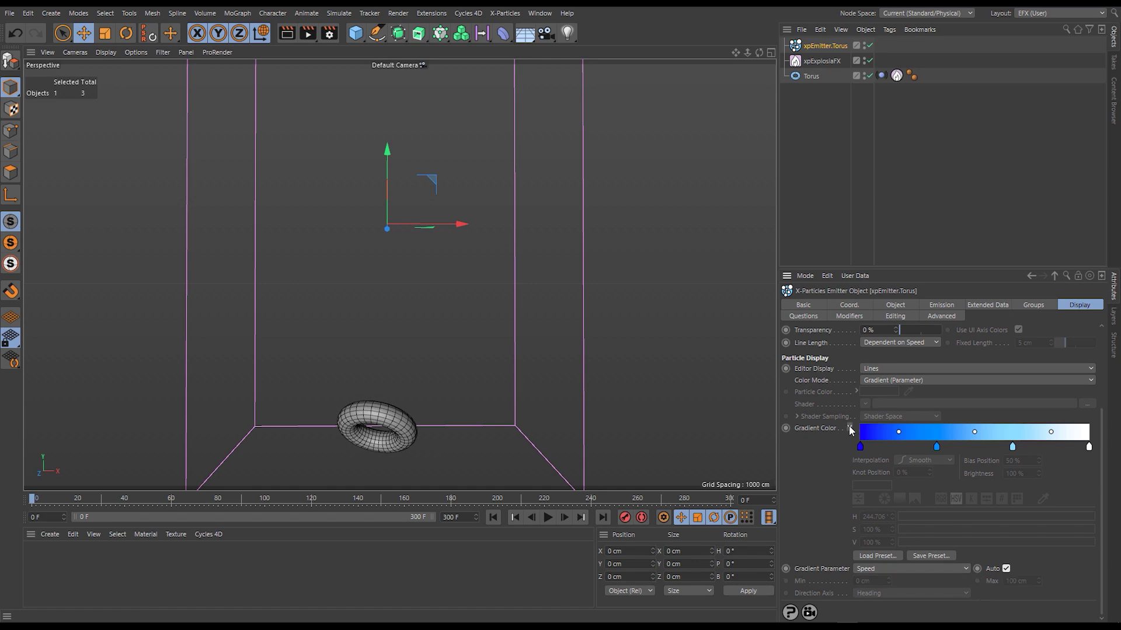
Load the blue-to-red rainbow preset into the particle gradient and play the simulation up to frame 15 to check the colors.
{"action": "left_click", "coordinate": [878, 556]}
{"action": "scroll", "coordinate": [814, 413], "scroll_direction": "down", "scroll_amount": 3}
{"action": "left_click", "coordinate": [775, 316]}
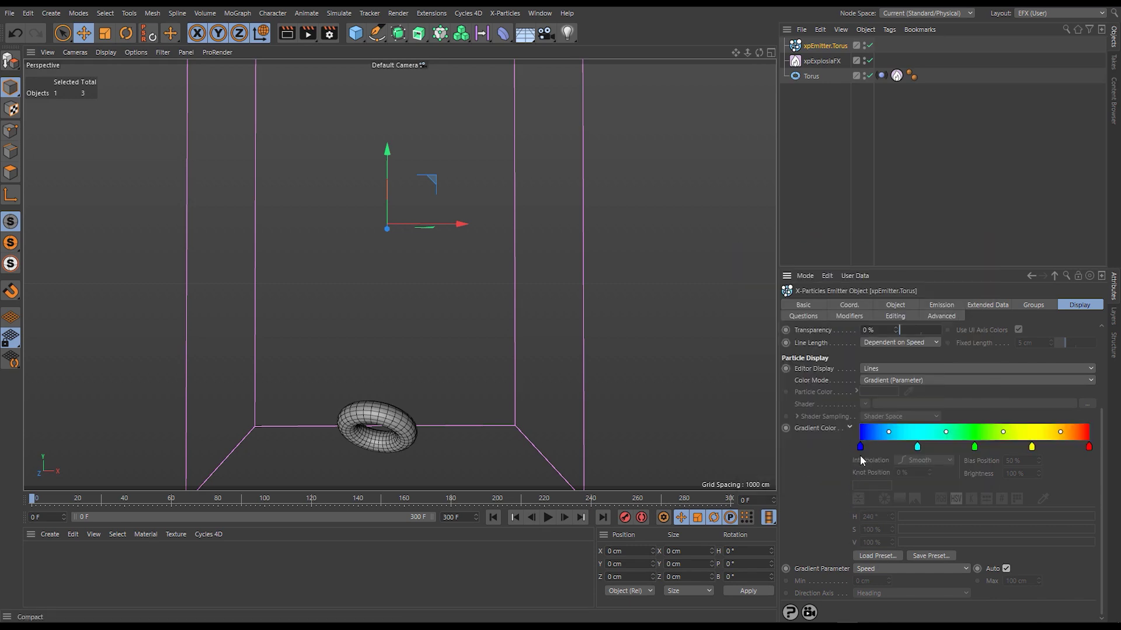
{"action": "left_click", "coordinate": [848, 428]}
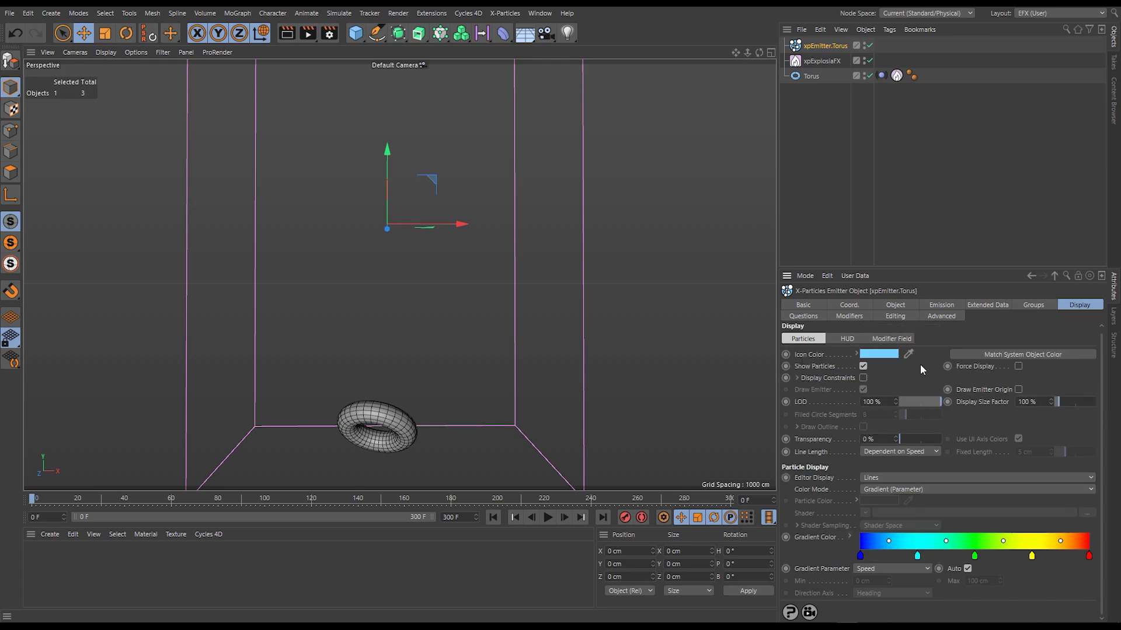
{"action": "left_click", "coordinate": [547, 518]}
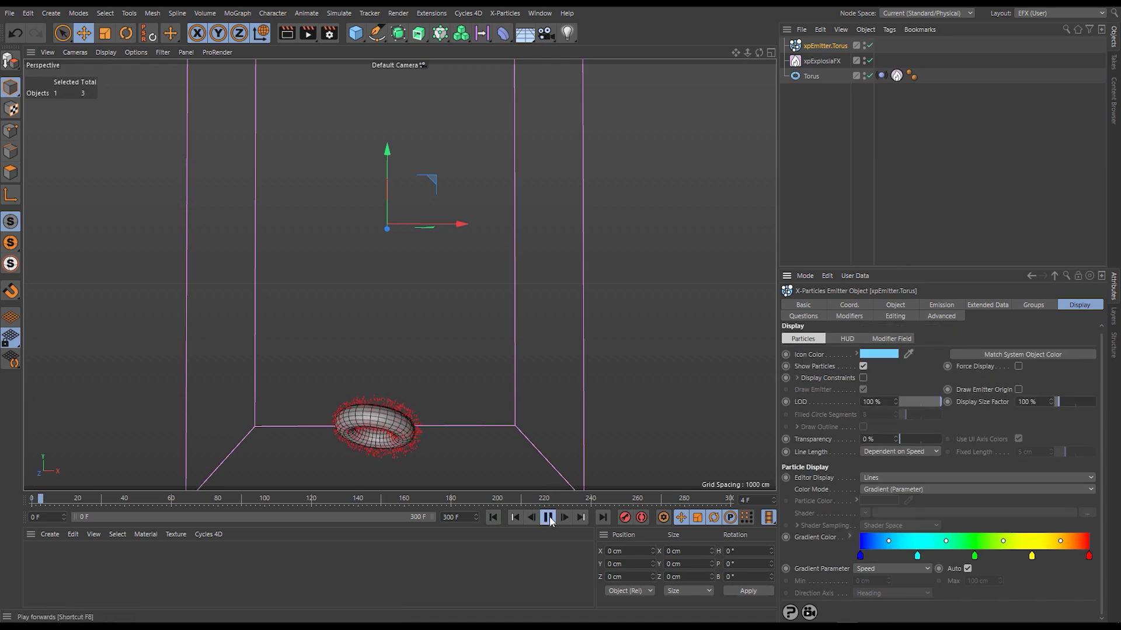
{"action": "left_click", "coordinate": [549, 517]}
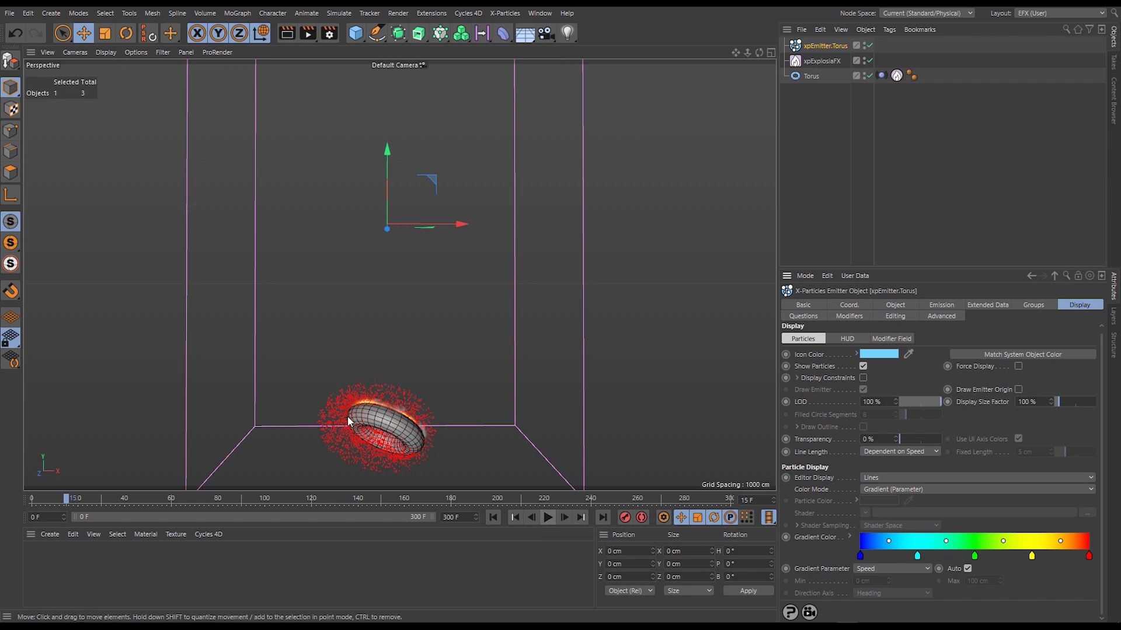
Enable Advect Particles in the advection settings of xpExplosiaFX.
{"action": "left_click", "coordinate": [823, 61]}
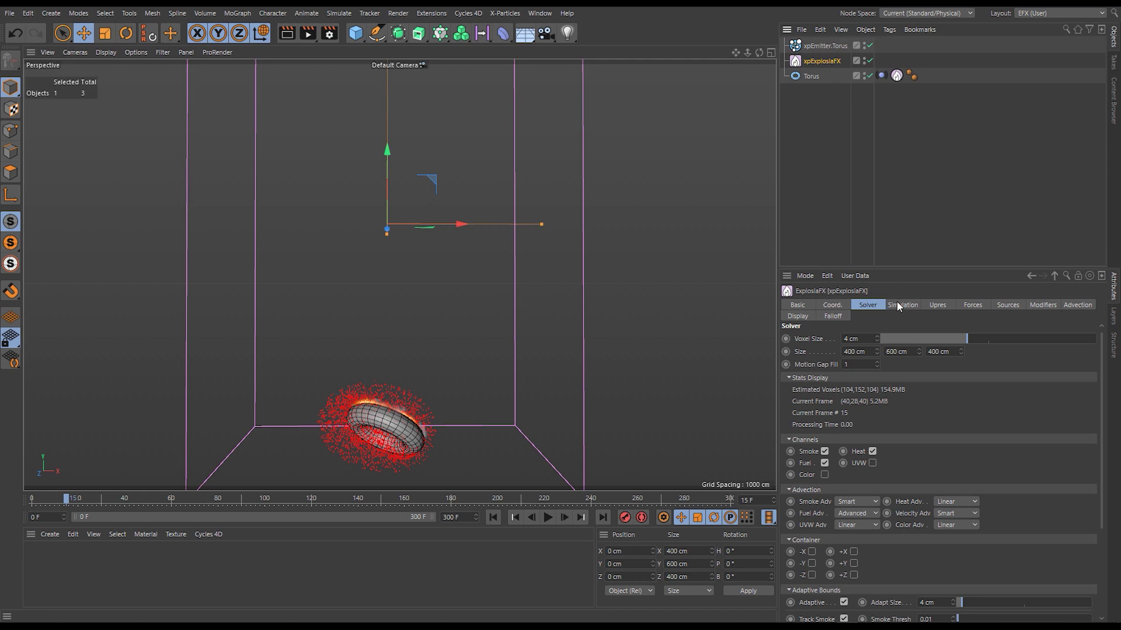
{"action": "left_click", "coordinate": [1080, 307]}
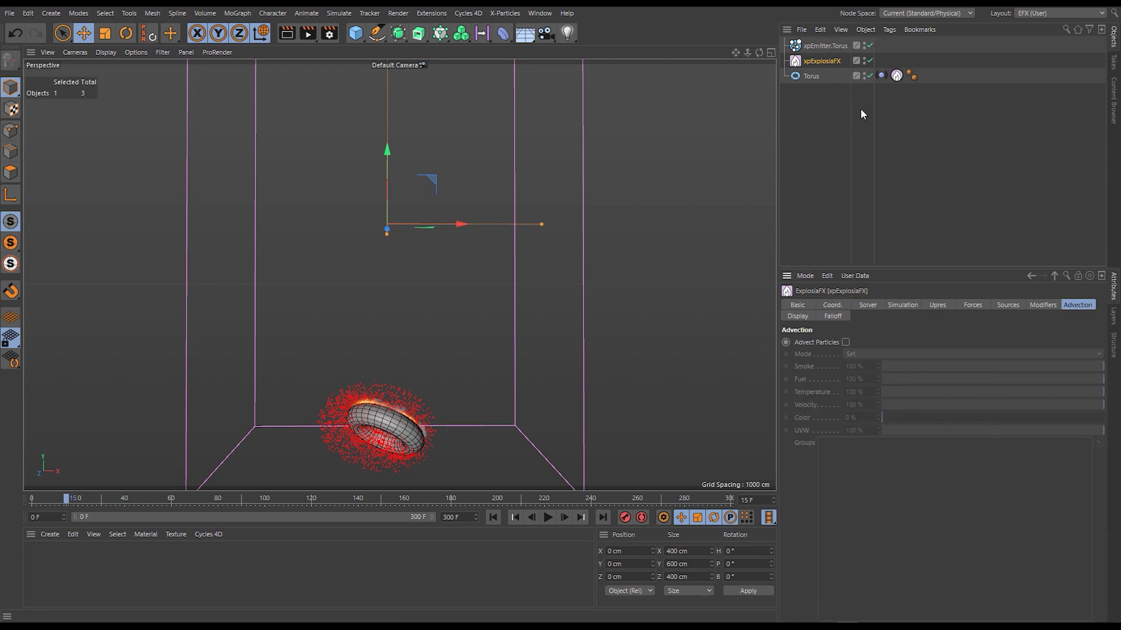
{"action": "left_click", "coordinate": [846, 342]}
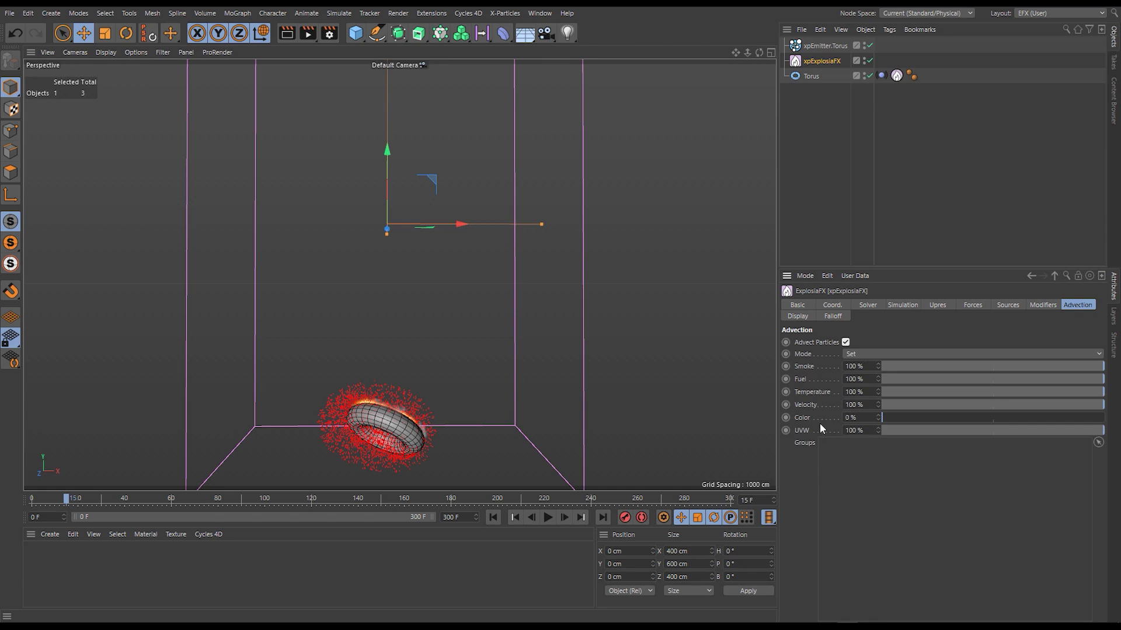
Replay the simulation from the first frame to watch the advected particles and stop around frame 133.
{"action": "left_click", "coordinate": [493, 517]}
{"action": "left_click", "coordinate": [547, 517]}
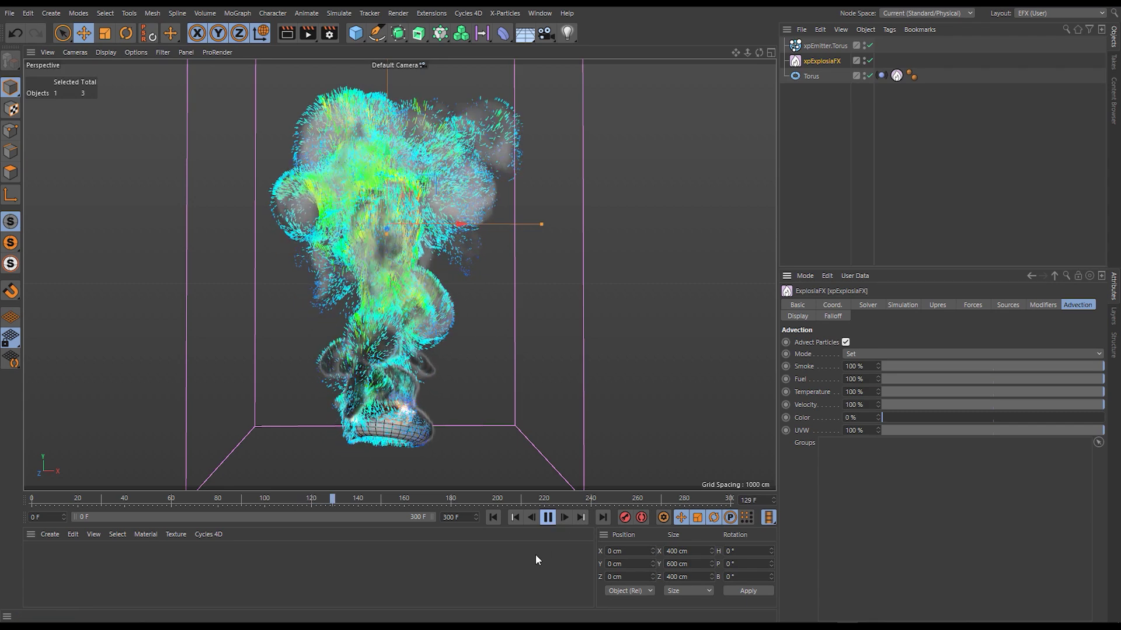
{"action": "left_click", "coordinate": [544, 518]}
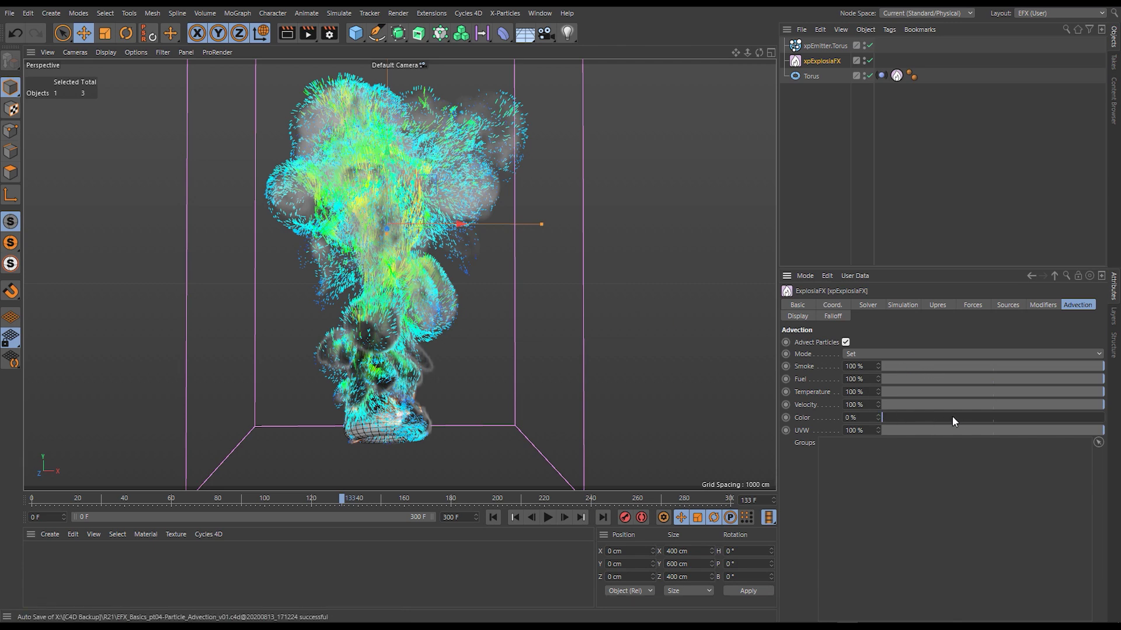
Reduce the Smoke, Fuel, Temperature, Velocity and UVW advection to 0 % and replay the simulation from the start.
{"action": "left_click_drag", "start_coordinate": [961, 391], "coordinate": [875, 366]}
{"action": "left_click_drag", "start_coordinate": [914, 404], "coordinate": [879, 430]}
{"action": "left_click", "coordinate": [492, 517]}
{"action": "left_click", "coordinate": [547, 518]}
{"action": "left_click", "coordinate": [547, 518]}
Raise the Velocity advection to about 53.3 % and replay the simulation from the start.
{"action": "left_click_drag", "start_coordinate": [903, 403], "coordinate": [983, 404]}
{"action": "left_click", "coordinate": [493, 518]}
{"action": "left_click", "coordinate": [547, 517]}
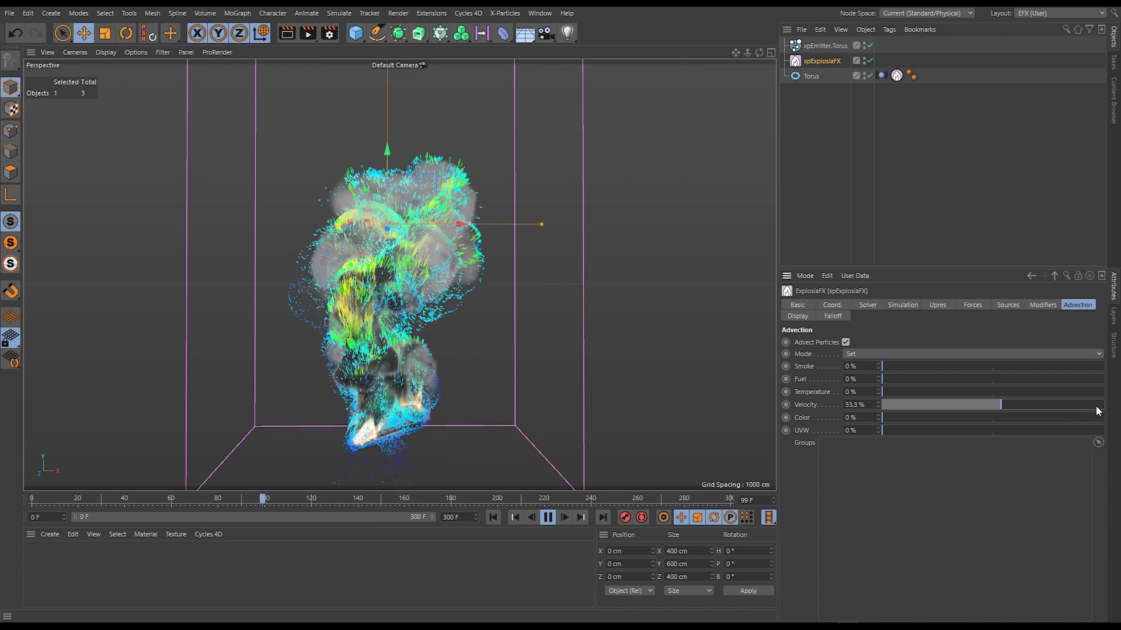
Set the Velocity advection to 100 % and restart the simulation from the first frame.
{"action": "left_click_drag", "start_coordinate": [1096, 408], "coordinate": [1106, 408]}
{"action": "left_click", "coordinate": [492, 517]}
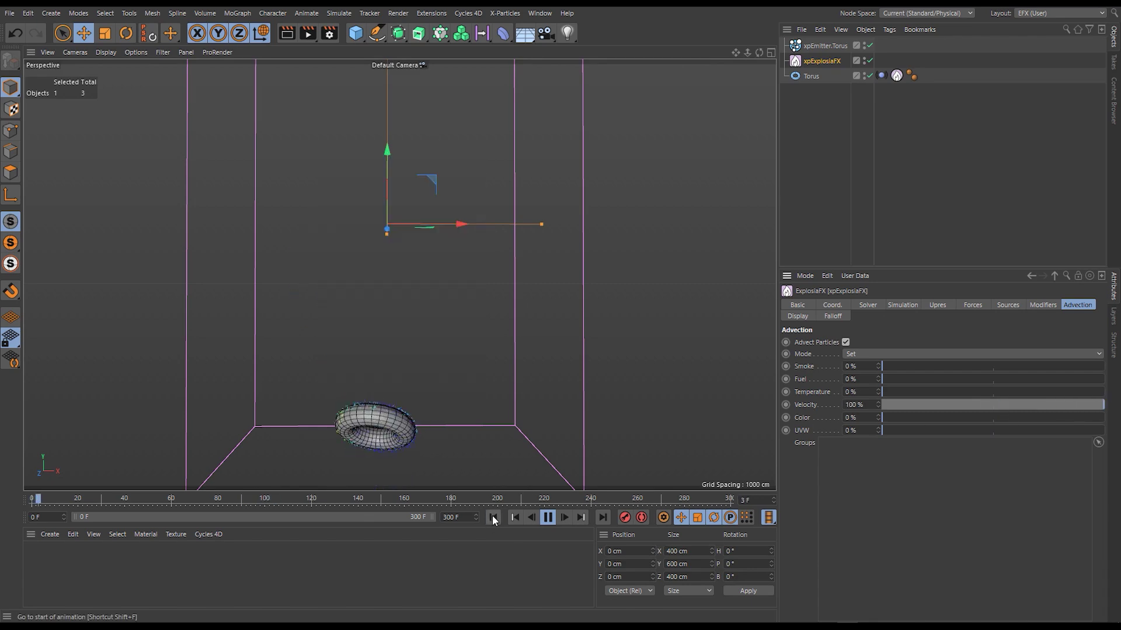
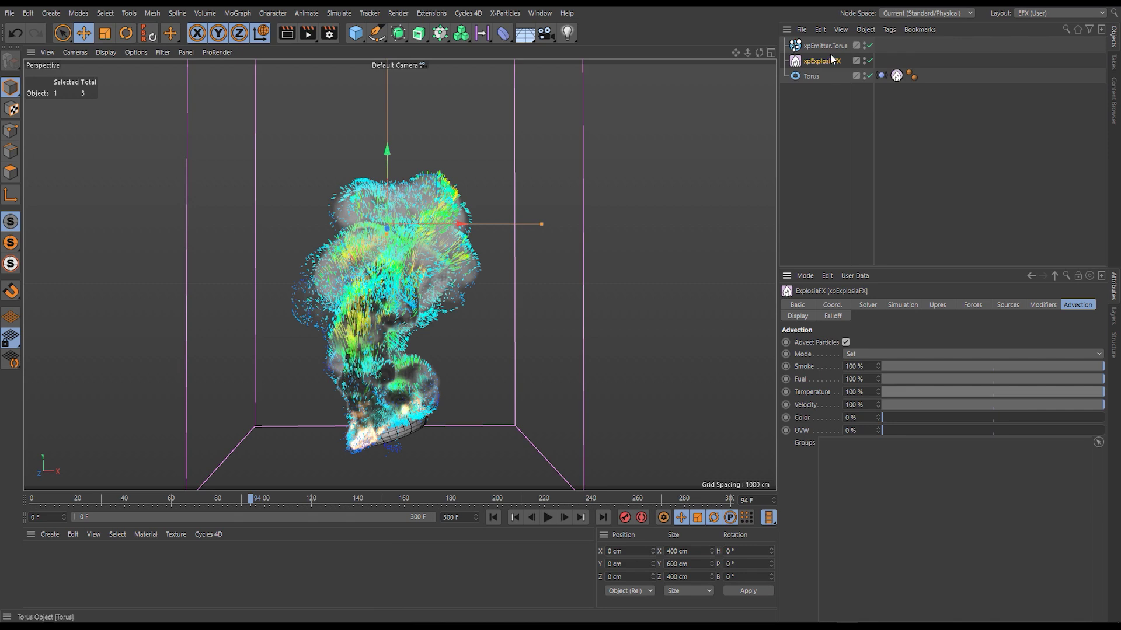
Set the xpExplosiaFX viewport display to Temperature and replay the simulation from the start.
{"action": "left_click", "coordinate": [798, 315]}
{"action": "left_click", "coordinate": [849, 342]}
{"action": "left_click", "coordinate": [843, 389]}
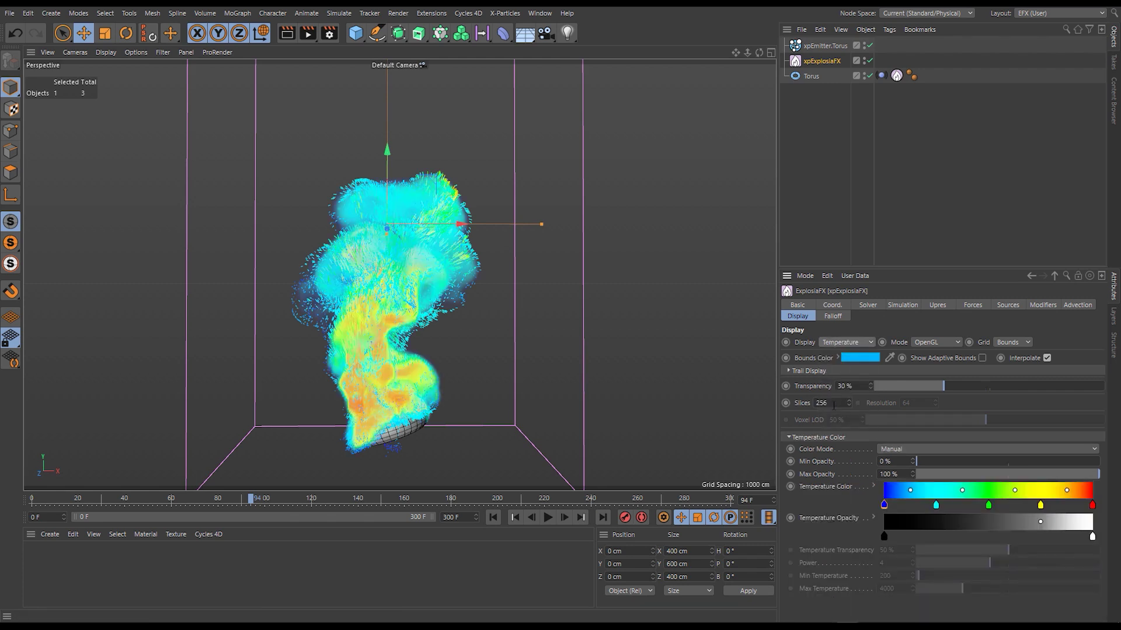
{"action": "left_click", "coordinate": [517, 519]}
{"action": "left_click", "coordinate": [547, 518]}
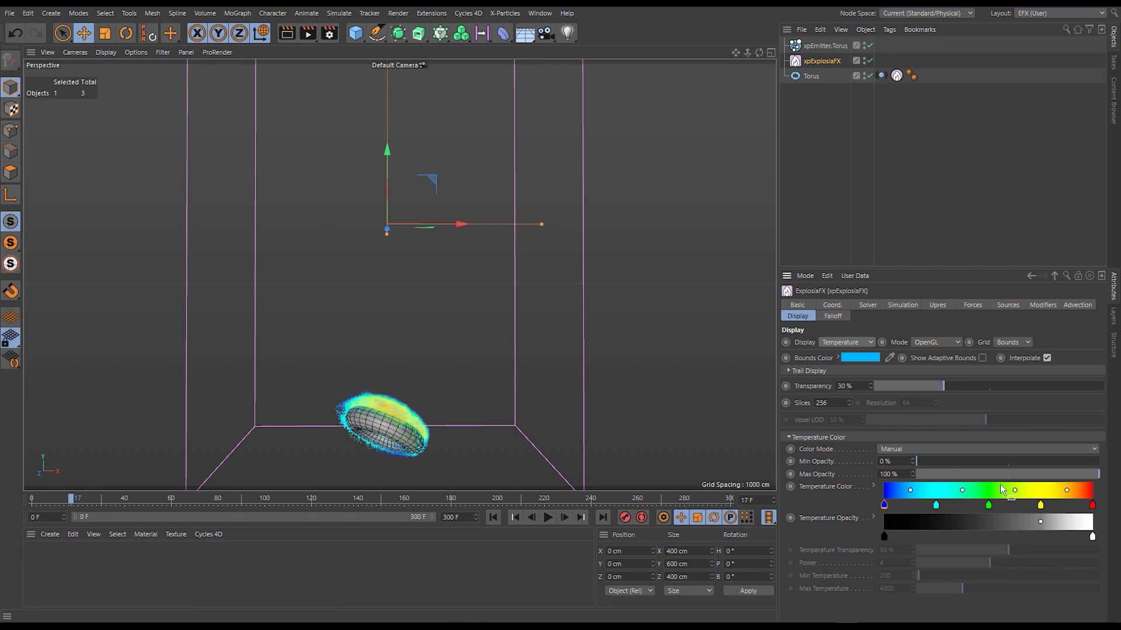
Colour the xpEmitter.Torus particles by the Temperature gradient parameter with Auto off and Max 1, and replay the simulation from the start.
{"action": "left_click", "coordinate": [828, 47]}
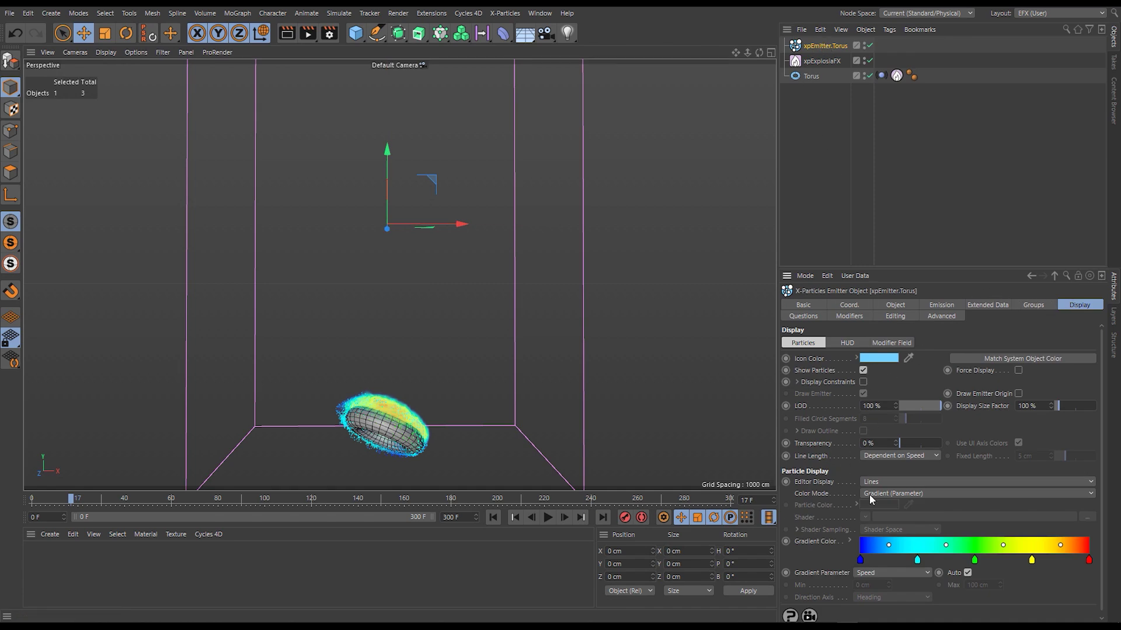
{"action": "scroll", "coordinate": [1004, 576], "scroll_direction": "down", "scroll_amount": 1}
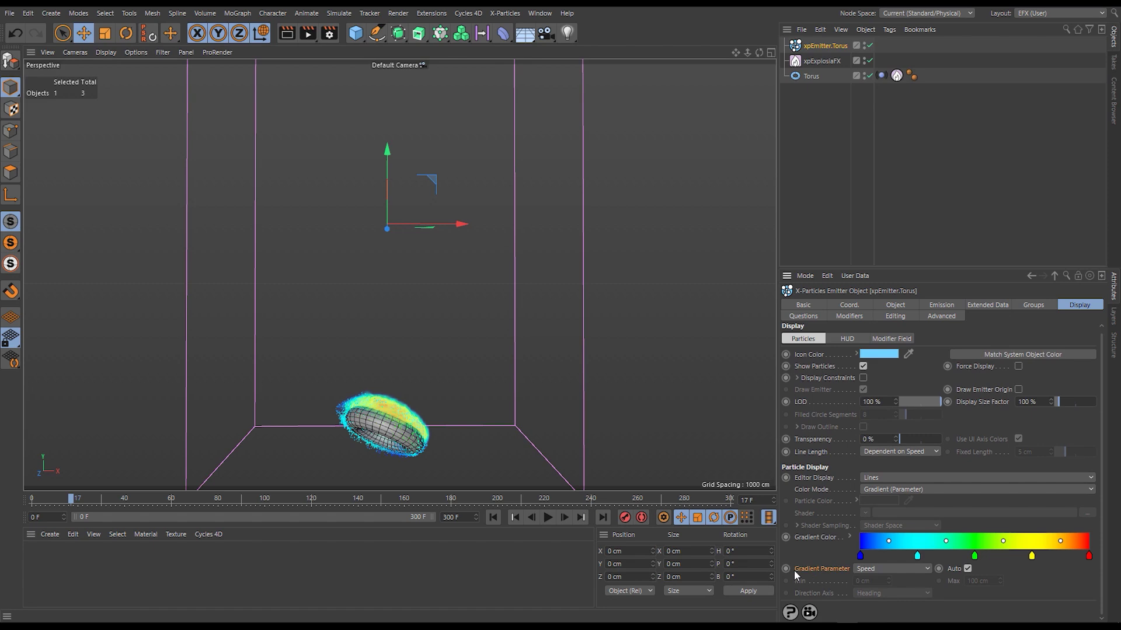
{"action": "left_click", "coordinate": [918, 568]}
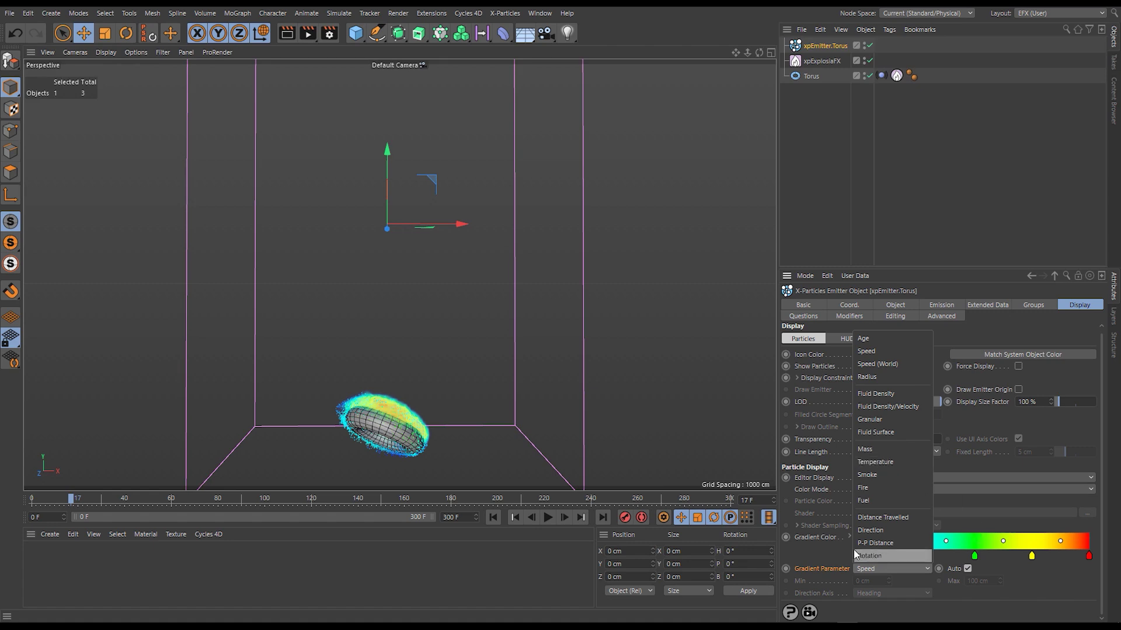
{"action": "left_click", "coordinate": [898, 461]}
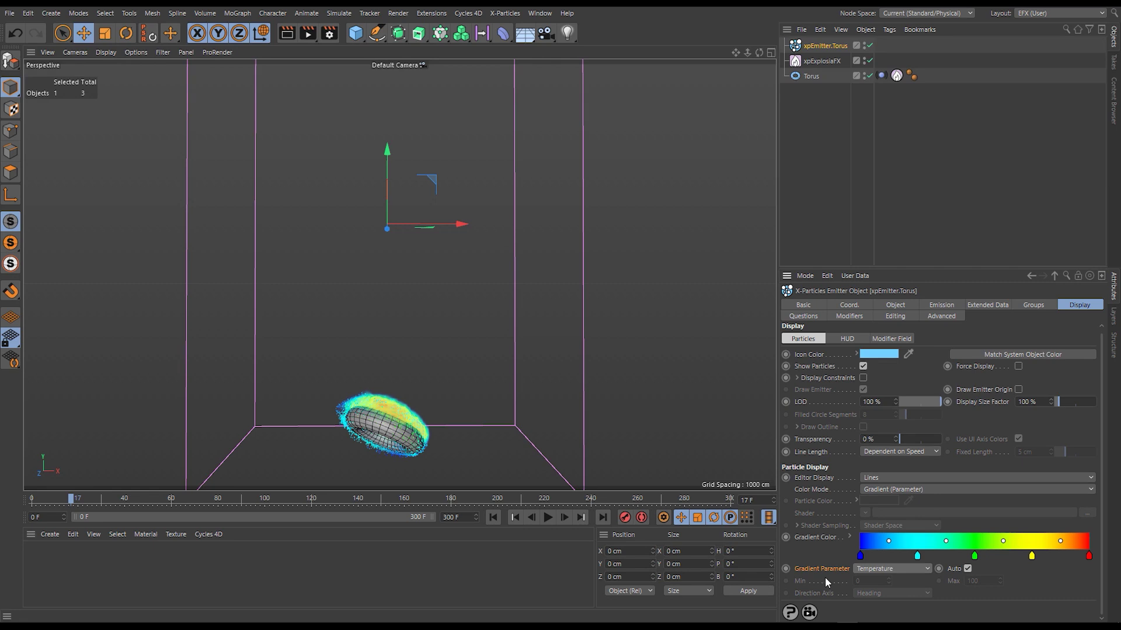
{"action": "left_click", "coordinate": [966, 569]}
{"action": "double_click", "coordinate": [985, 580]}
{"action": "type", "text": "1"}
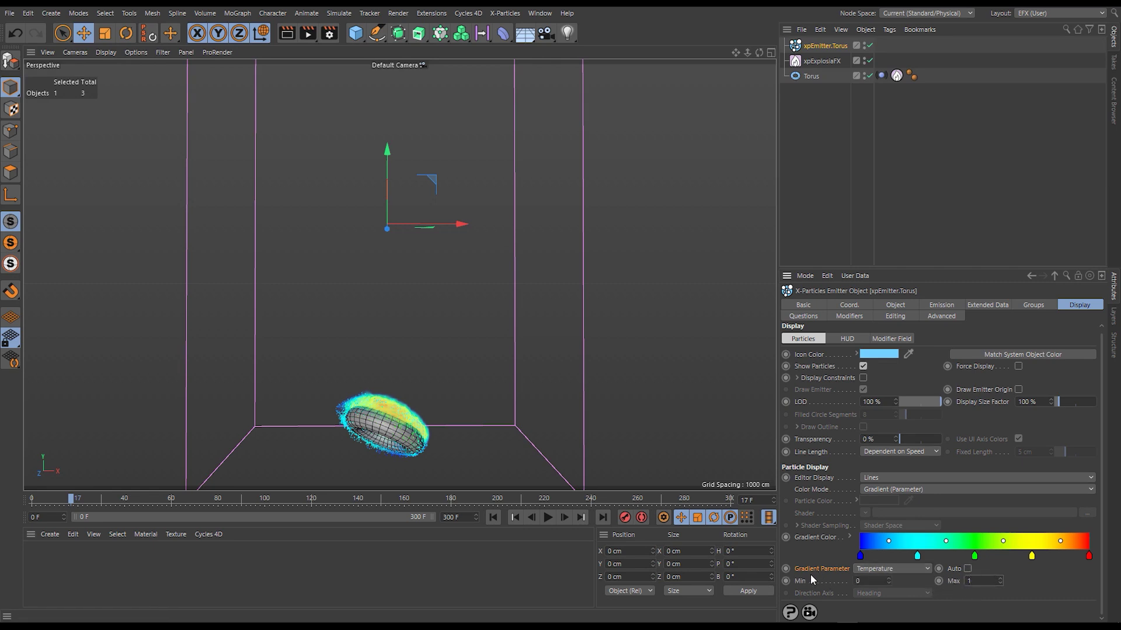
{"action": "left_click", "coordinate": [493, 517]}
{"action": "left_click", "coordinate": [547, 517]}
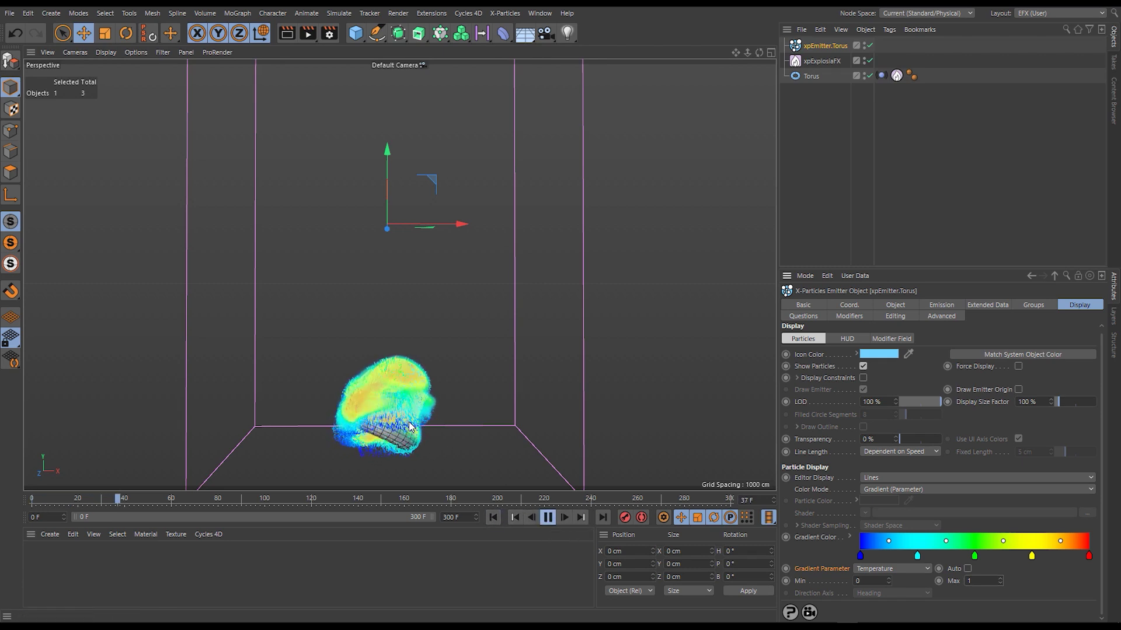
{"action": "left_click", "coordinate": [547, 518]}
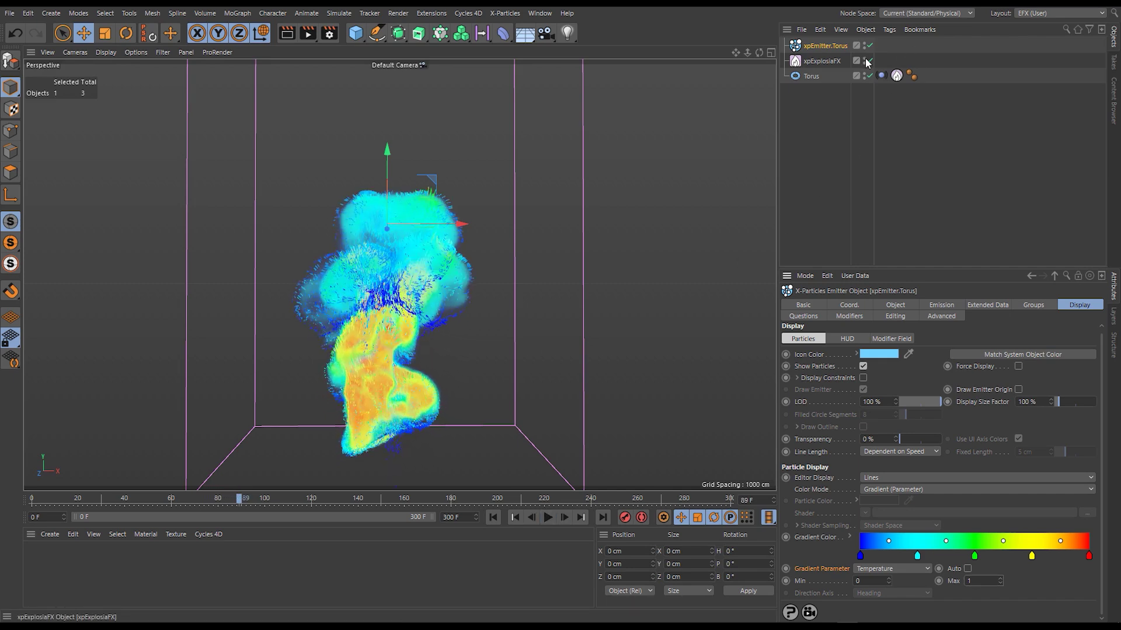
Set the xpExplosiaFX viewport display mode to Off and view the particles inside the bounds.
{"action": "left_click", "coordinate": [822, 61]}
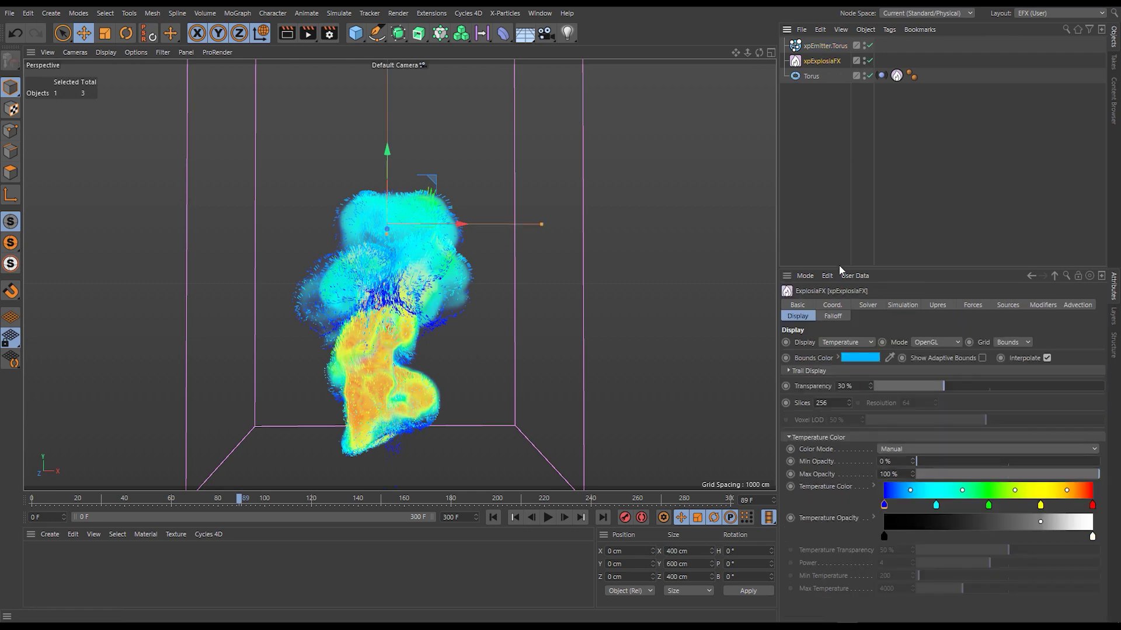
{"action": "left_click", "coordinate": [935, 342]}
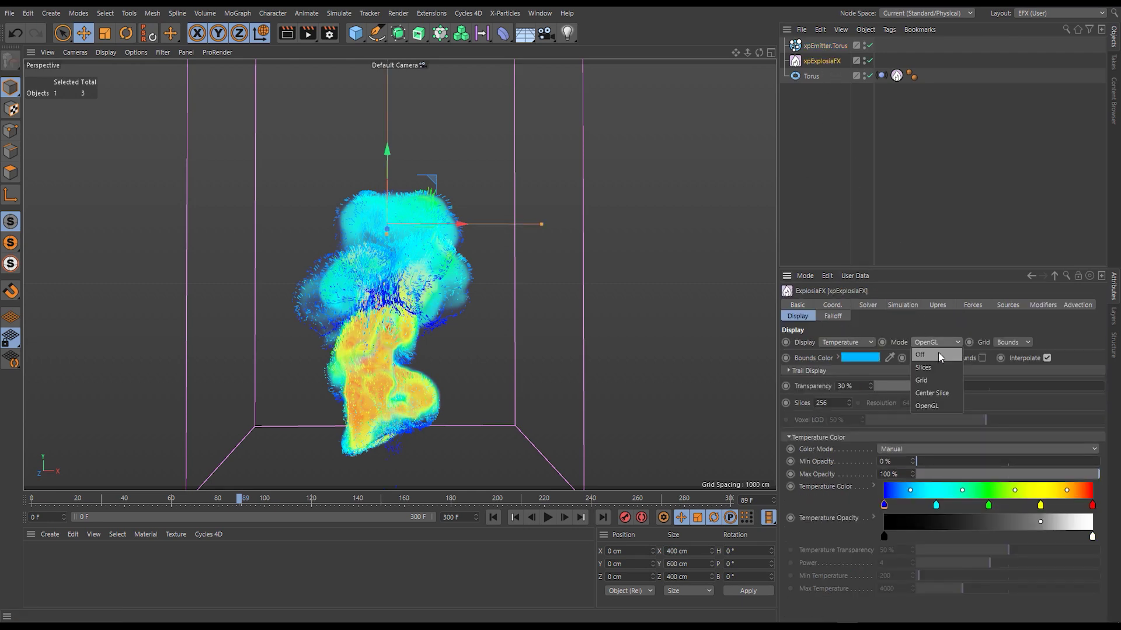
{"action": "left_click", "coordinate": [937, 383]}
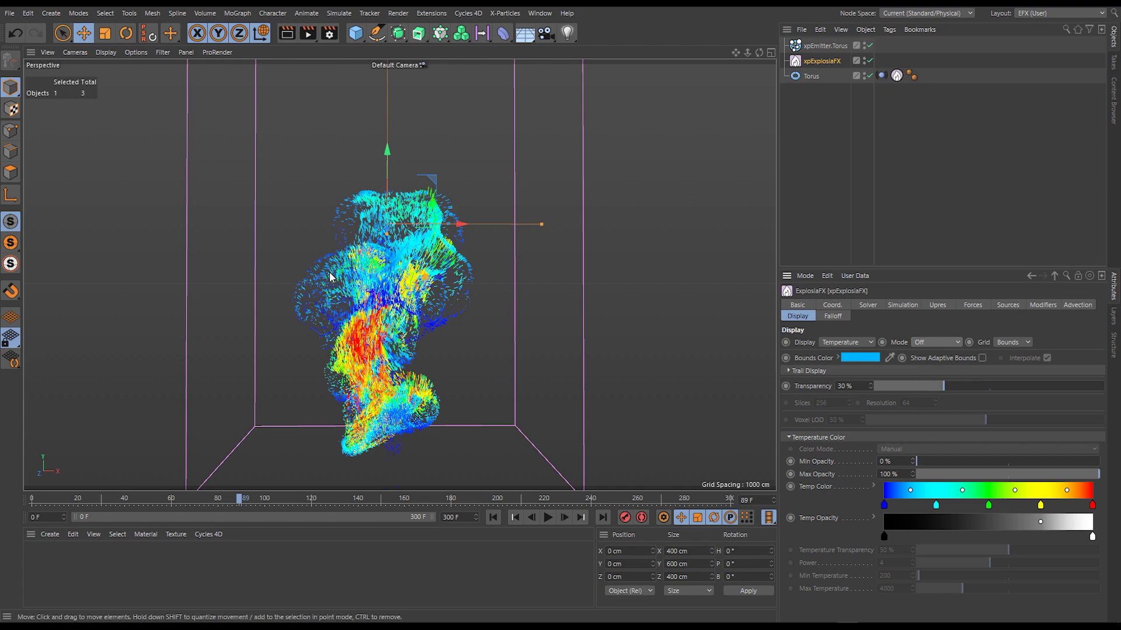
{"action": "mouse_move", "coordinate": [382, 403]}
{"action": "left_mouse_down", "text": "alt"}
{"action": "mouse_move", "coordinate": [420, 432]}
{"action": "mouse_move", "coordinate": [667, 425]}
{"action": "mouse_move", "coordinate": [392, 419]}
{"action": "left_mouse_up", "text": "alt"}
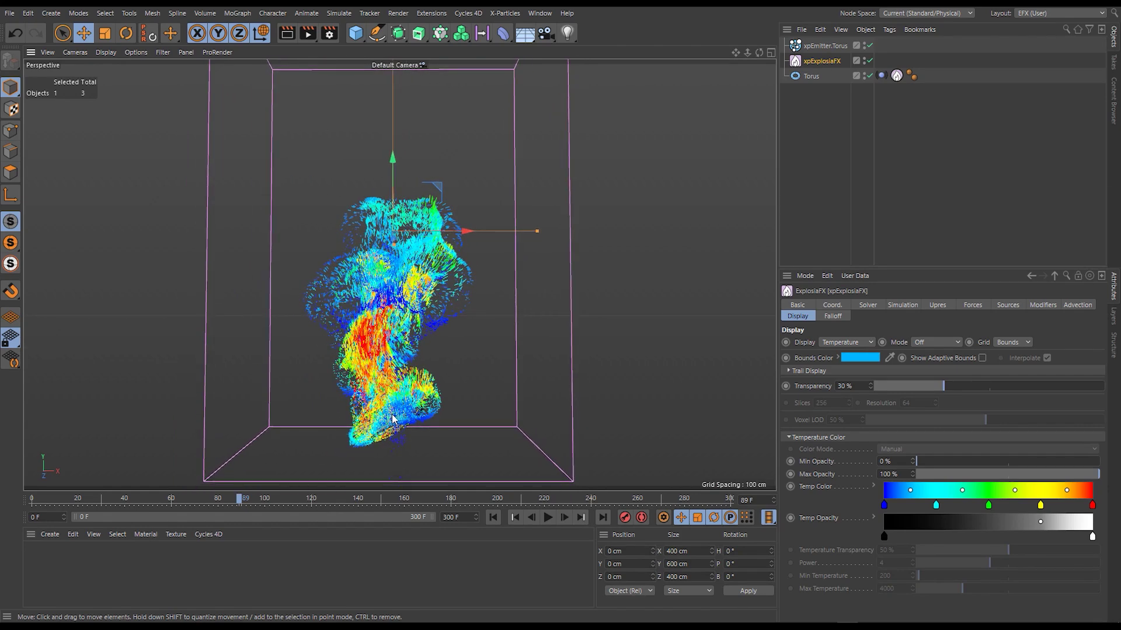
Set the xpEmitter.Torus gradient parameter to Smoke and replay the simulation from the start.
{"action": "left_click", "coordinate": [898, 79]}
{"action": "left_click", "coordinate": [822, 43]}
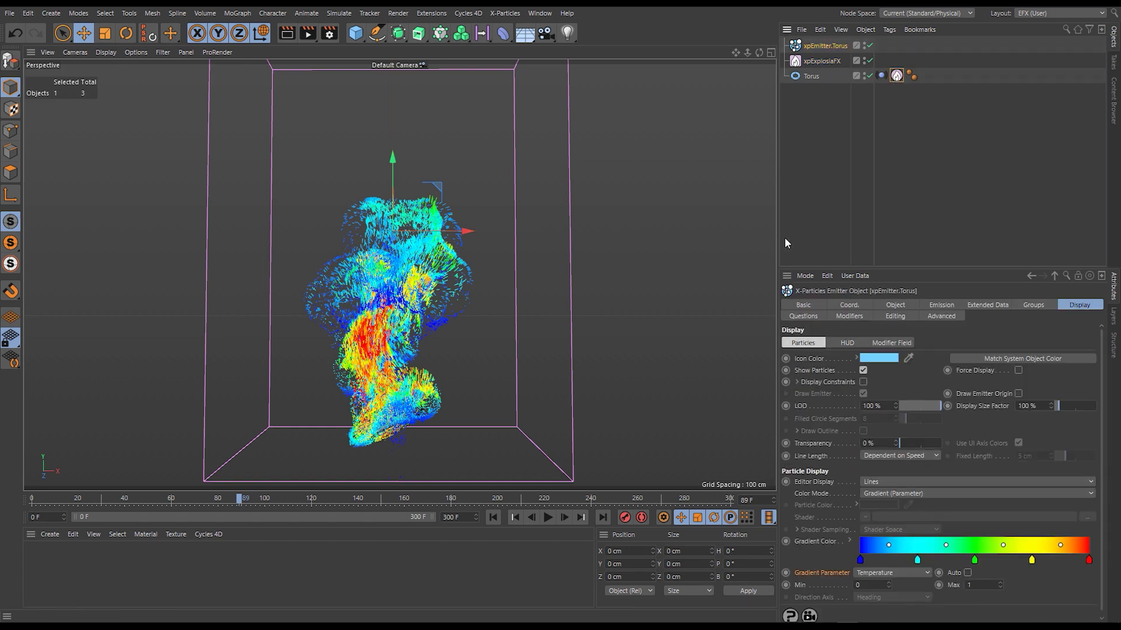
{"action": "left_click", "coordinate": [878, 572]}
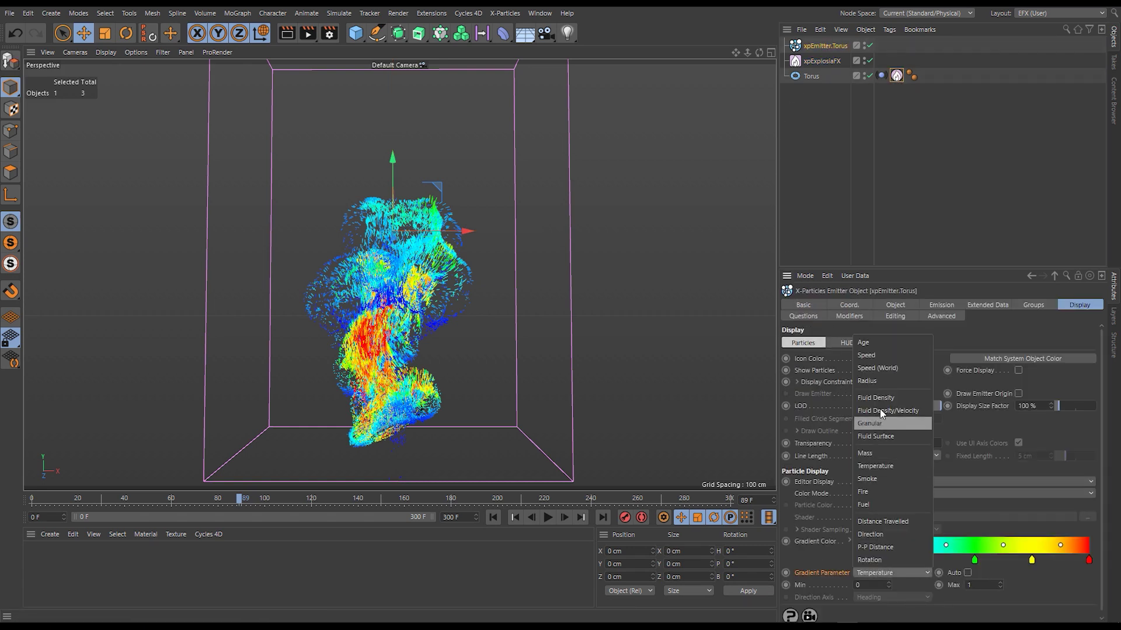
{"action": "left_click", "coordinate": [886, 478]}
{"action": "left_click", "coordinate": [493, 517]}
{"action": "left_click", "coordinate": [548, 517]}
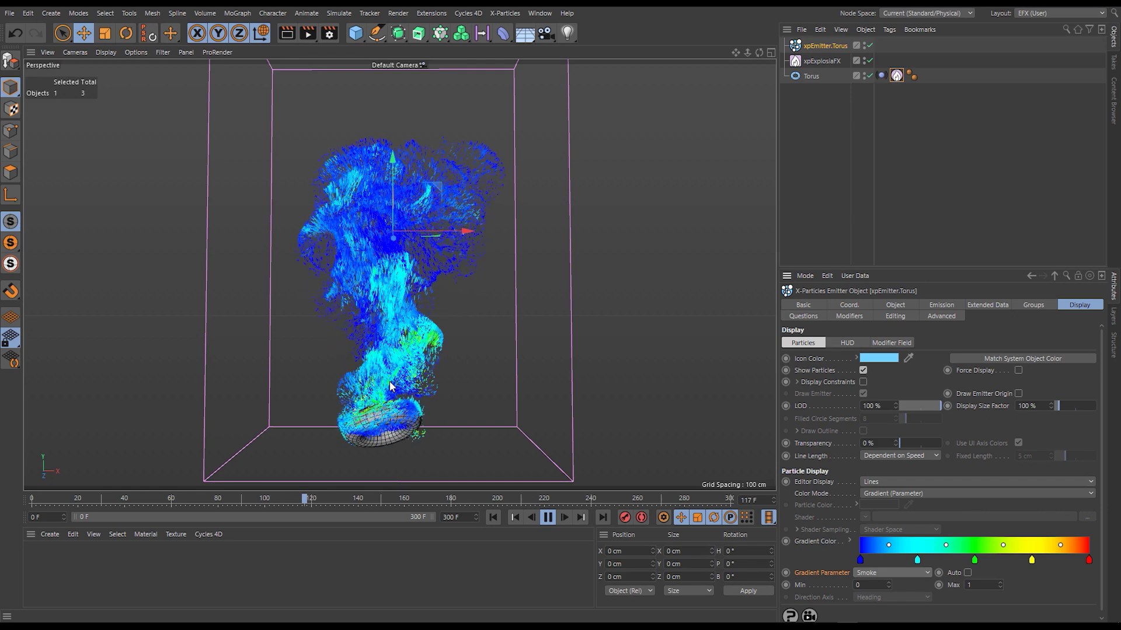
{"action": "left_click", "coordinate": [549, 518]}
Set the emitter's gradient parameter to Fuel and replay the simulation from the start.
{"action": "left_click", "coordinate": [900, 573]}
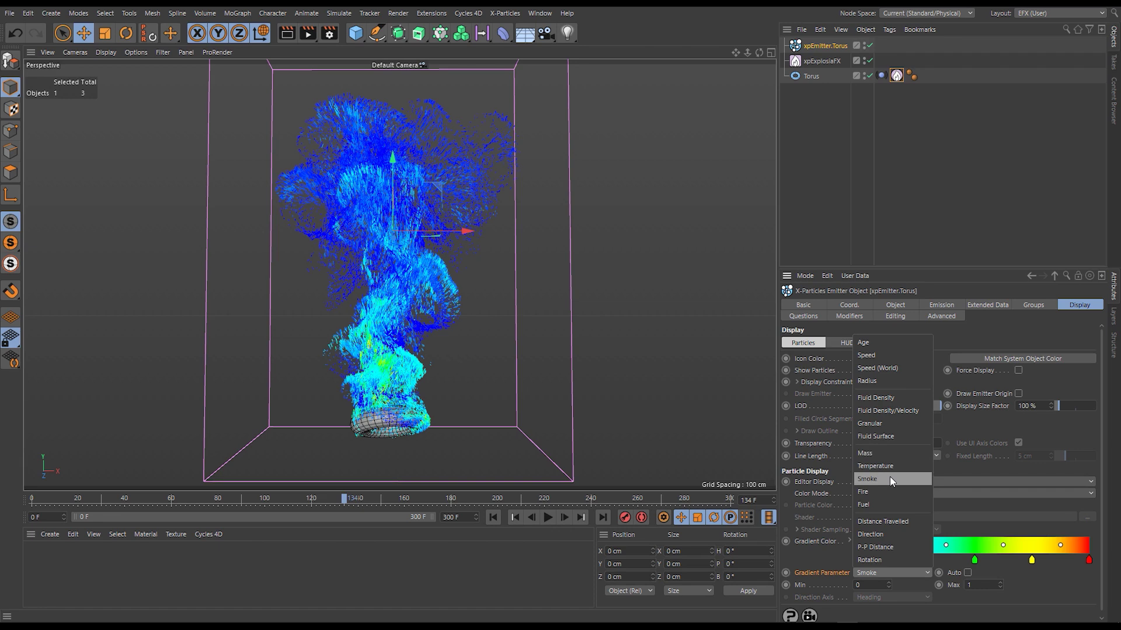
{"action": "left_click", "coordinate": [881, 505]}
{"action": "left_click", "coordinate": [515, 517]}
{"action": "left_click", "coordinate": [547, 517]}
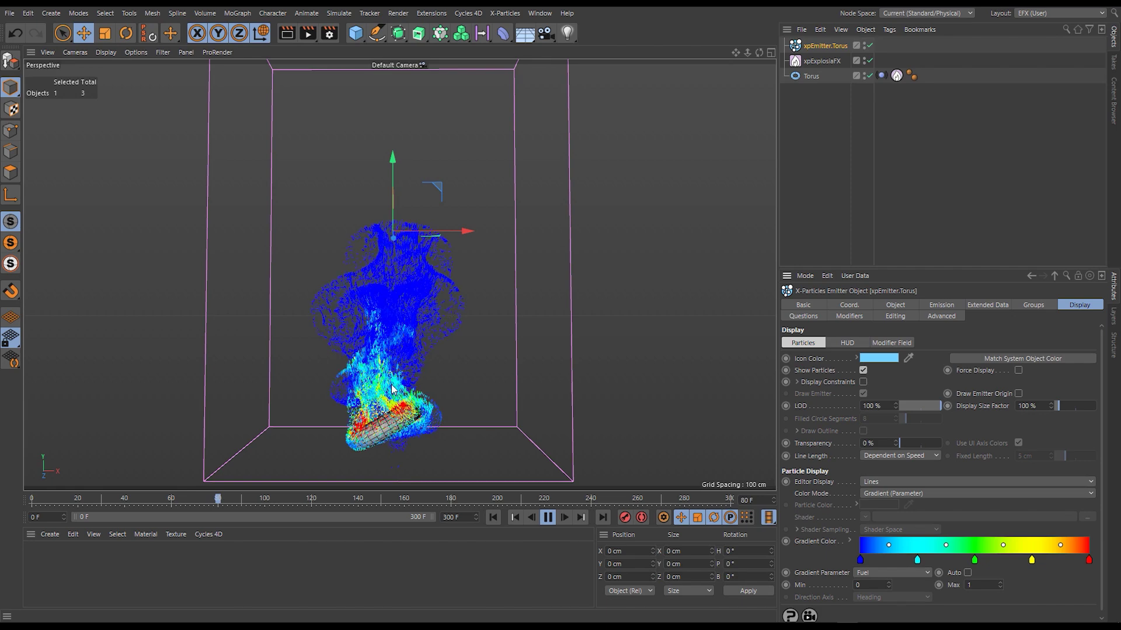
{"action": "left_click", "coordinate": [548, 518]}
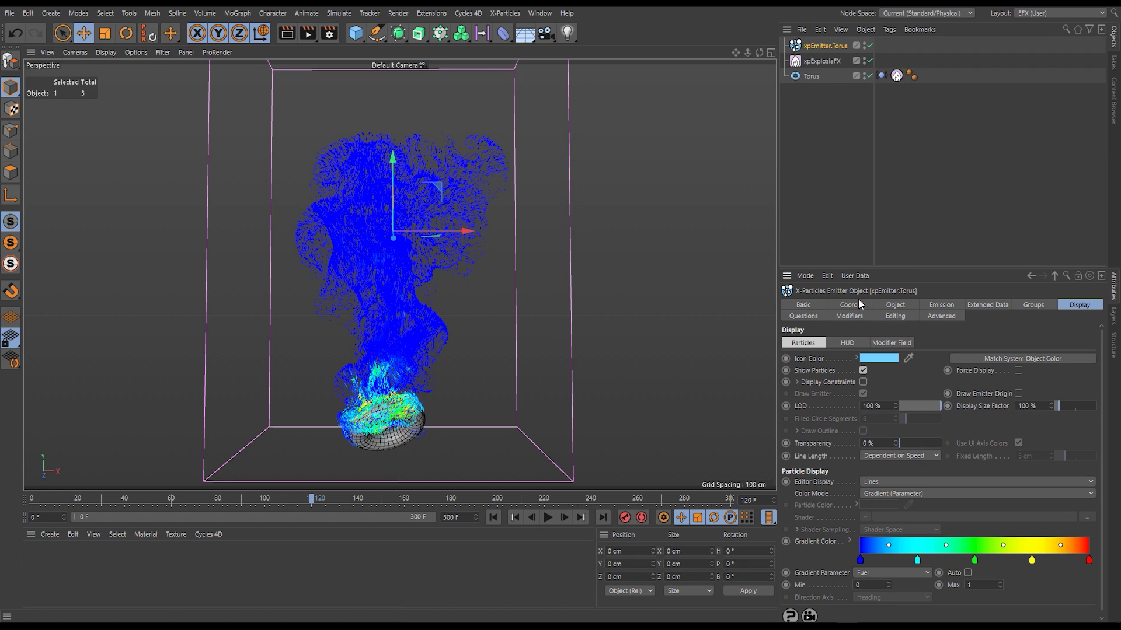
Add a question to xpEmitter.Torus with question type Physical Data and physical data Fuel.
{"action": "left_click", "coordinate": [811, 315]}
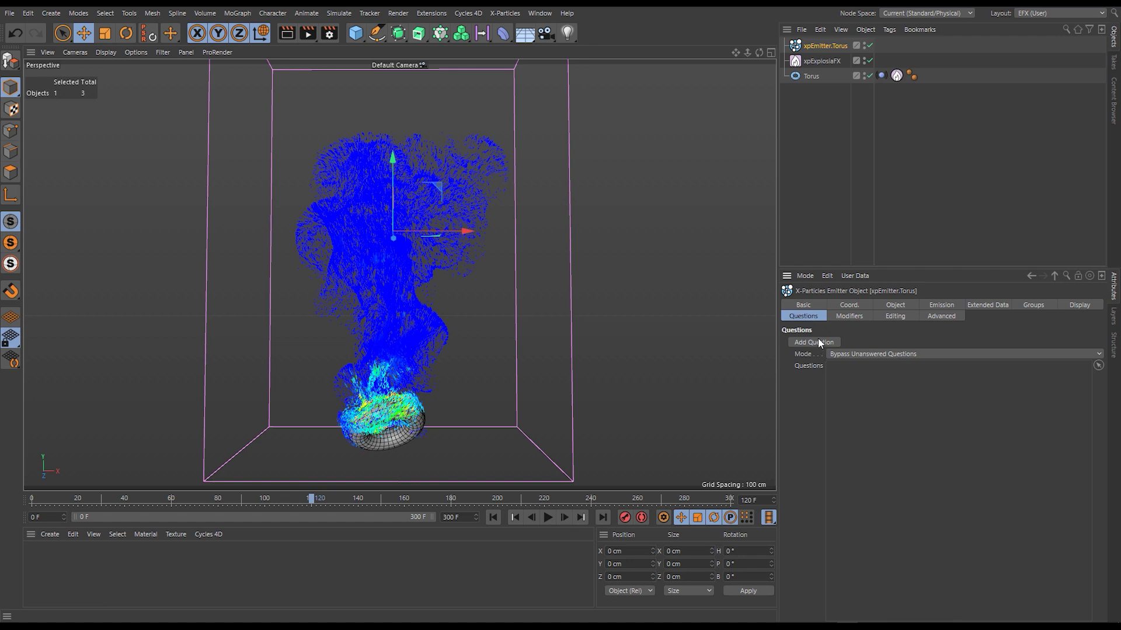
{"action": "left_click", "coordinate": [815, 343]}
{"action": "scroll", "coordinate": [875, 403], "scroll_direction": "up", "scroll_amount": 3}
{"action": "left_click", "coordinate": [834, 382]}
{"action": "left_click", "coordinate": [832, 391]}
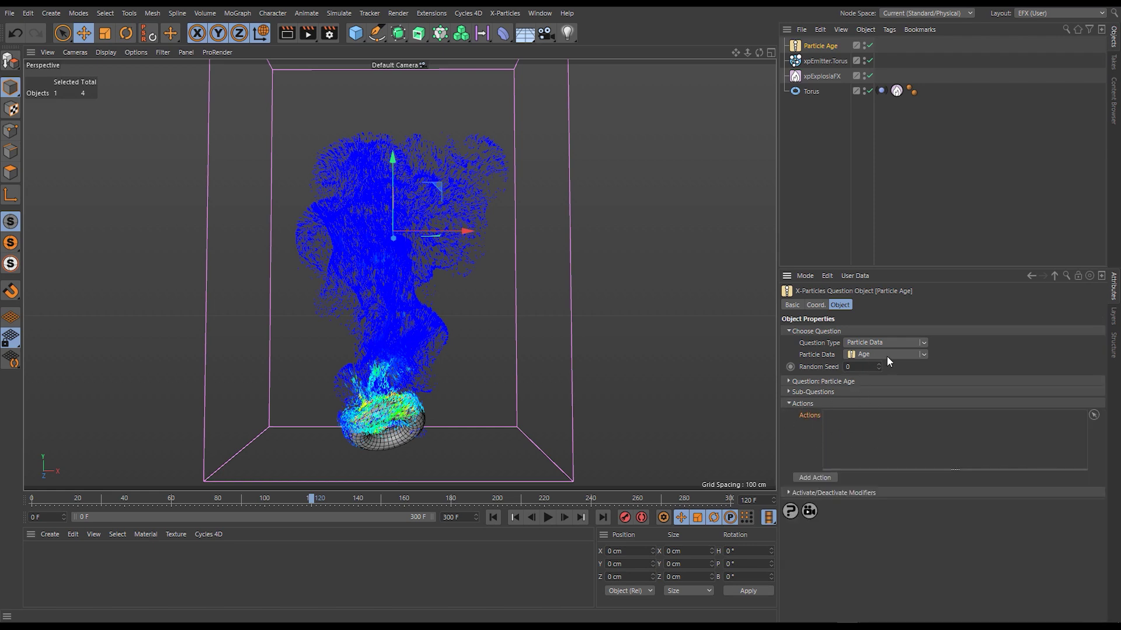
{"action": "left_click", "coordinate": [925, 342]}
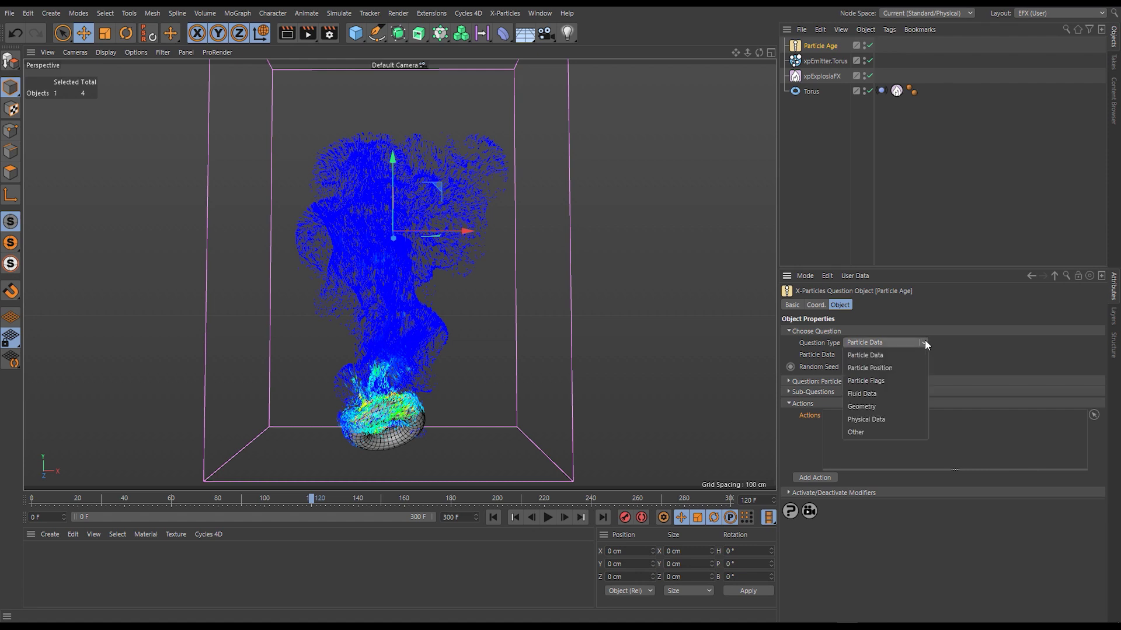
{"action": "left_click", "coordinate": [886, 420]}
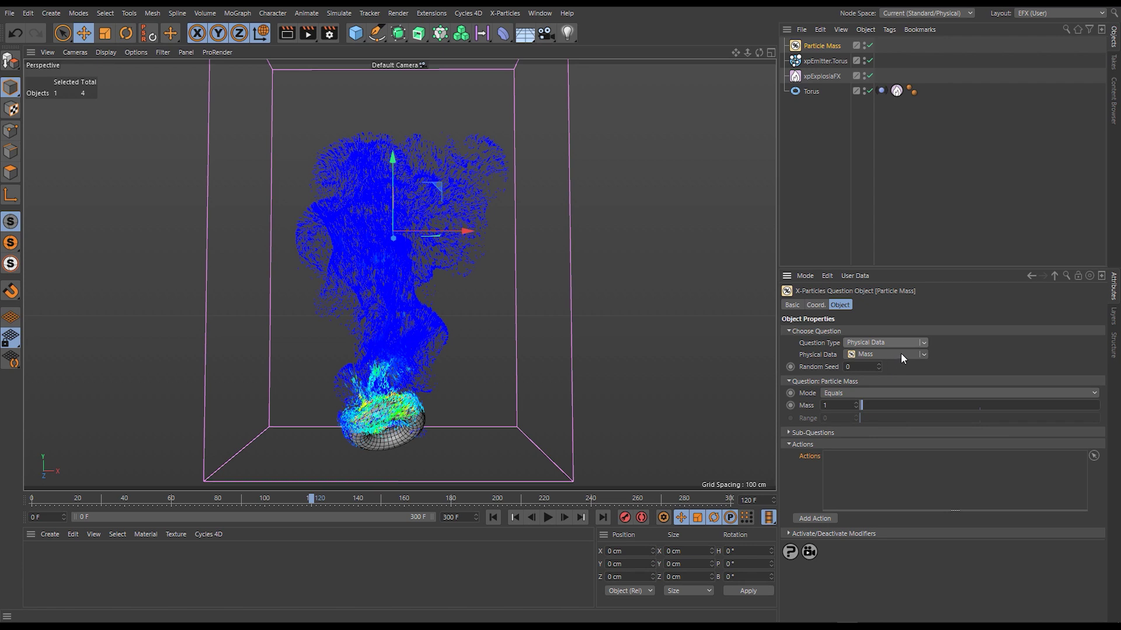
{"action": "left_click", "coordinate": [923, 354]}
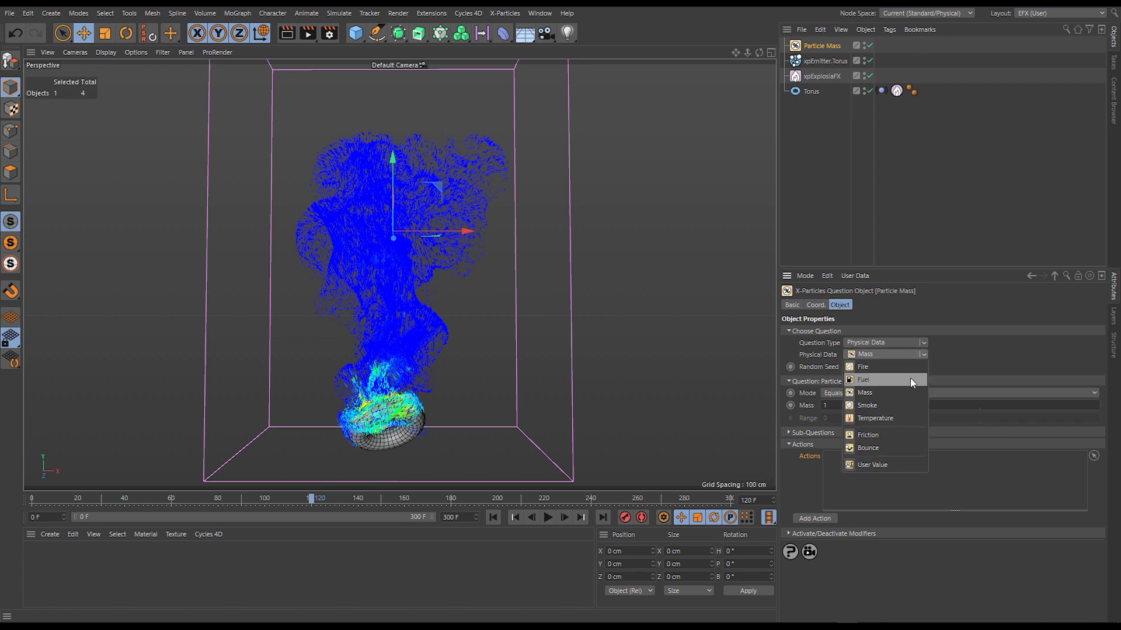
{"action": "left_click", "coordinate": [868, 379]}
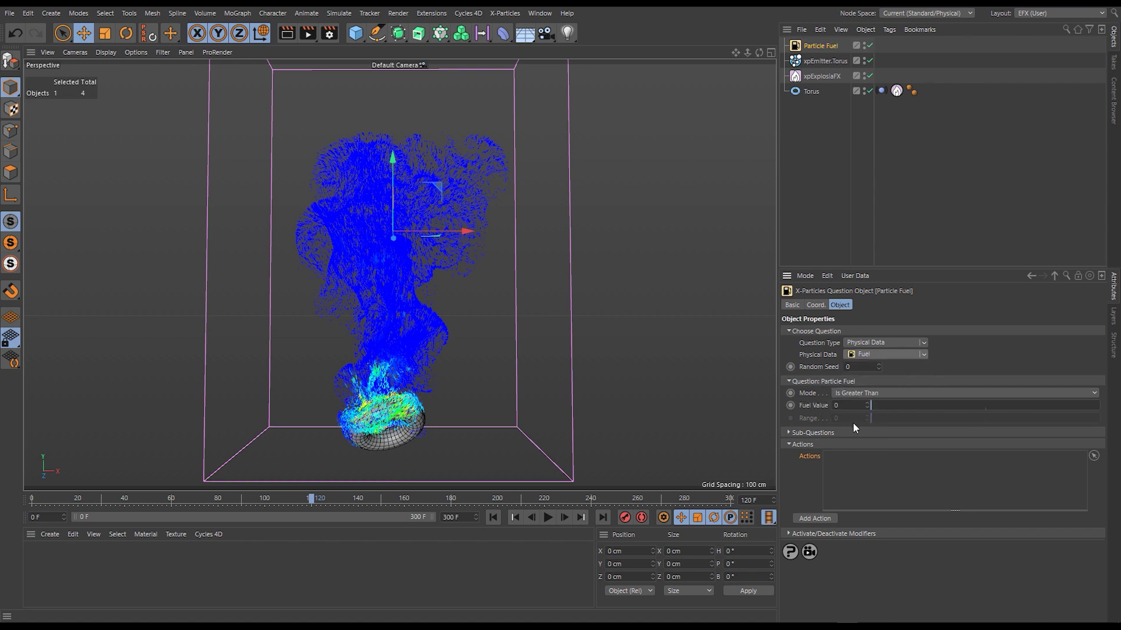
Set the Particle Fuel question's mode to Is Less Than with a Fuel Value of 0.5.
{"action": "left_click", "coordinate": [866, 392]}
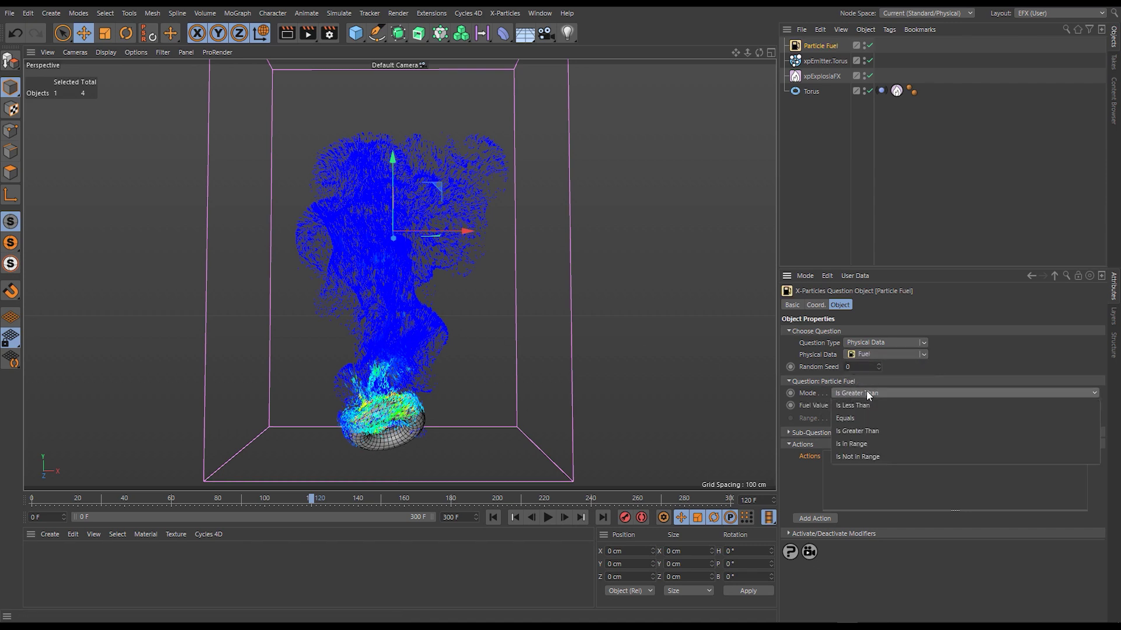
{"action": "left_click", "coordinate": [863, 401]}
{"action": "left_click", "coordinate": [850, 405]}
{"action": "key", "text": "BackSpace"}
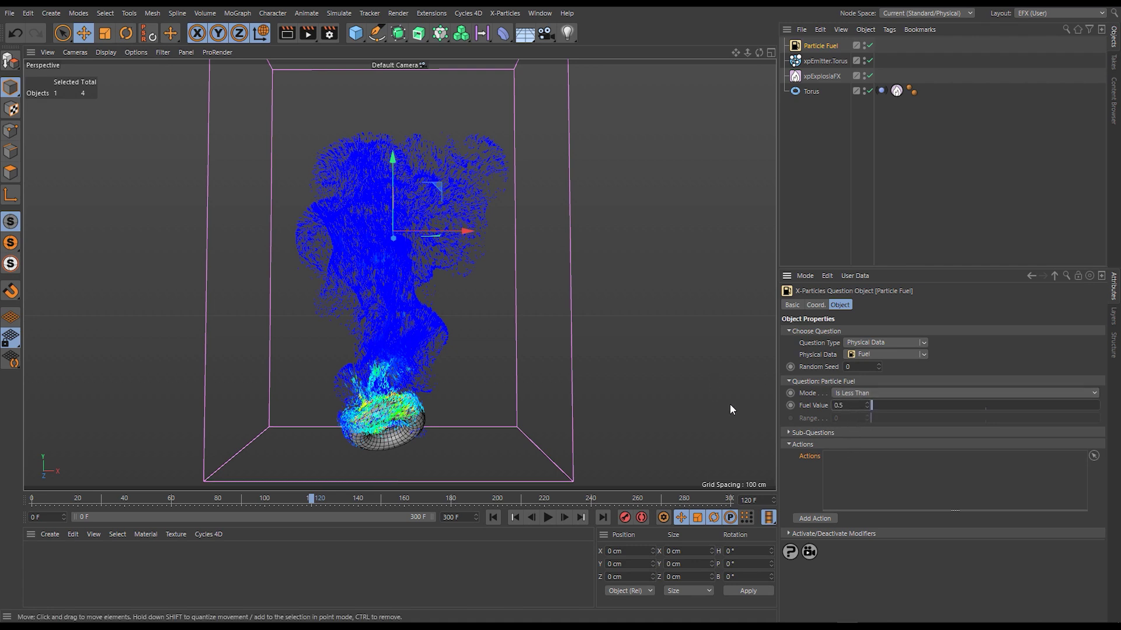
Add an action to the Particle Fuel question and set it to the direct action Change Life.
{"action": "left_click", "coordinate": [811, 518]}
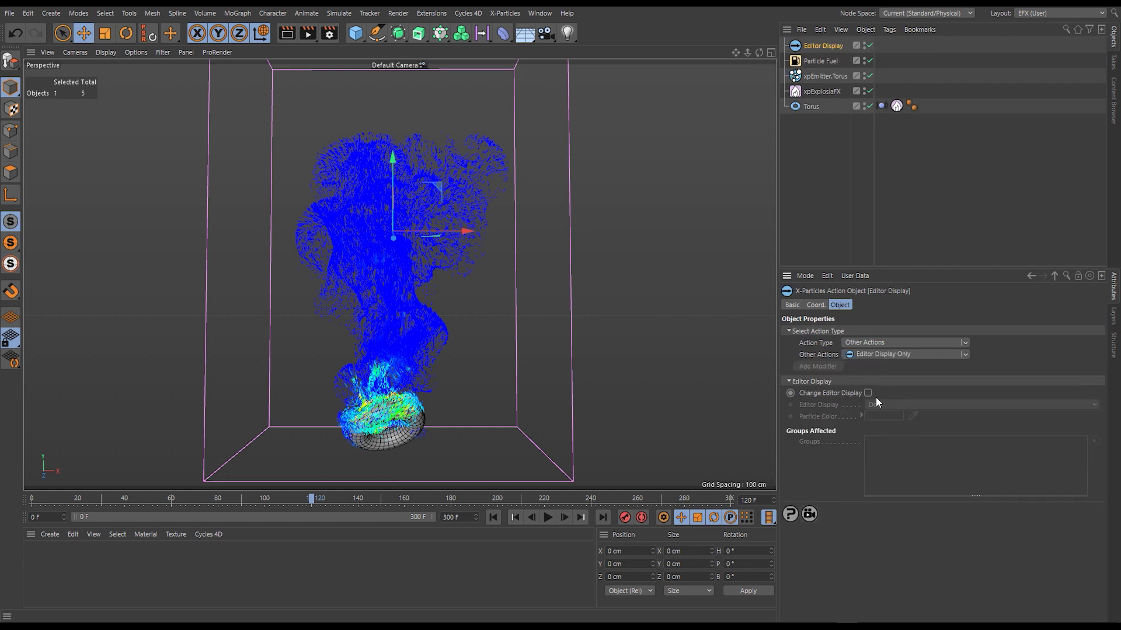
{"action": "left_click", "coordinate": [882, 342]}
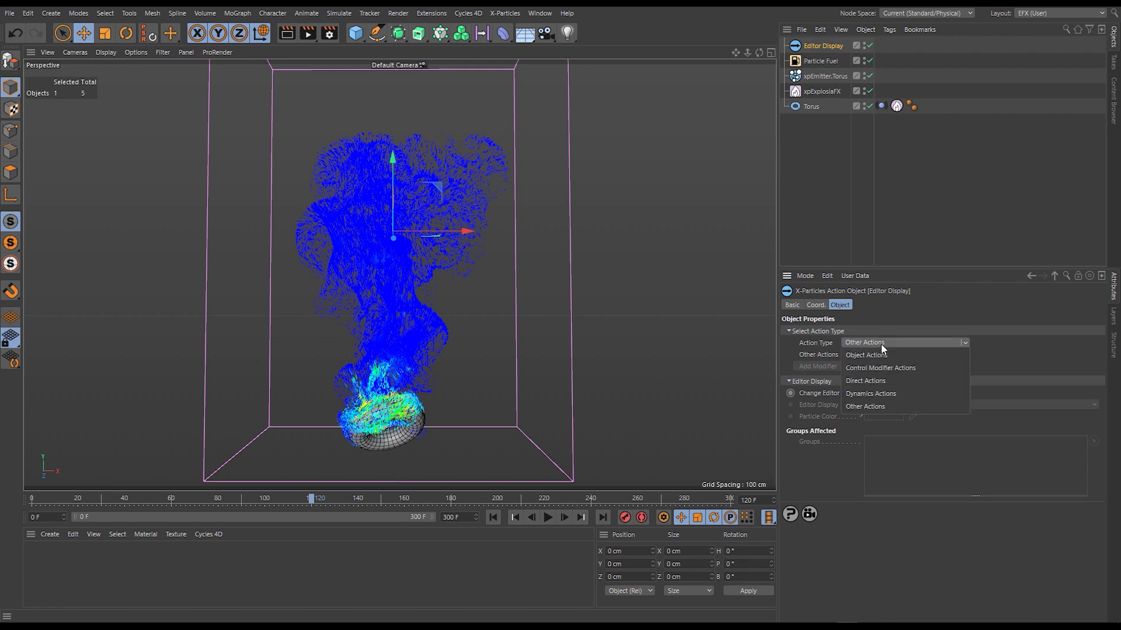
{"action": "left_click", "coordinate": [874, 377]}
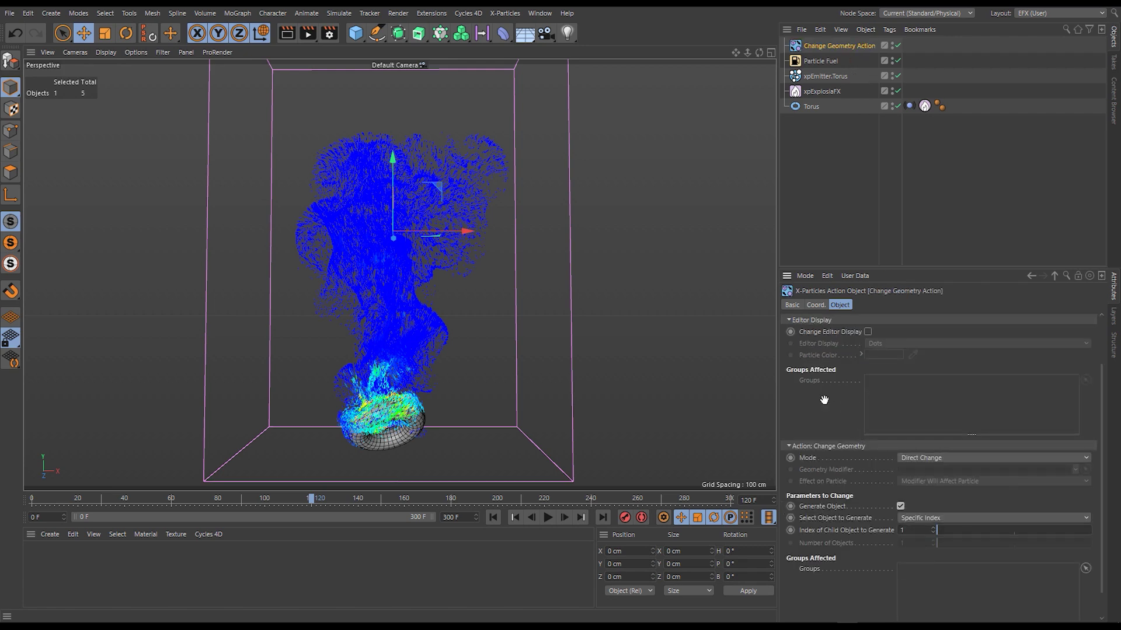
{"action": "scroll", "coordinate": [824, 395], "scroll_direction": "up", "scroll_amount": 2}
{"action": "left_click", "coordinate": [959, 355]}
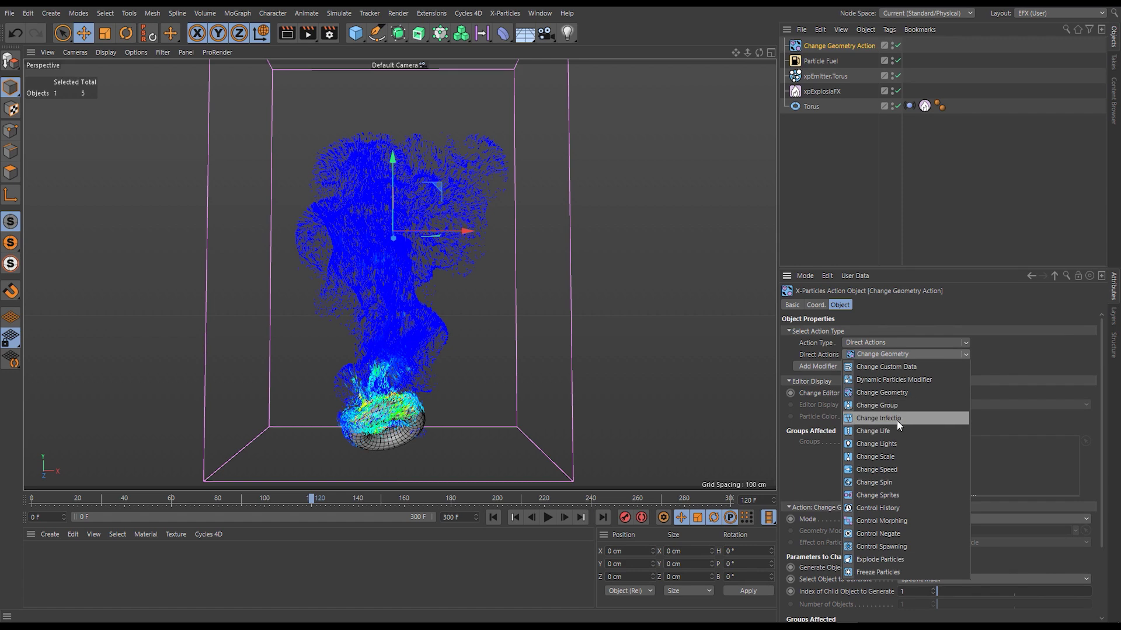
{"action": "left_click", "coordinate": [873, 432]}
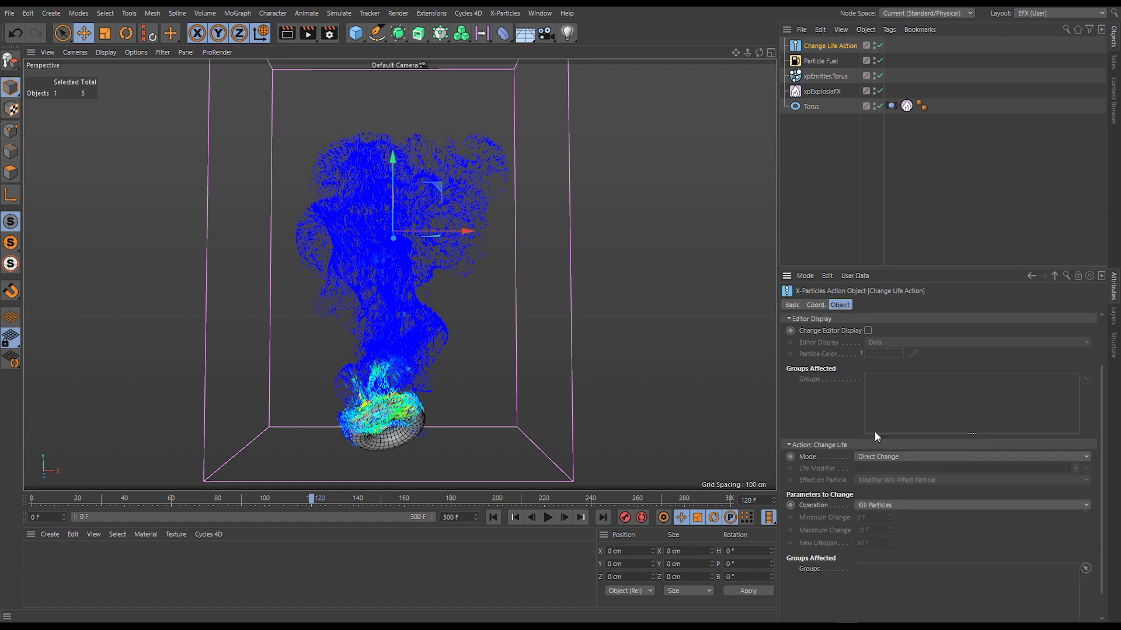
{"action": "left_click", "coordinate": [818, 381]}
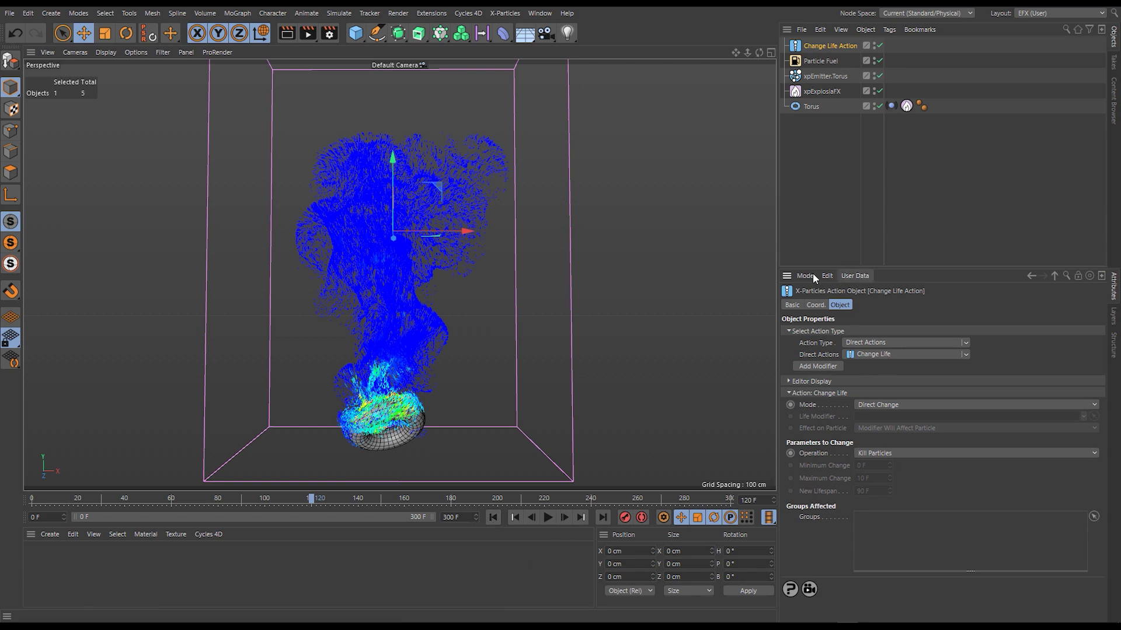
Replay the simulation with the Particle Fuel question, lower its Fuel Value to 0.2 and restart from the first frame.
{"action": "left_click", "coordinate": [822, 61]}
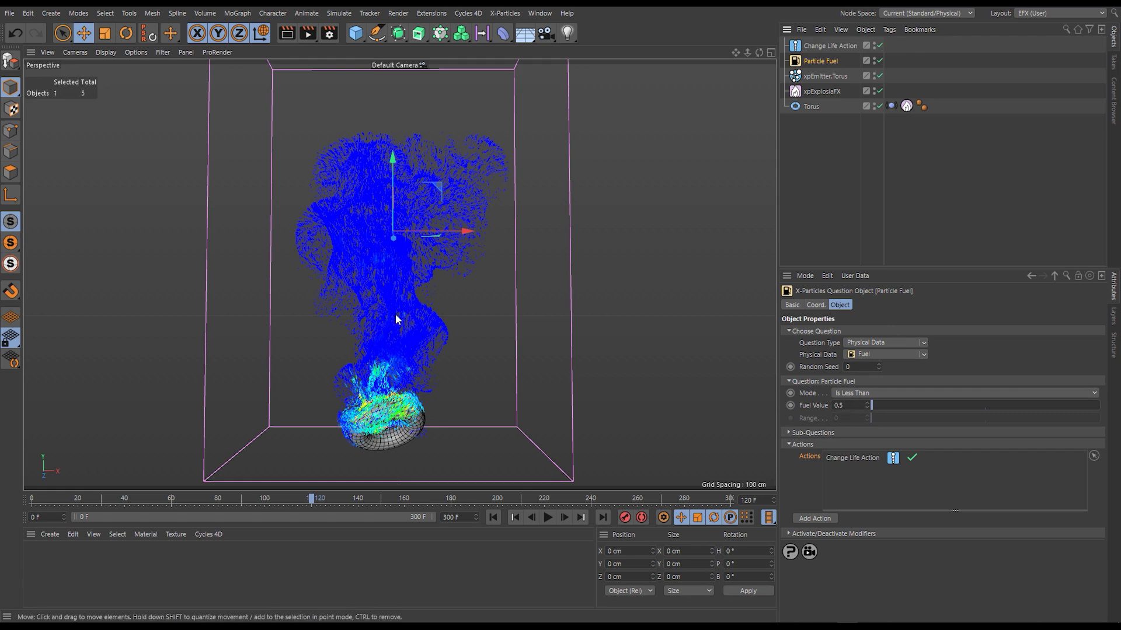
{"action": "left_click", "coordinate": [493, 518]}
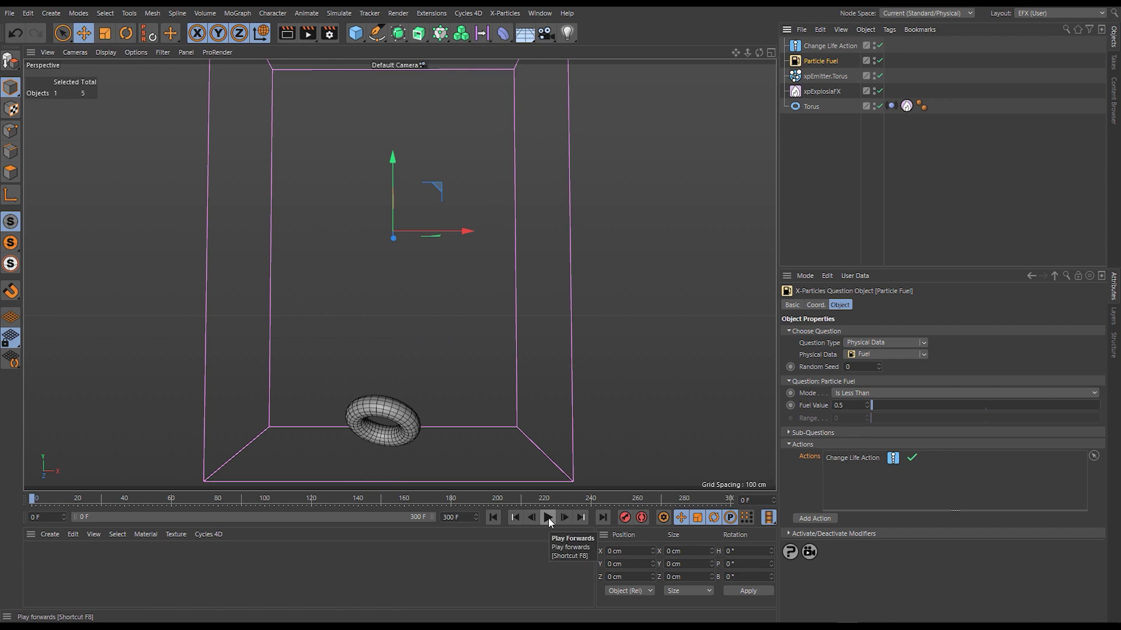
{"action": "left_click", "coordinate": [549, 517]}
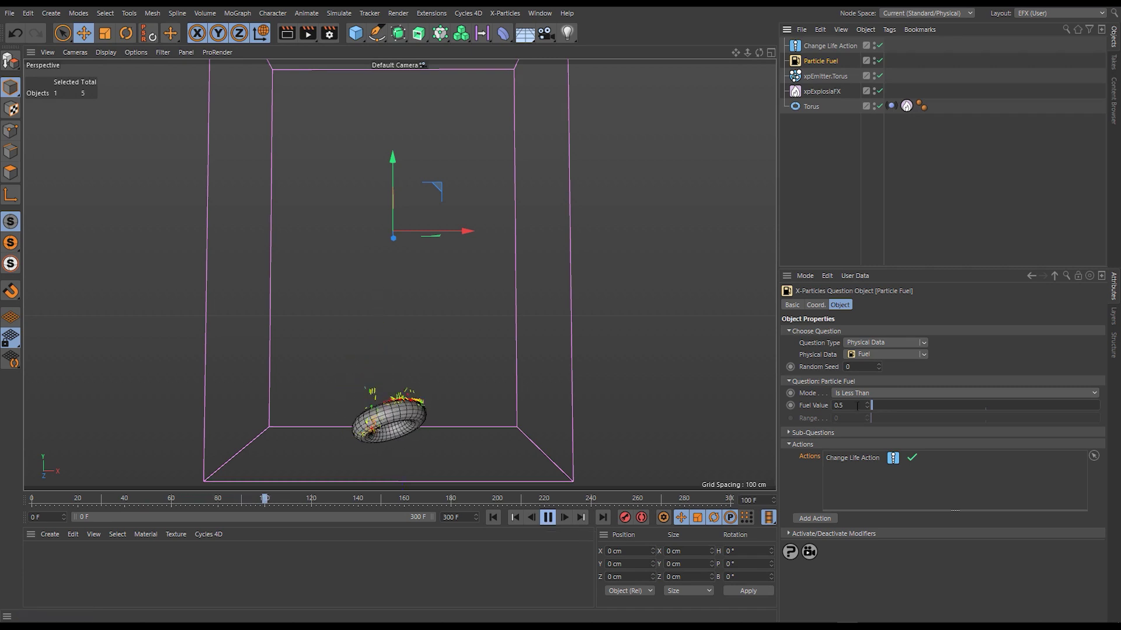
{"action": "left_click_drag", "start_coordinate": [871, 406], "coordinate": [868, 406]}
{"action": "left_click", "coordinate": [494, 517]}
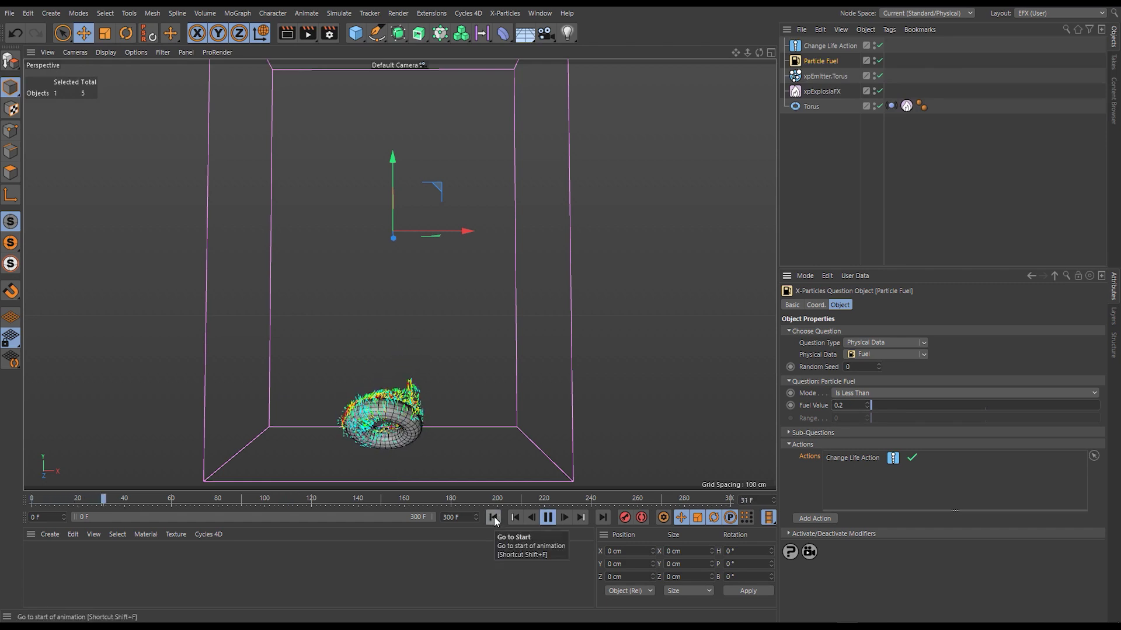
Set the Particle Fuel question's Fuel Value to 0.02 and replay the simulation from the first frame.
{"action": "left_click", "coordinate": [847, 405]}
{"action": "type", "text": "0.02"}
{"action": "left_click", "coordinate": [494, 517]}
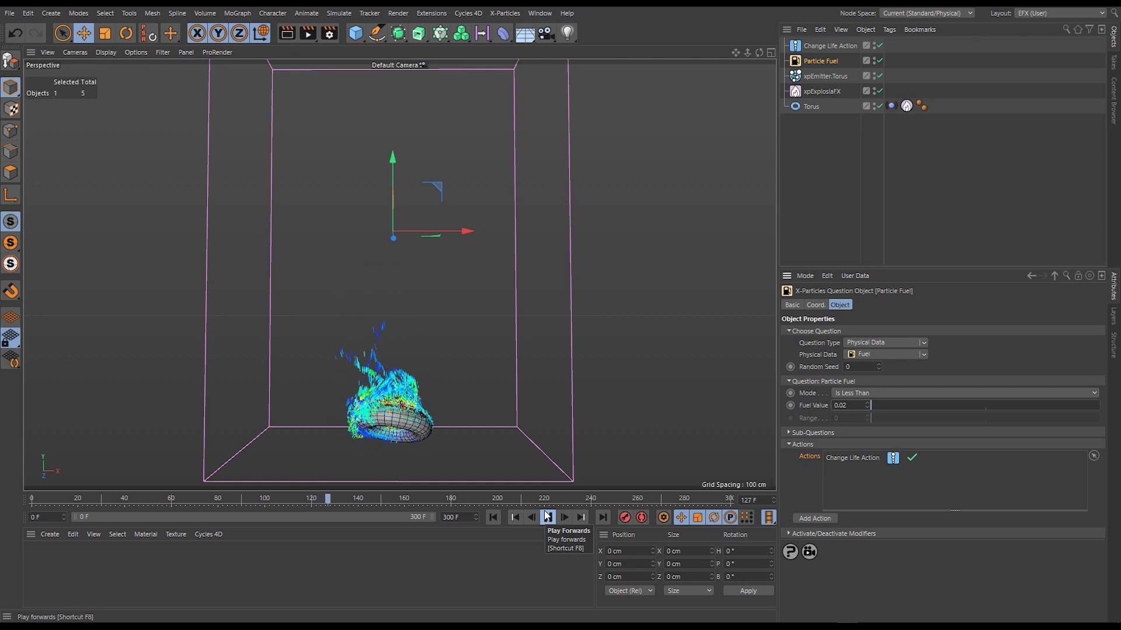
{"action": "left_click", "coordinate": [547, 516]}
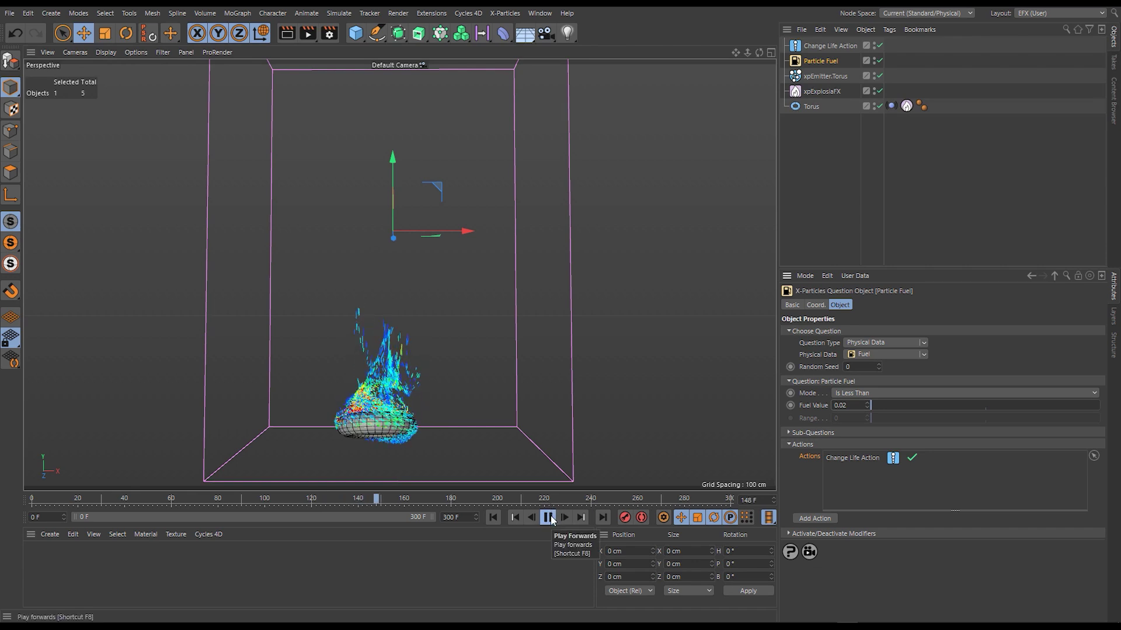
{"action": "left_click", "coordinate": [552, 517]}
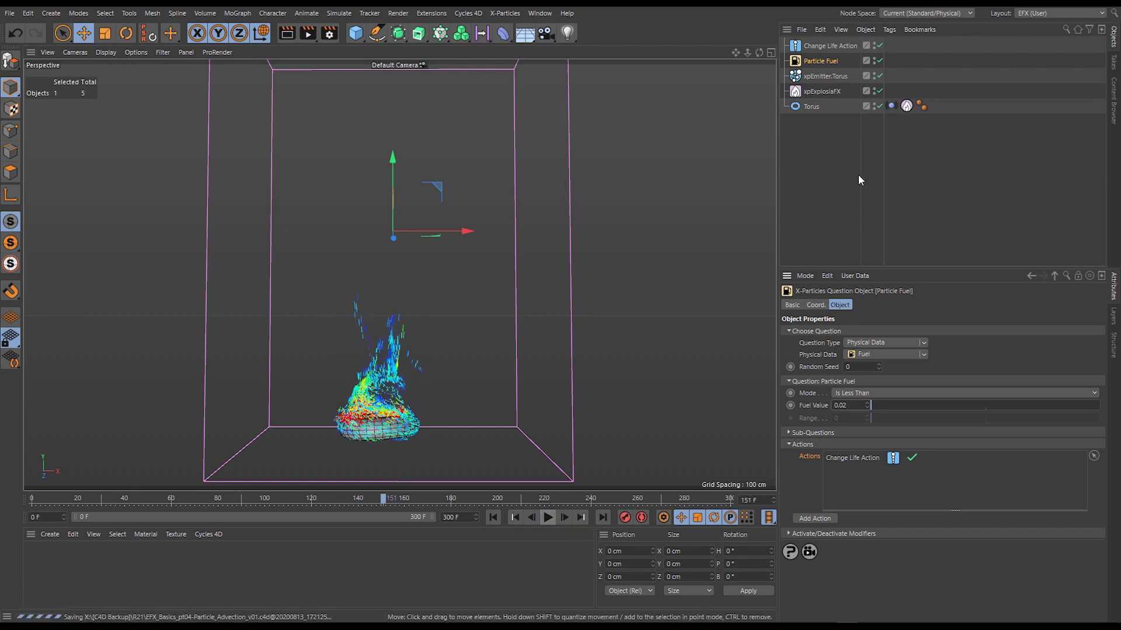
Delete the Particle Fuel question and its Change Life action, and set xpEmitter.Torus's display Gradient Parameter to Smoke.
{"action": "left_click", "coordinate": [829, 47], "text": "ctrl"}
{"action": "key", "text": "Delete"}
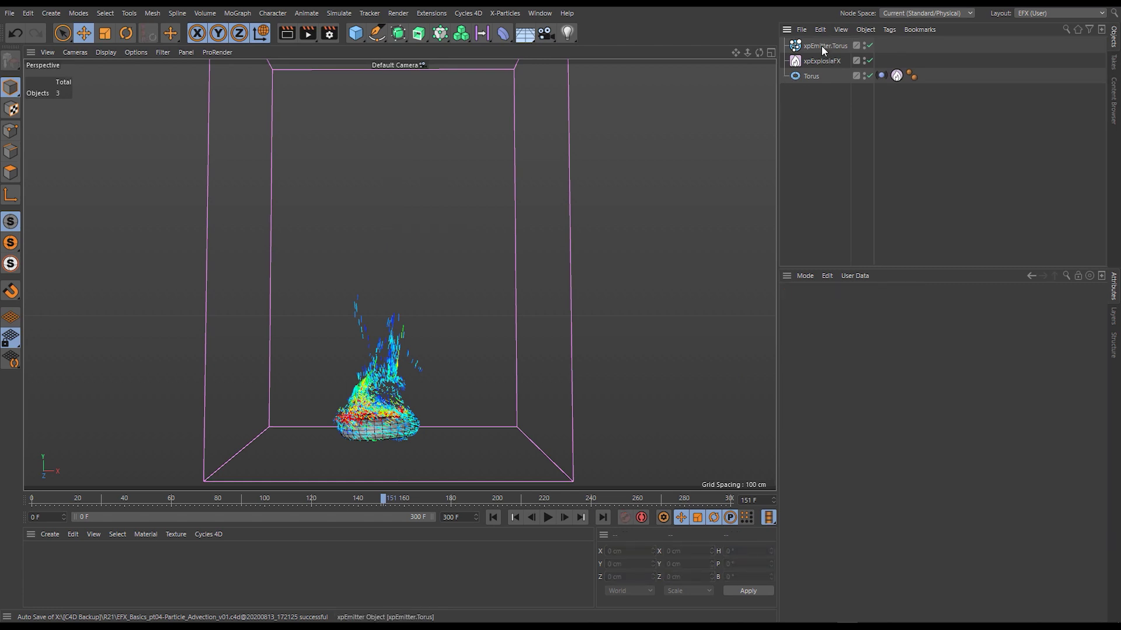
{"action": "left_click", "coordinate": [816, 45]}
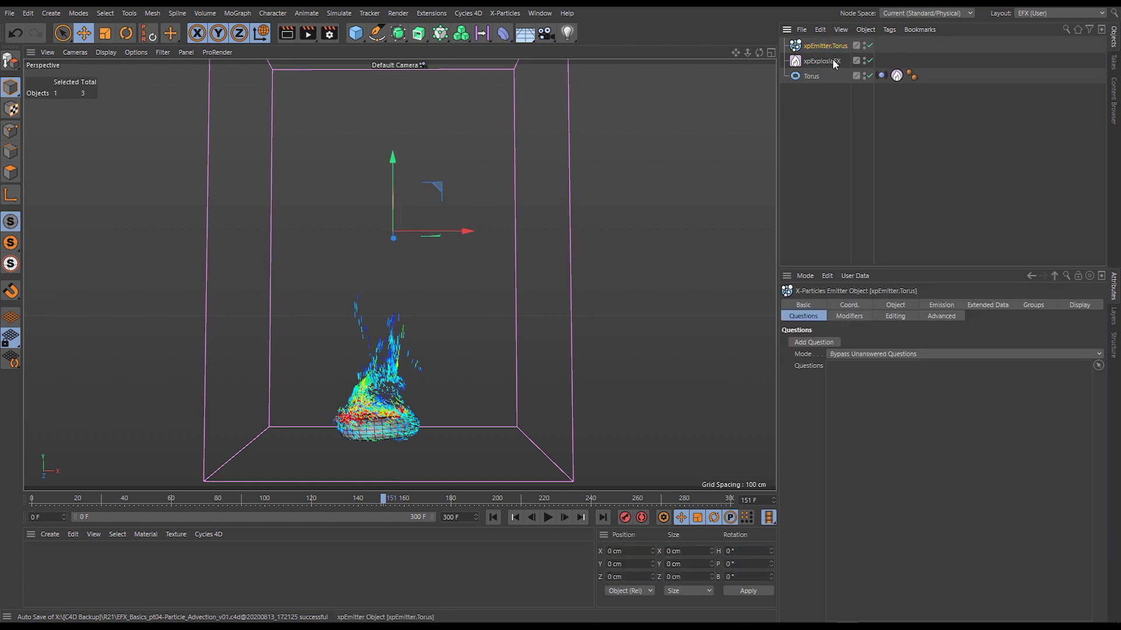
{"action": "left_click", "coordinate": [1077, 306]}
{"action": "left_click", "coordinate": [883, 572]}
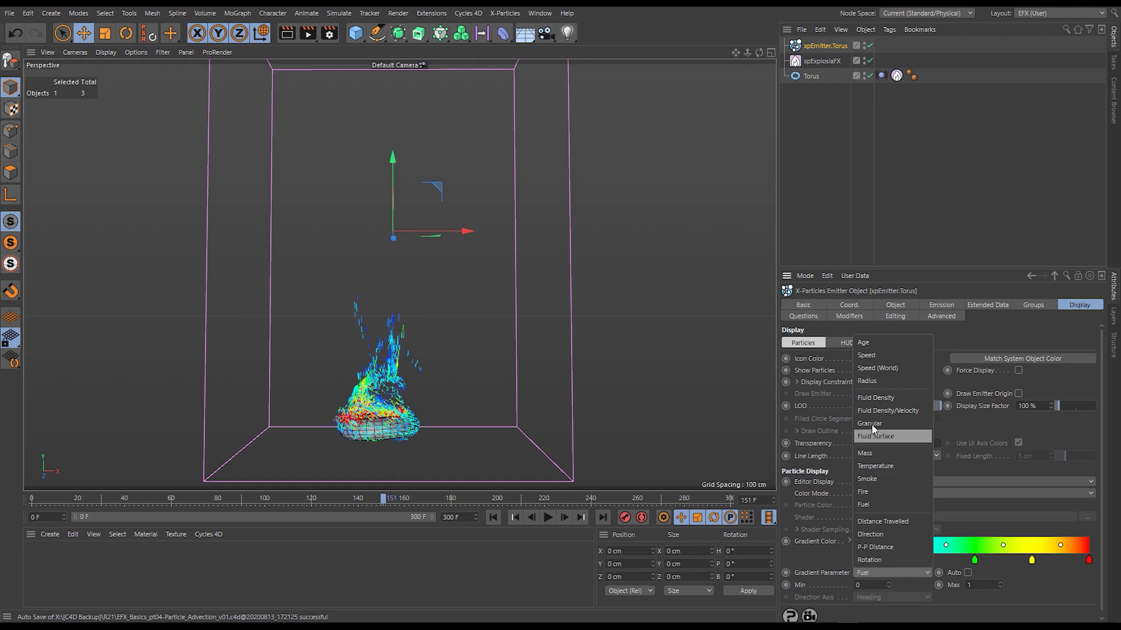
{"action": "left_click", "coordinate": [875, 479]}
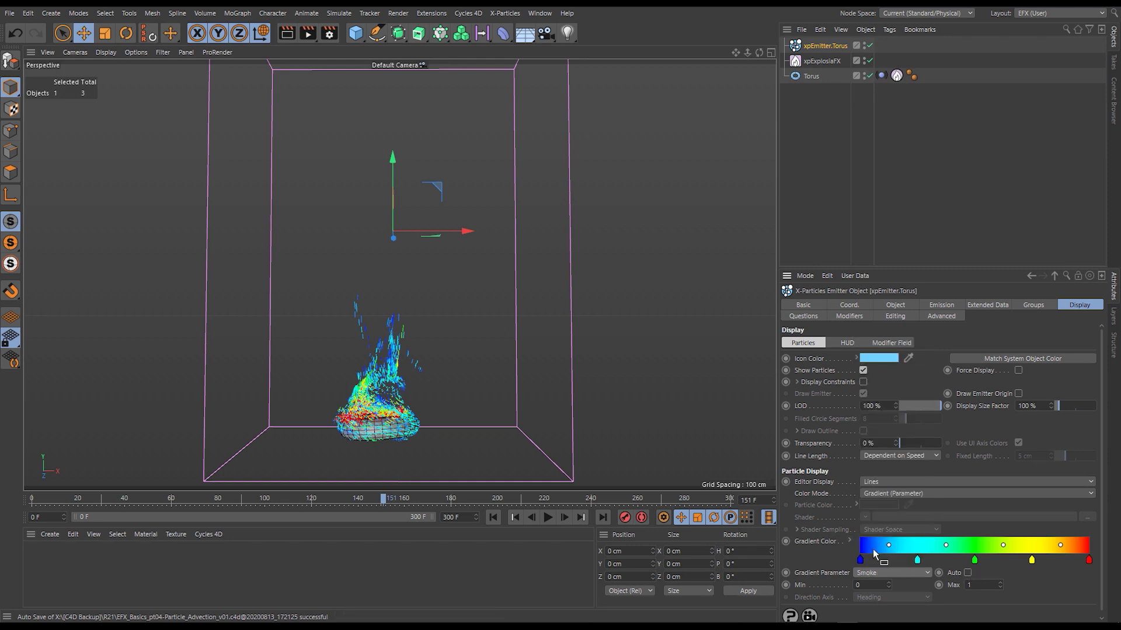
Load the Scheme 2 preset into the emitter's Gradient Color.
{"action": "left_click", "coordinate": [849, 541]}
{"action": "scroll", "coordinate": [858, 549], "scroll_direction": "down", "scroll_amount": 3}
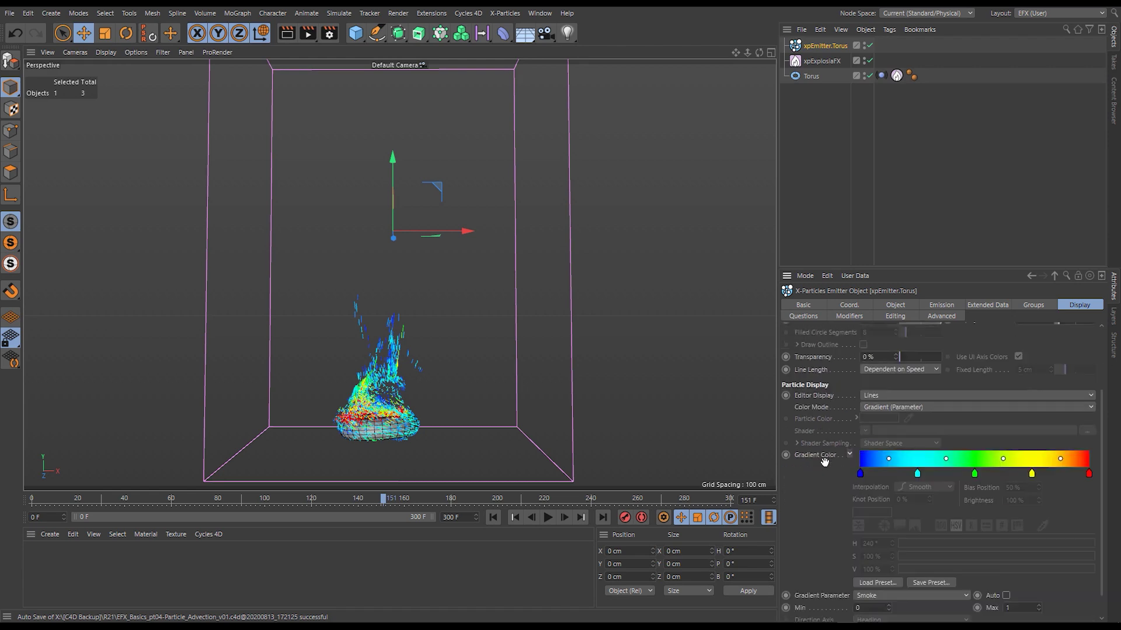
{"action": "left_click", "coordinate": [864, 555]}
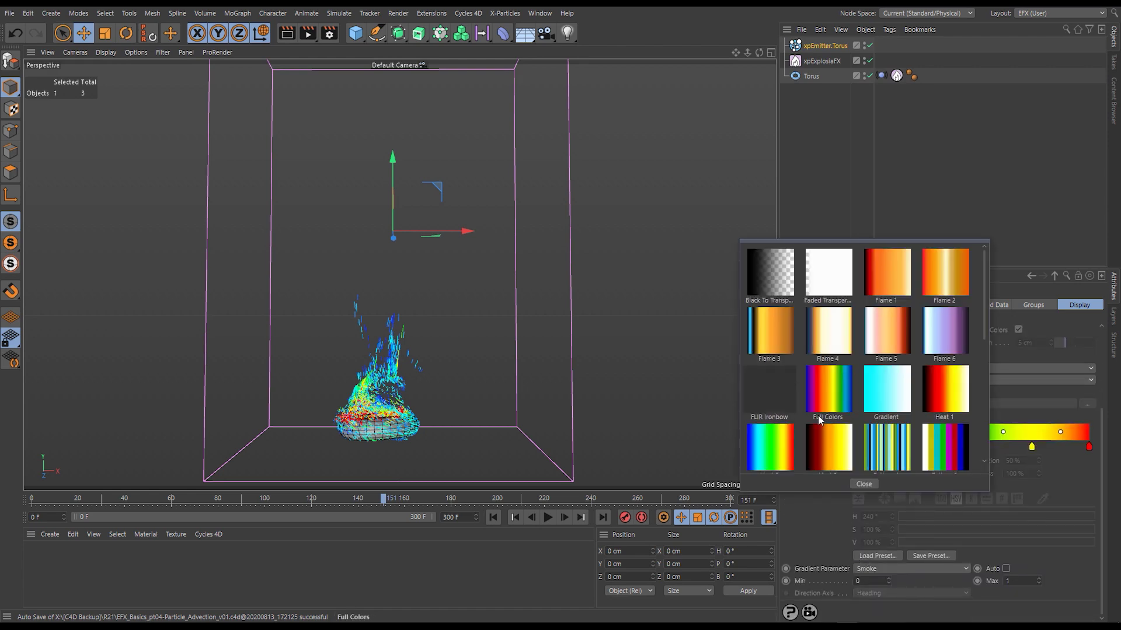
{"action": "scroll", "coordinate": [881, 356], "scroll_direction": "down", "scroll_amount": 3}
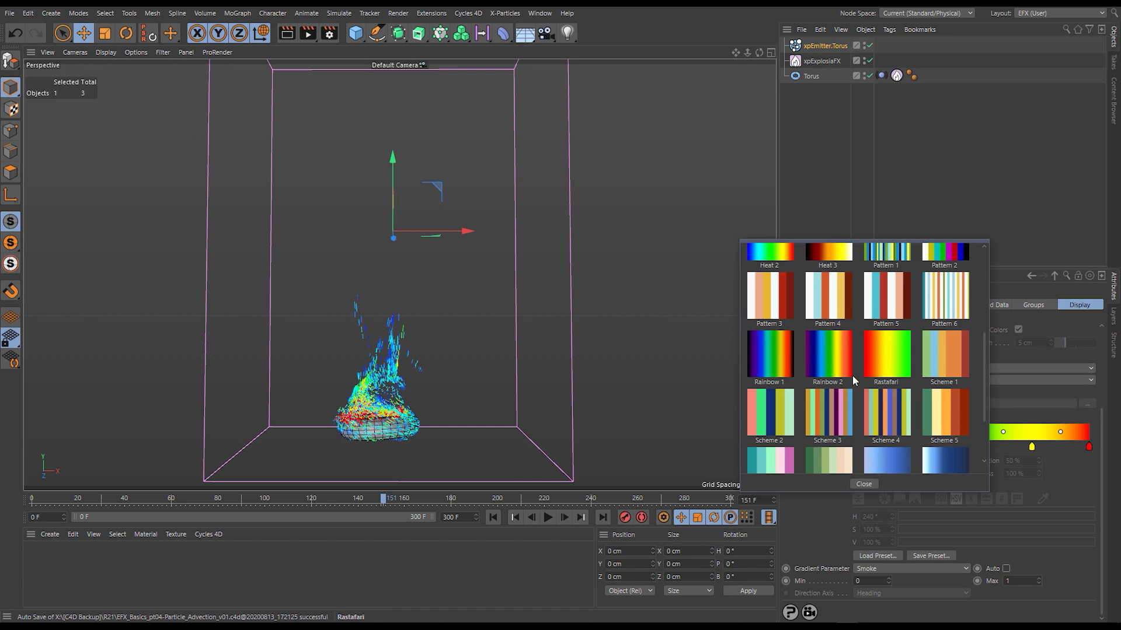
{"action": "left_click", "coordinate": [767, 411]}
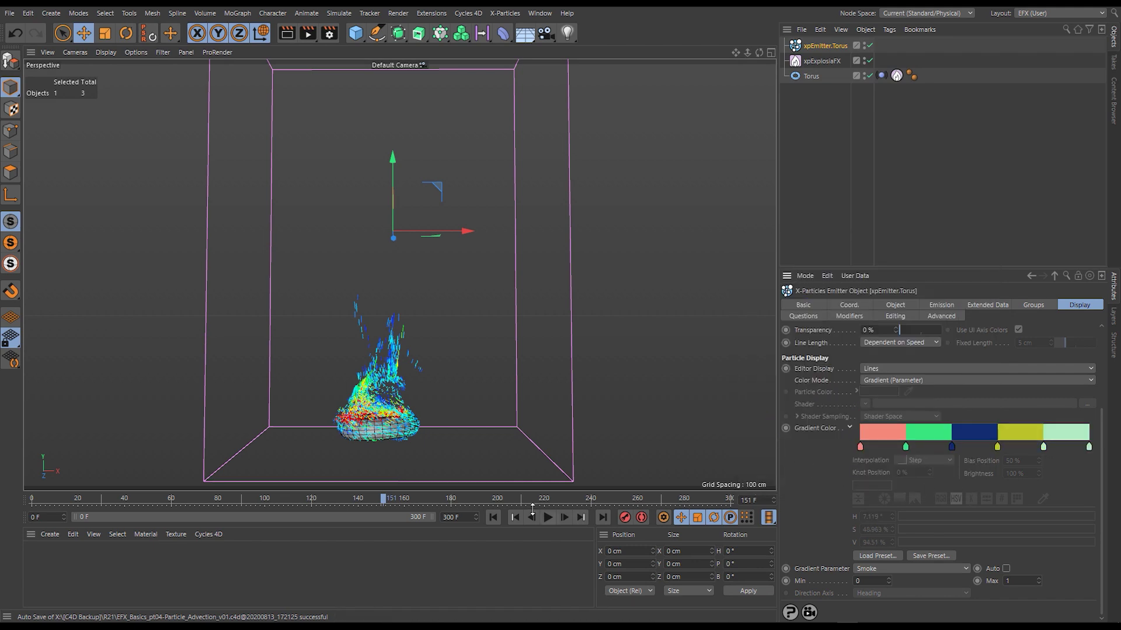
Play the simulation from the first frame to view the Smoke colouring, and return to the start.
{"action": "left_click", "coordinate": [492, 517]}
{"action": "left_click", "coordinate": [547, 518]}
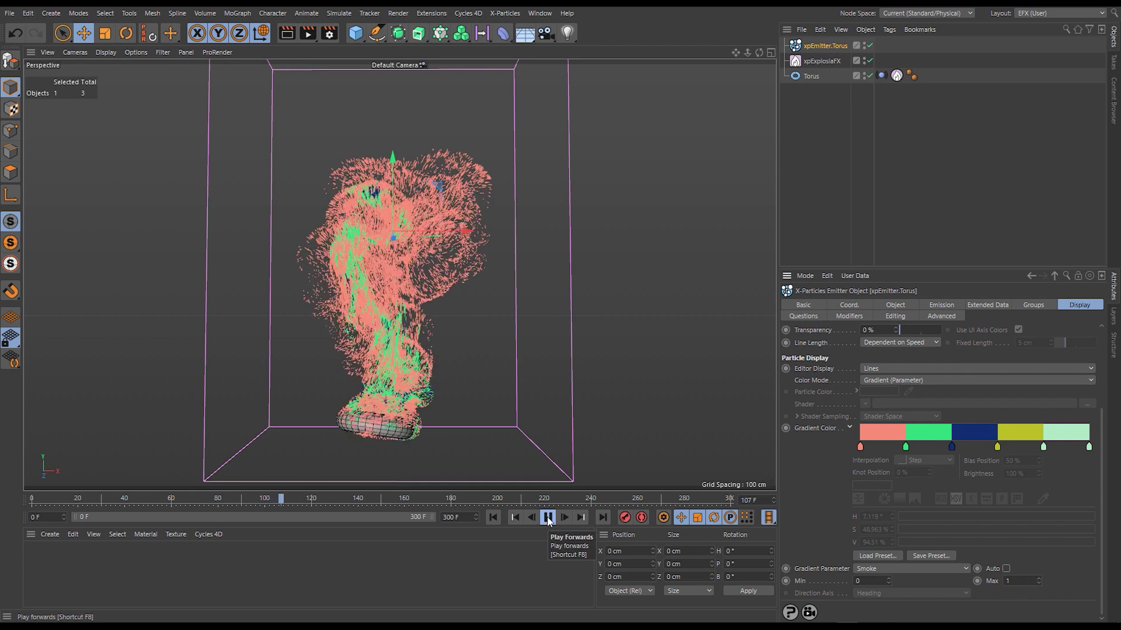
{"action": "left_click", "coordinate": [548, 517]}
{"action": "left_click", "coordinate": [492, 517]}
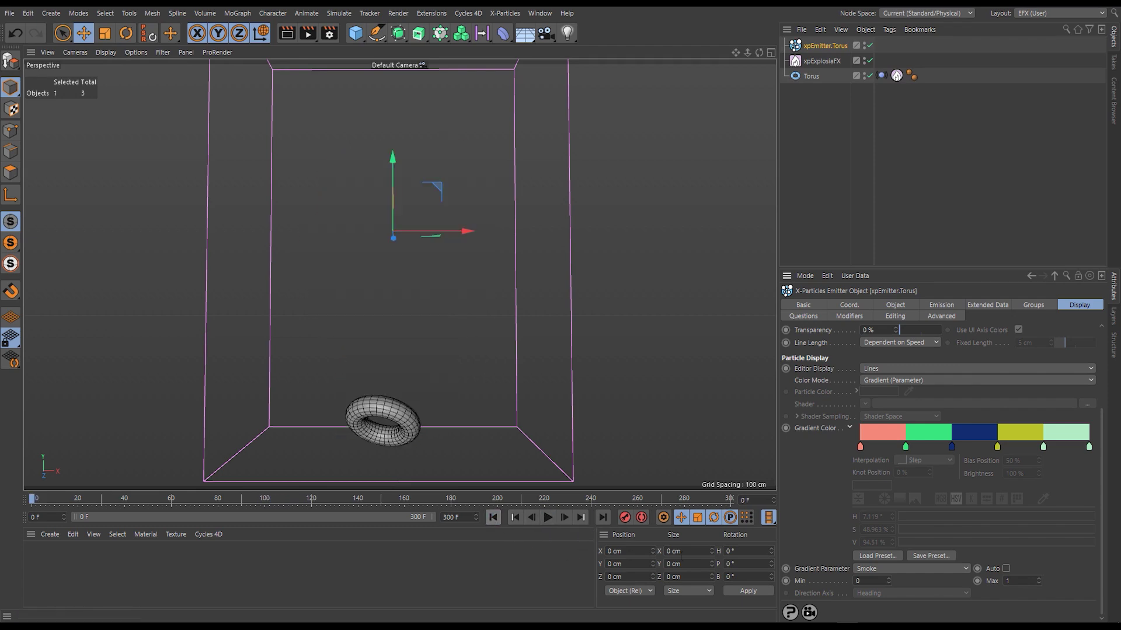
Reset the emitter's Gradient Color to its default and replay the simulation with the Gradient Parameter set to Direction.
{"action": "right_click", "coordinate": [822, 427]}
{"action": "left_click", "coordinate": [853, 479]}
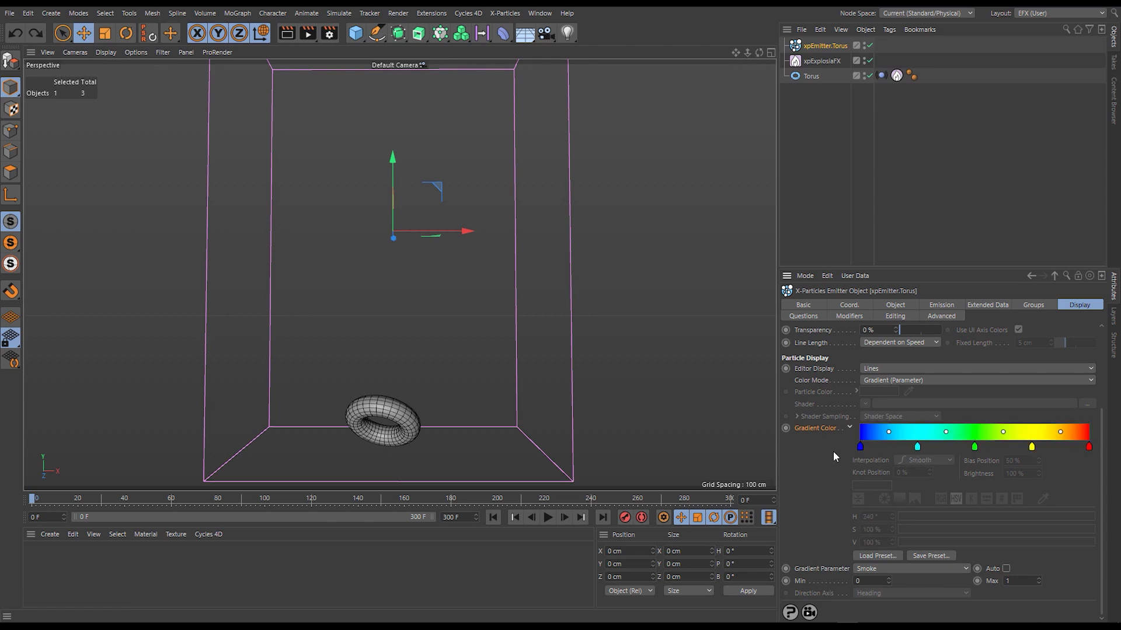
{"action": "left_click", "coordinate": [897, 568]}
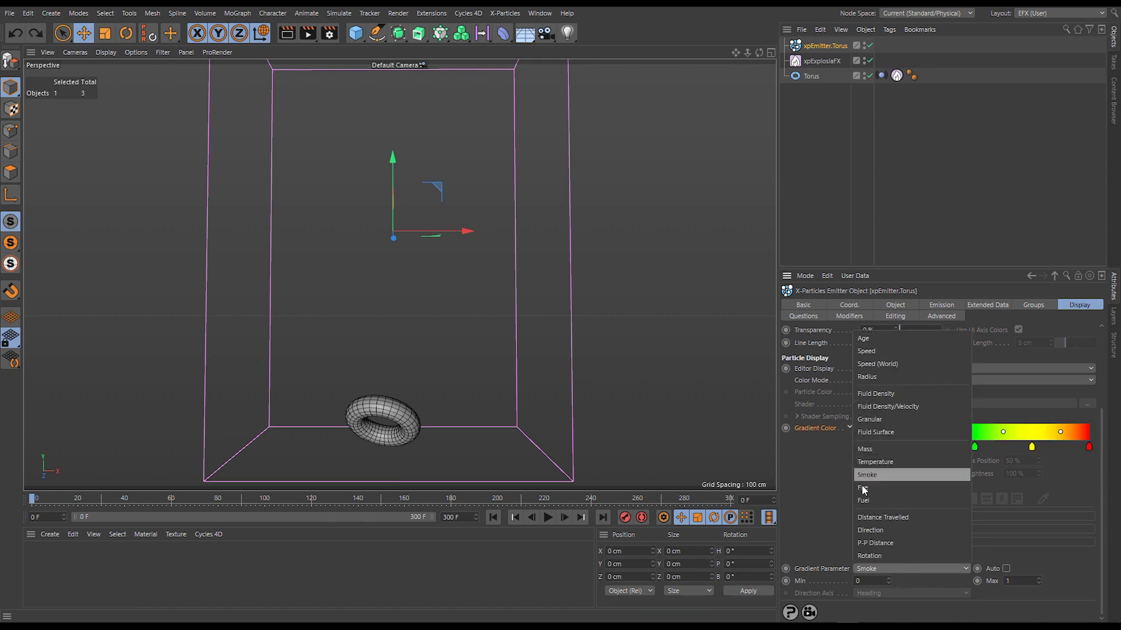
{"action": "left_click", "coordinate": [873, 531]}
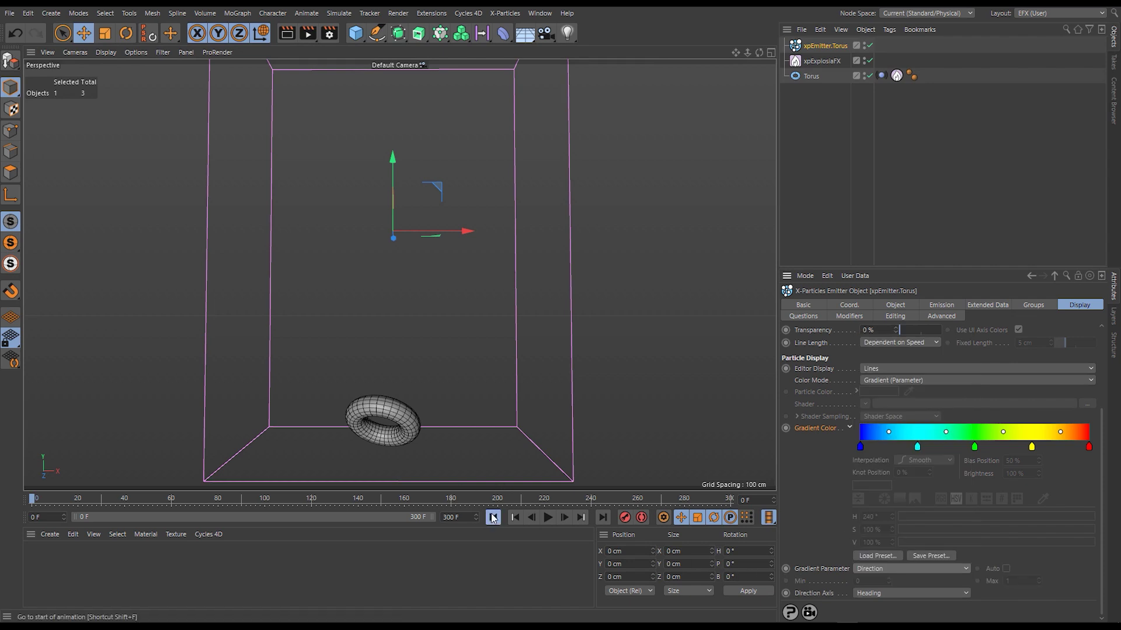
{"action": "left_click", "coordinate": [549, 518]}
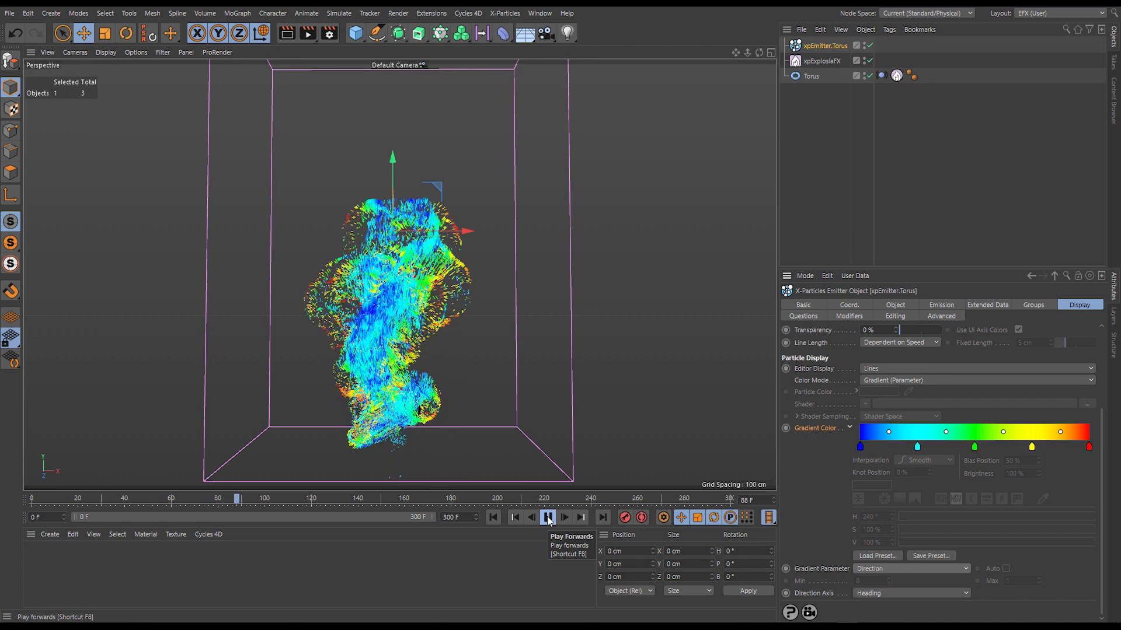
{"action": "left_click", "coordinate": [548, 517]}
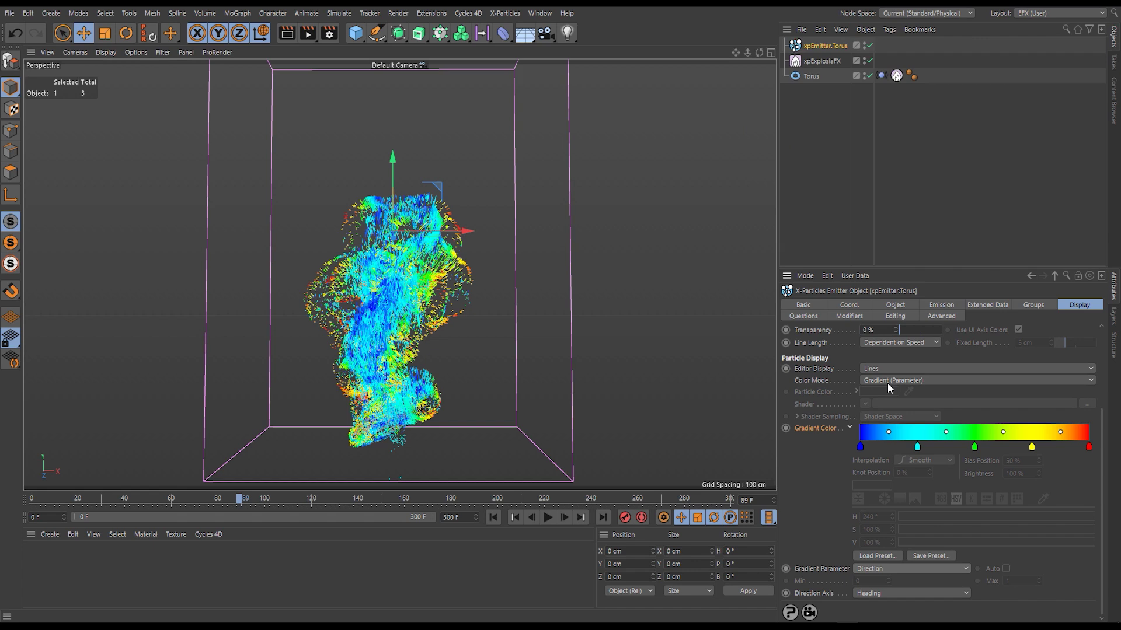
Collapse the Gradient Color settings and set the emitter's Editor Display to Squares.
{"action": "left_click", "coordinate": [849, 427]}
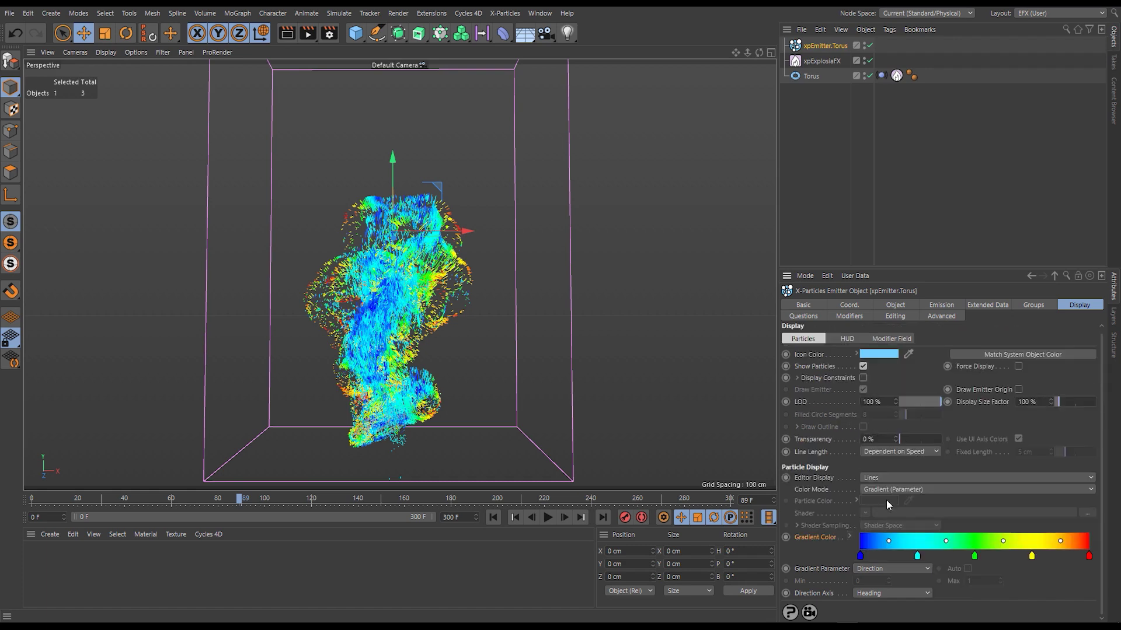
{"action": "left_click", "coordinate": [880, 478]}
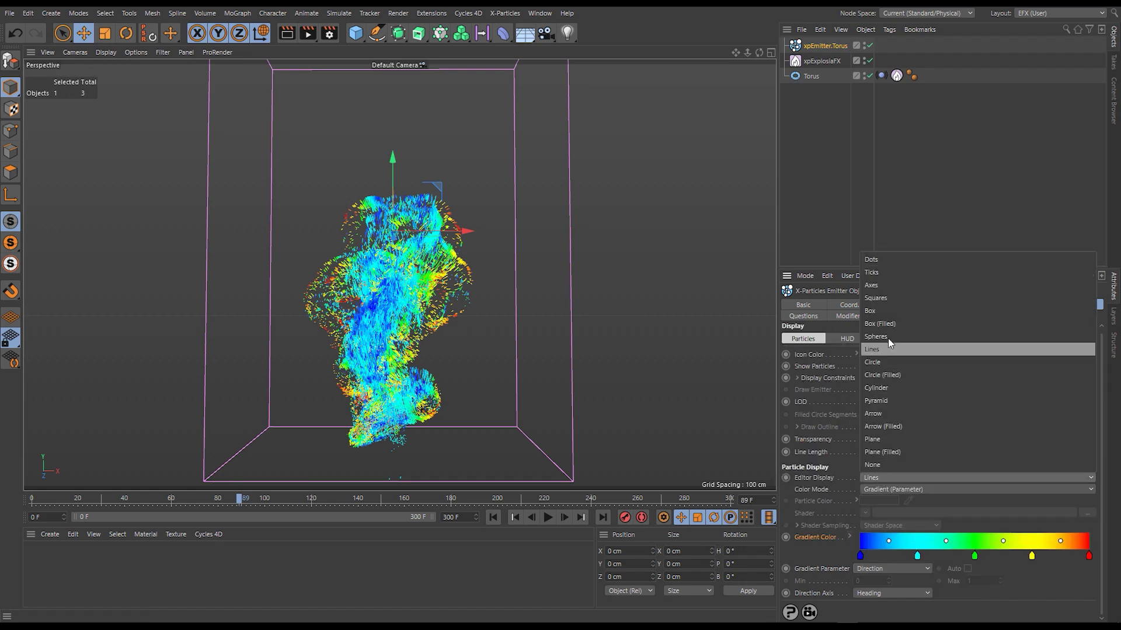
{"action": "left_click", "coordinate": [886, 298]}
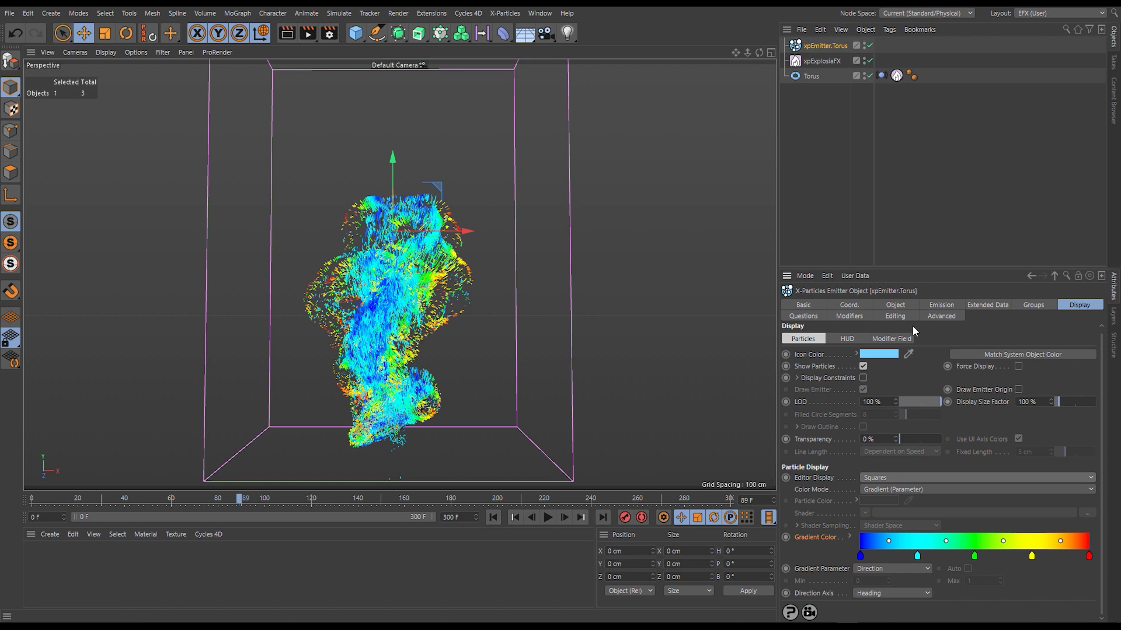
Set the emitter's Birthrate to 5000 and play the simulation again from the first frame.
{"action": "left_click", "coordinate": [917, 307]}
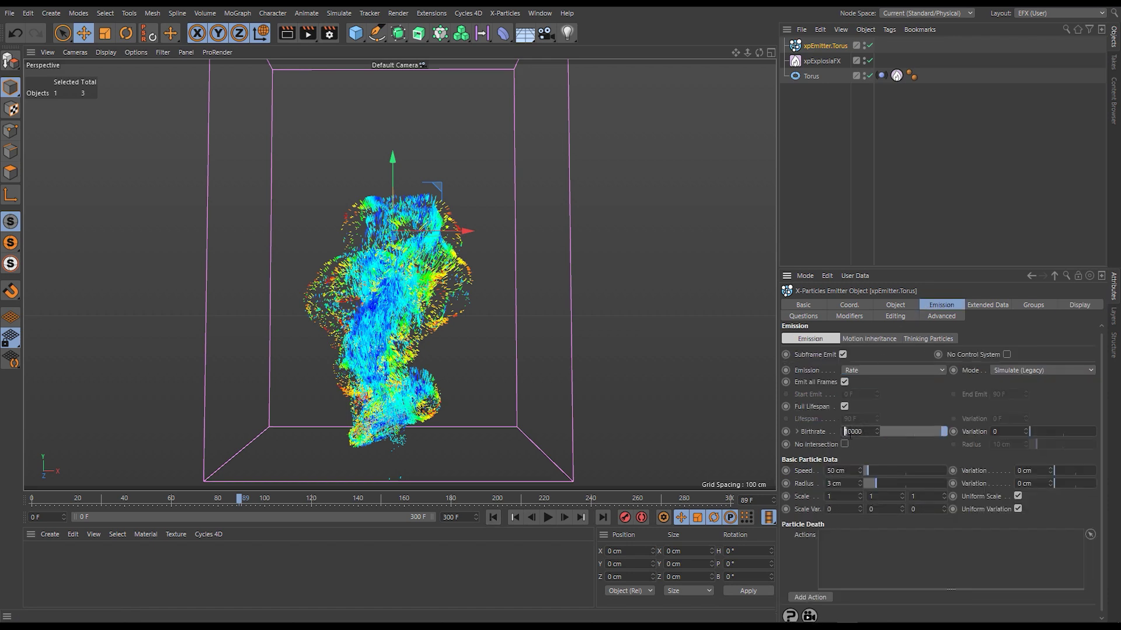
{"action": "left_click", "coordinate": [493, 517]}
{"action": "left_click", "coordinate": [547, 518]}
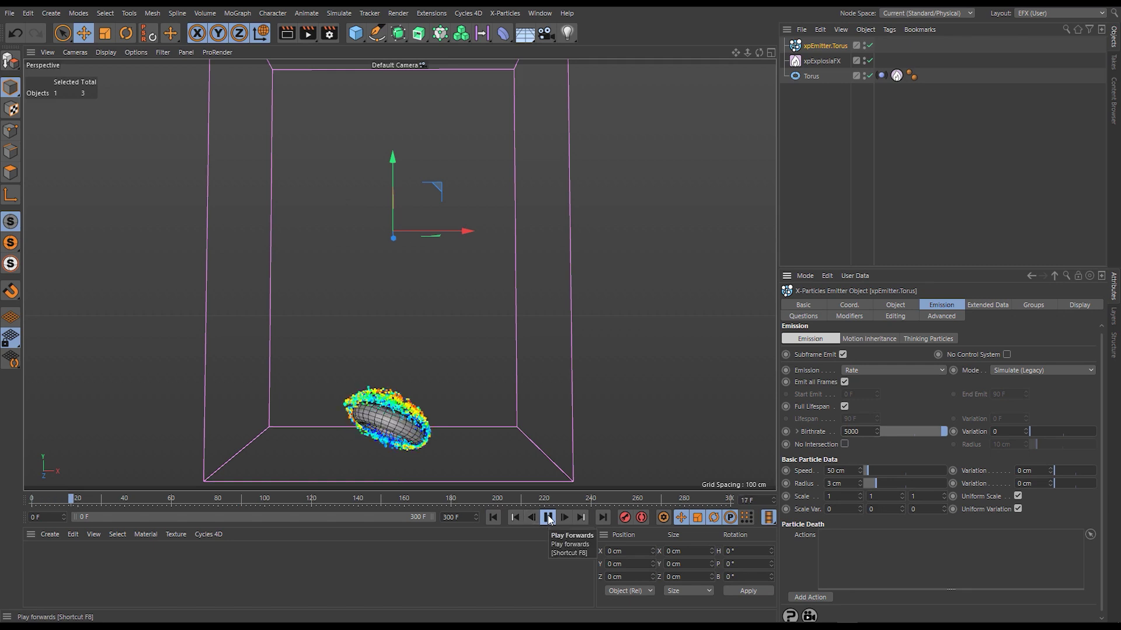
{"action": "left_click", "coordinate": [548, 517]}
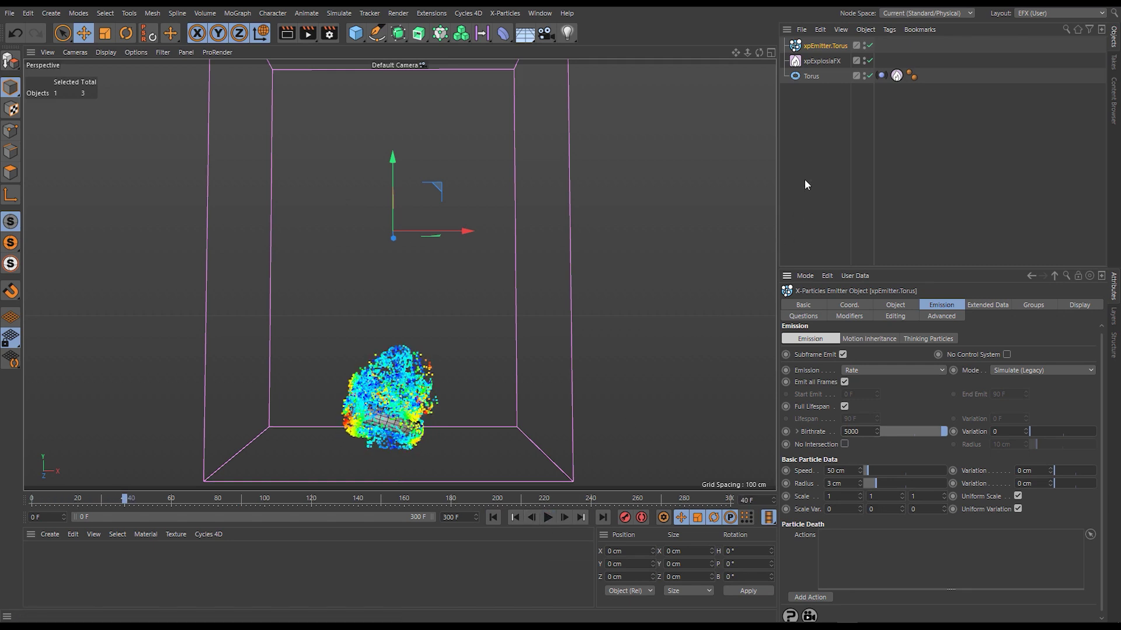
Set the xpExplosiaFX display to Fuel + Smoke in OpenGL mode and continue playing the simulation.
{"action": "left_click", "coordinate": [820, 61]}
{"action": "left_click", "coordinate": [937, 342]}
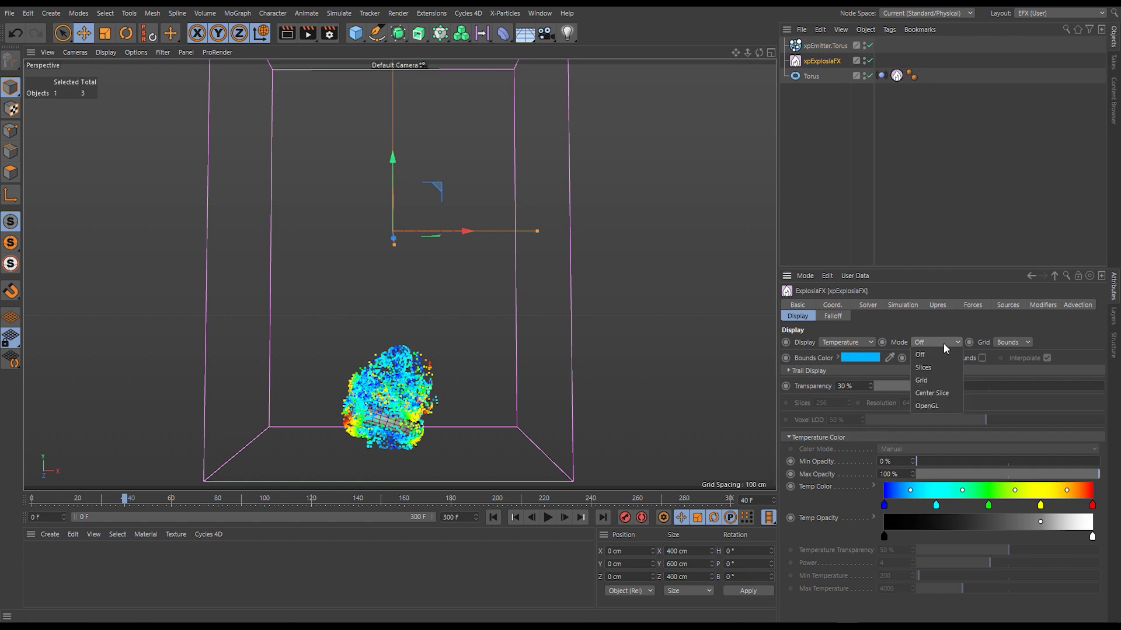
{"action": "left_click", "coordinate": [934, 405]}
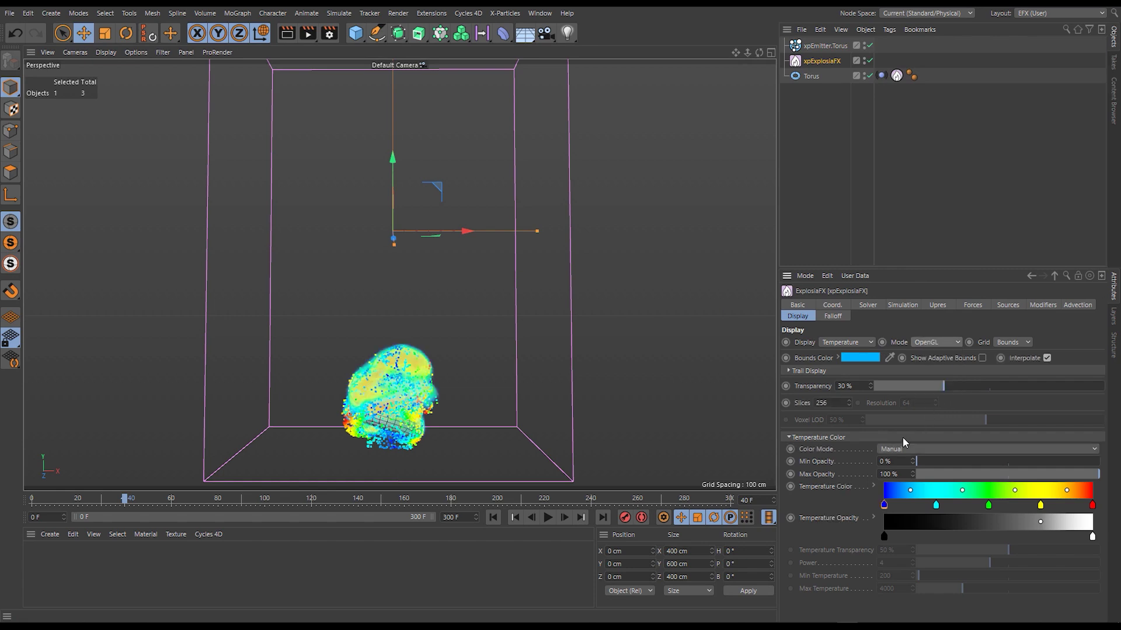
{"action": "left_click", "coordinate": [849, 343]}
{"action": "left_click", "coordinate": [859, 394]}
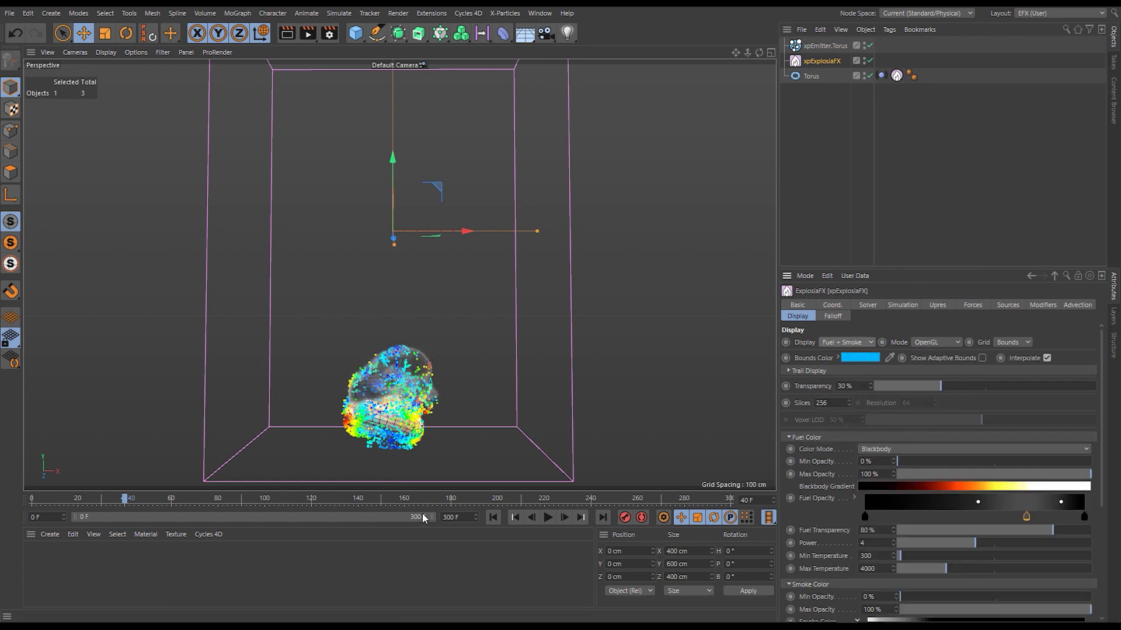
{"action": "left_click", "coordinate": [547, 518]}
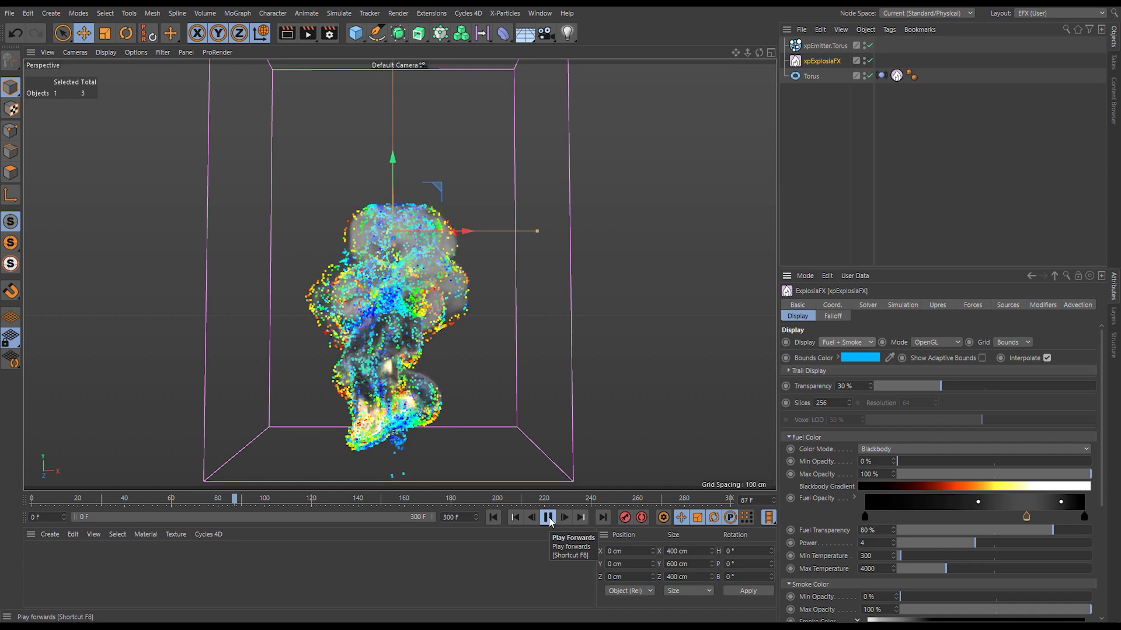
{"action": "left_click", "coordinate": [548, 517]}
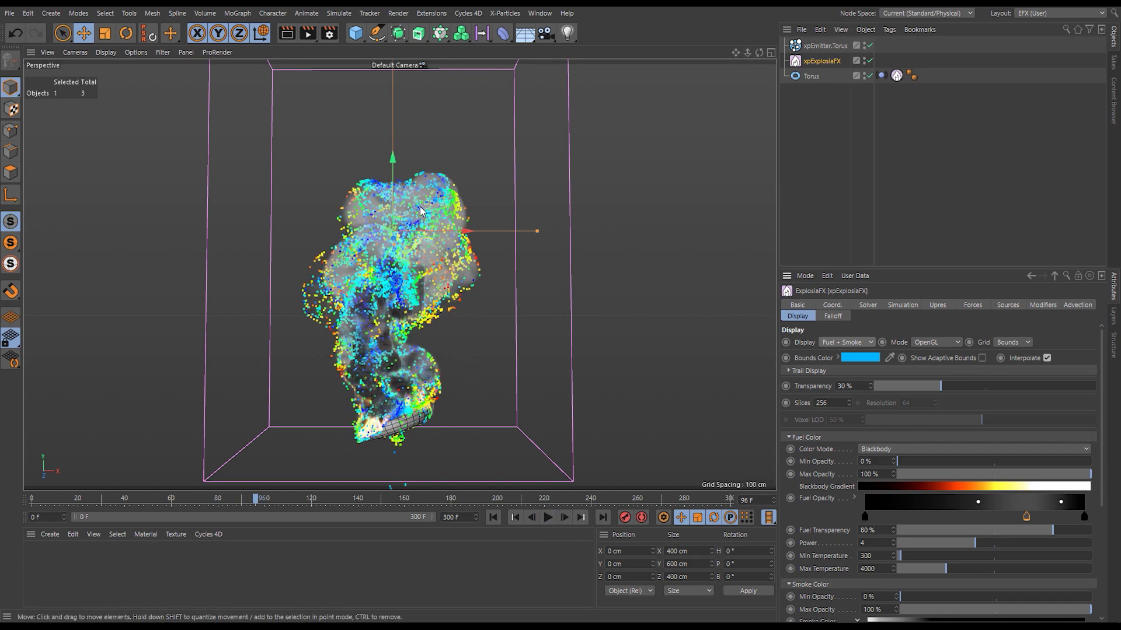
Add an xpExplosiaFX Source tag to xpEmitter.Torus.
{"action": "right_click", "coordinate": [832, 48]}
{"action": "mouse_move", "coordinate": [904, 219]}
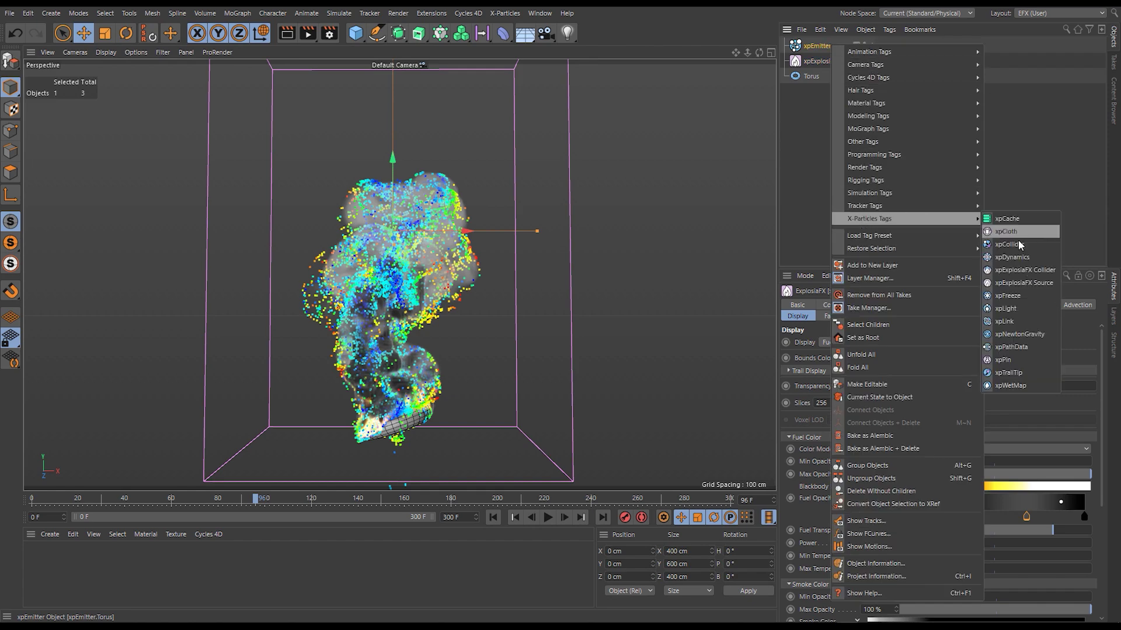
{"action": "left_click", "coordinate": [1035, 284]}
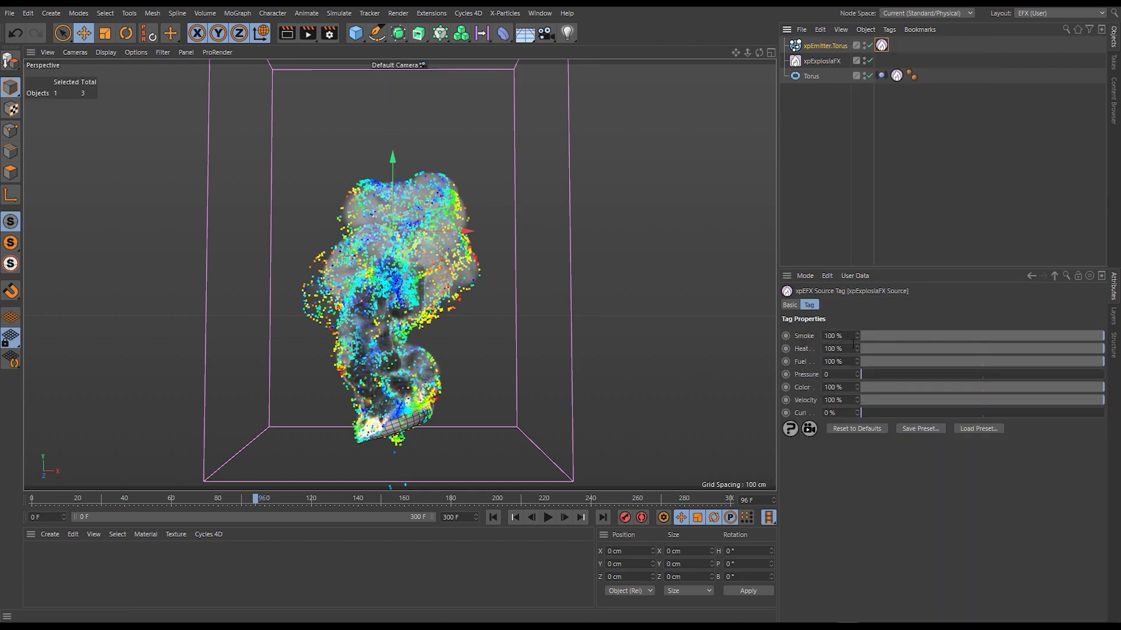
{"action": "left_click", "coordinate": [831, 387]}
{"action": "key", "text": "End"}
{"action": "left_click_drag", "start_coordinate": [853, 386], "coordinate": [803, 385]}
{"action": "left_click", "coordinate": [802, 342]}
{"action": "left_click", "coordinate": [832, 174]}
Show the Physical Data in xpEmitter.Torus's Extended Data and hide the emitter's particles in the viewport.
{"action": "left_click", "coordinate": [824, 47]}
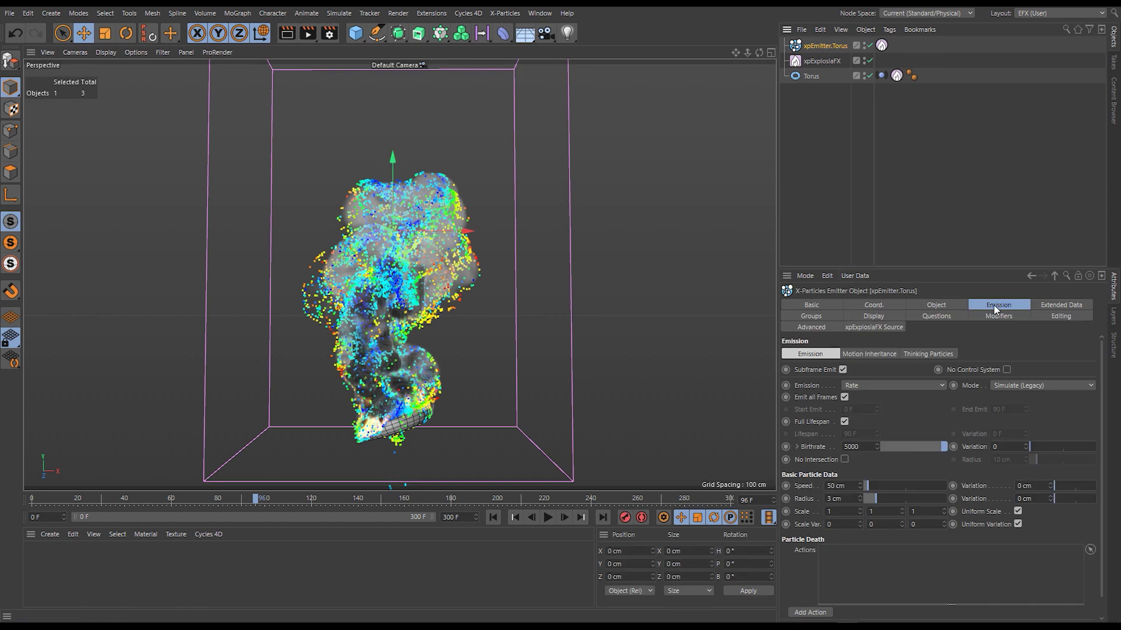
{"action": "left_click", "coordinate": [1055, 303]}
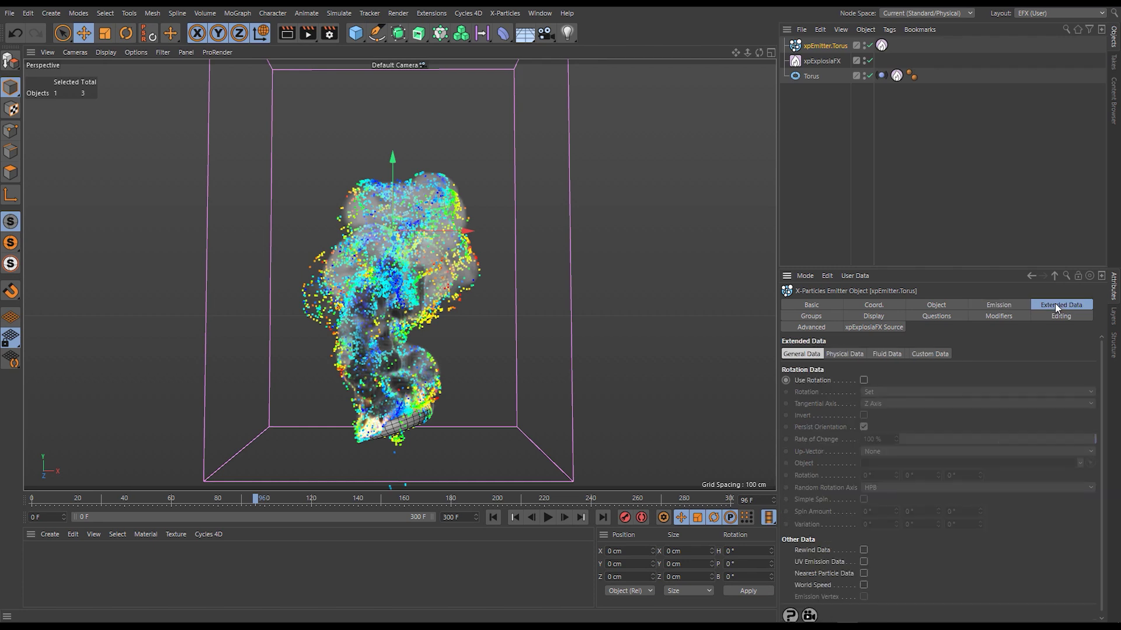
{"action": "left_click", "coordinate": [842, 356]}
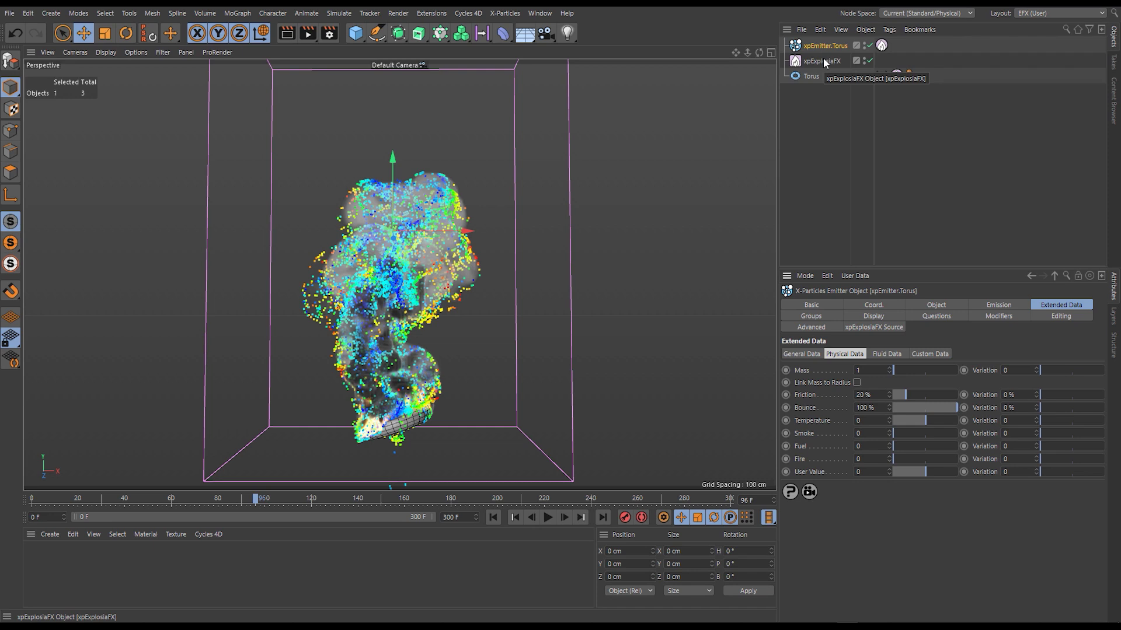
{"action": "left_click", "coordinate": [864, 44]}
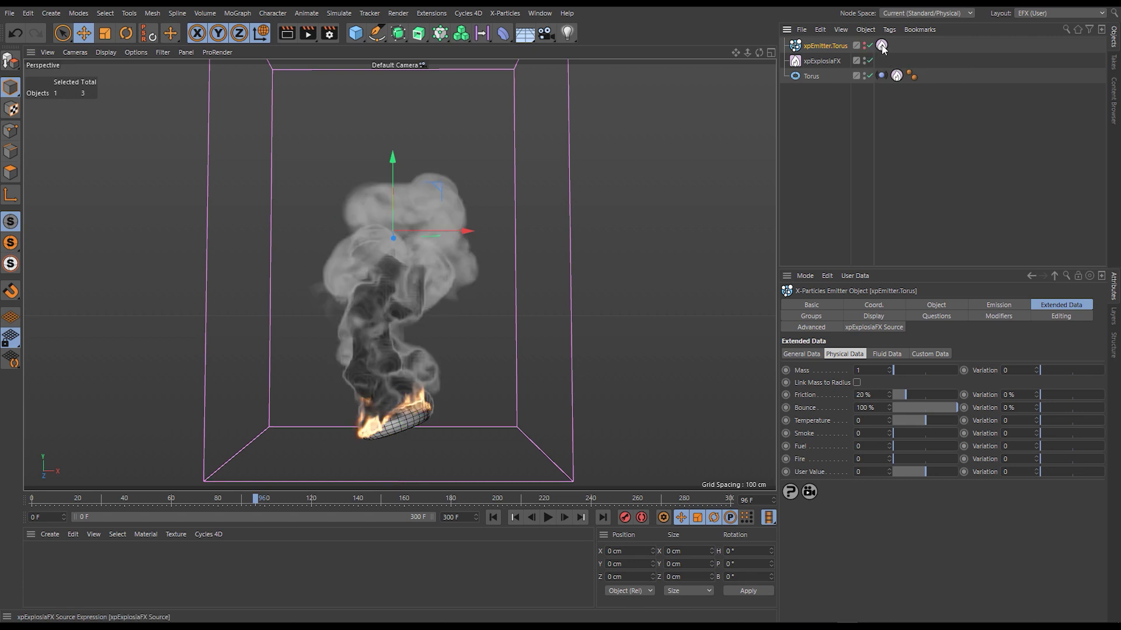
Play the simulation from the first frame with xpEmitter.Torus acting as a source and pause it to examine the smoke.
{"action": "left_click", "coordinate": [493, 518]}
{"action": "left_click", "coordinate": [546, 517]}
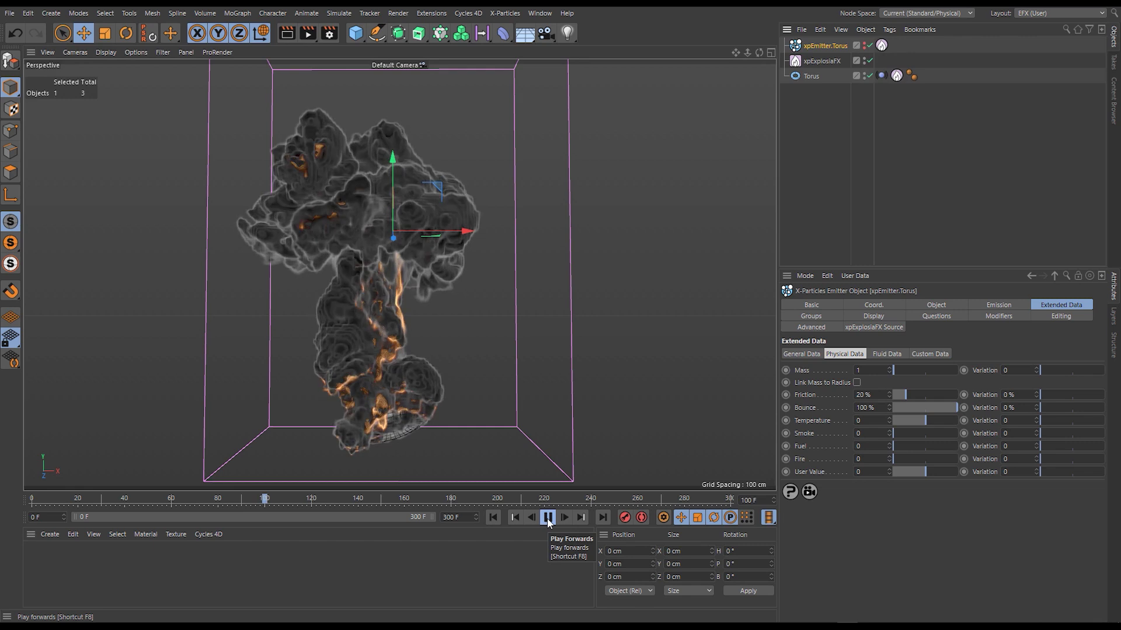
{"action": "left_click", "coordinate": [548, 518]}
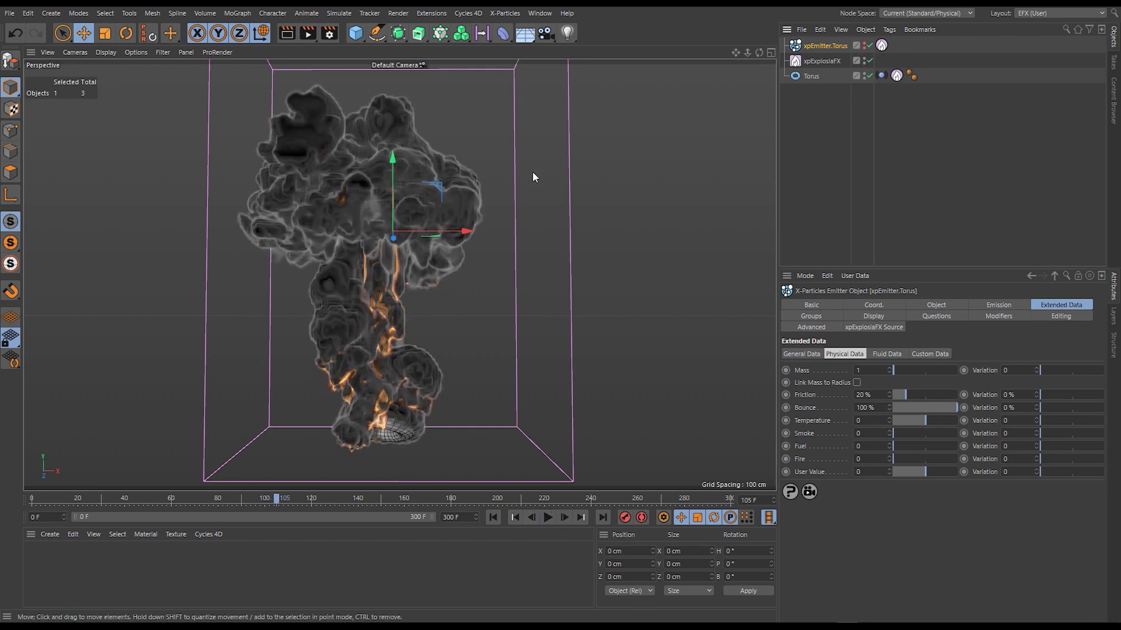
Set the emitter source tag's Smoke to 0 %, Fuel to 100 % and Curl to 30 %, and replay the simulation from the start.
{"action": "left_click", "coordinate": [881, 46]}
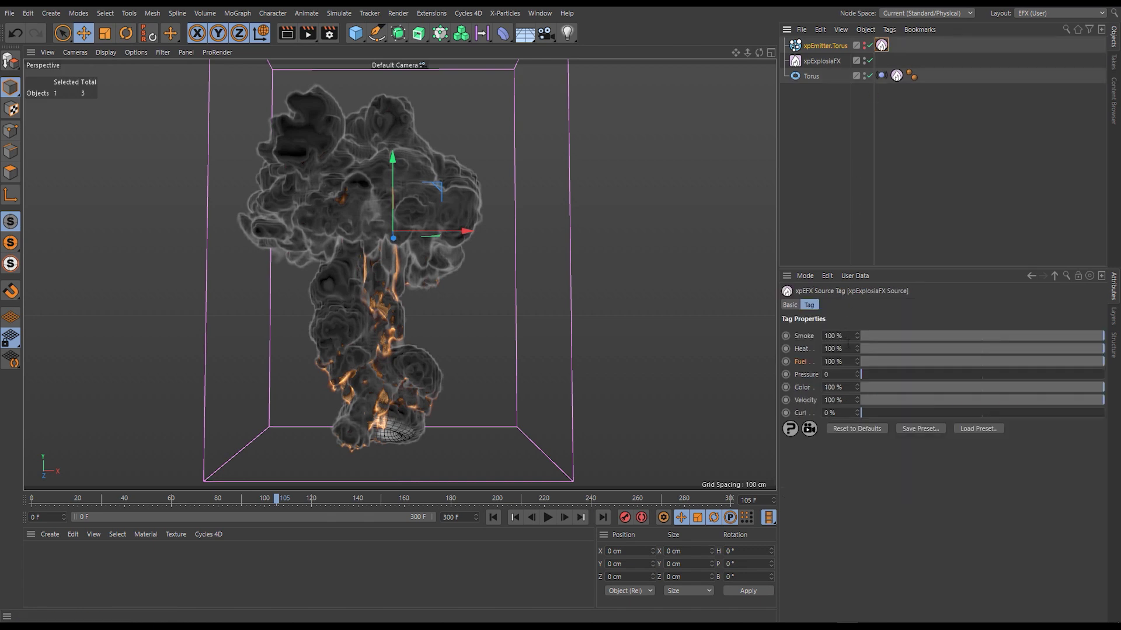
{"action": "type", "text": "0"}
{"action": "key", "text": "Return"}
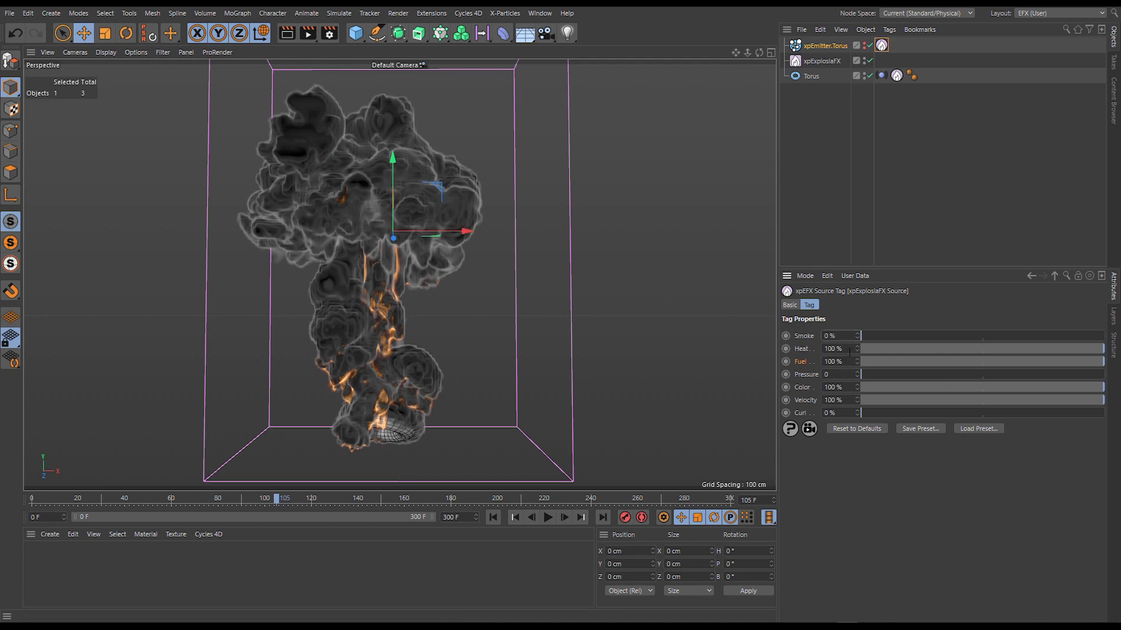
{"action": "type", "text": "50"}
{"action": "key", "text": "Return"}
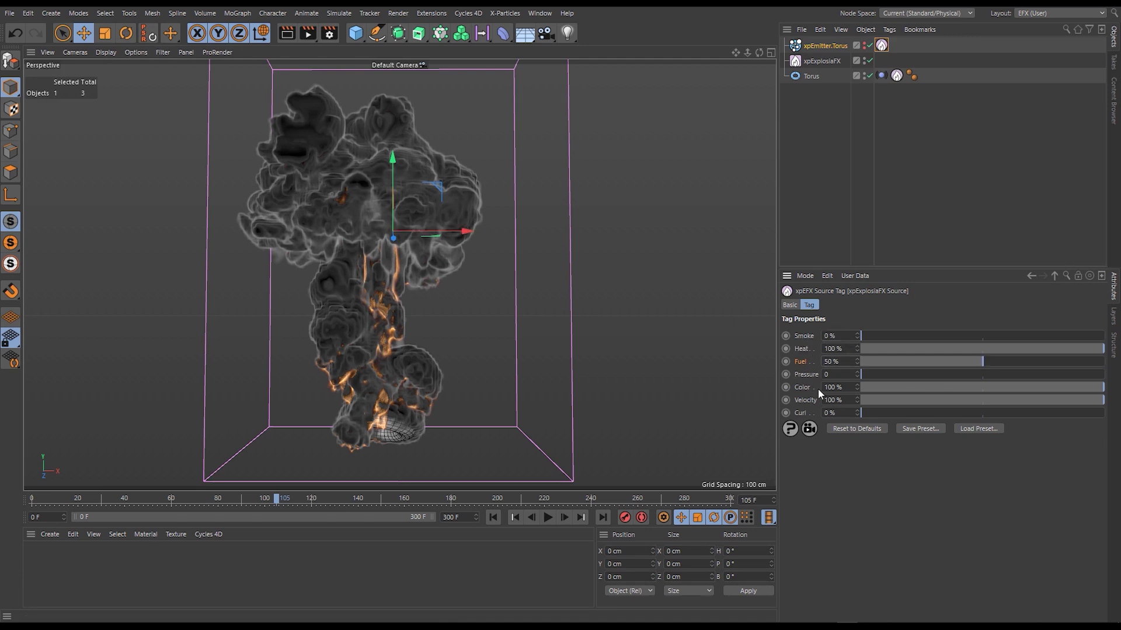
{"action": "type", "text": "100"}
{"action": "key", "text": "Return"}
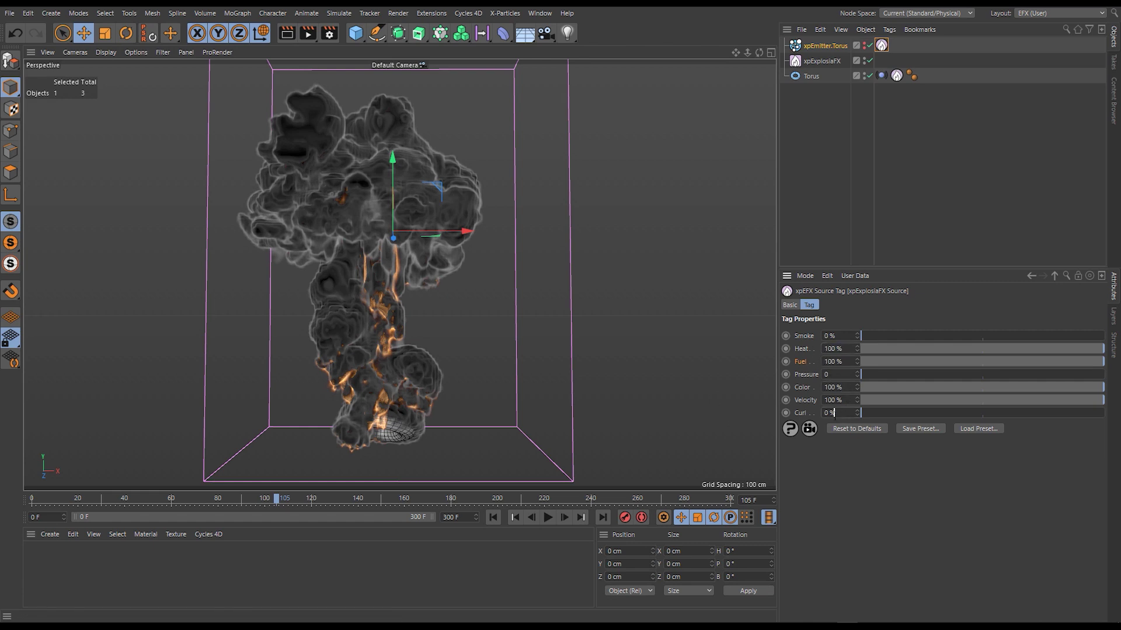
{"action": "type", "text": "30"}
{"action": "key", "text": "Return"}
{"action": "left_click", "coordinate": [515, 517]}
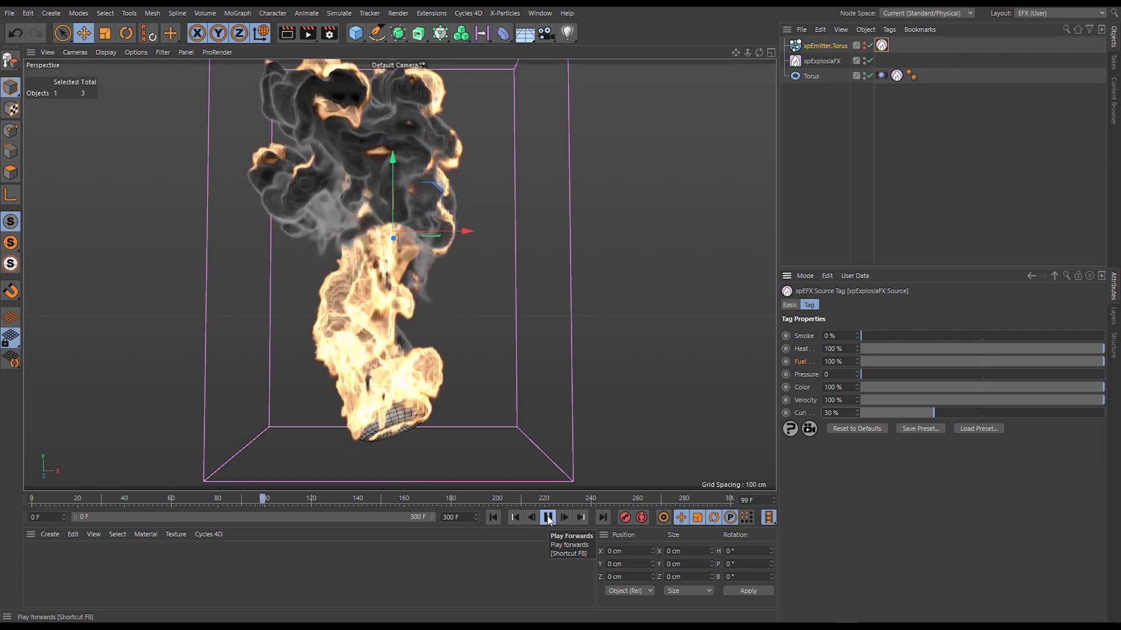
{"action": "left_click", "coordinate": [547, 516]}
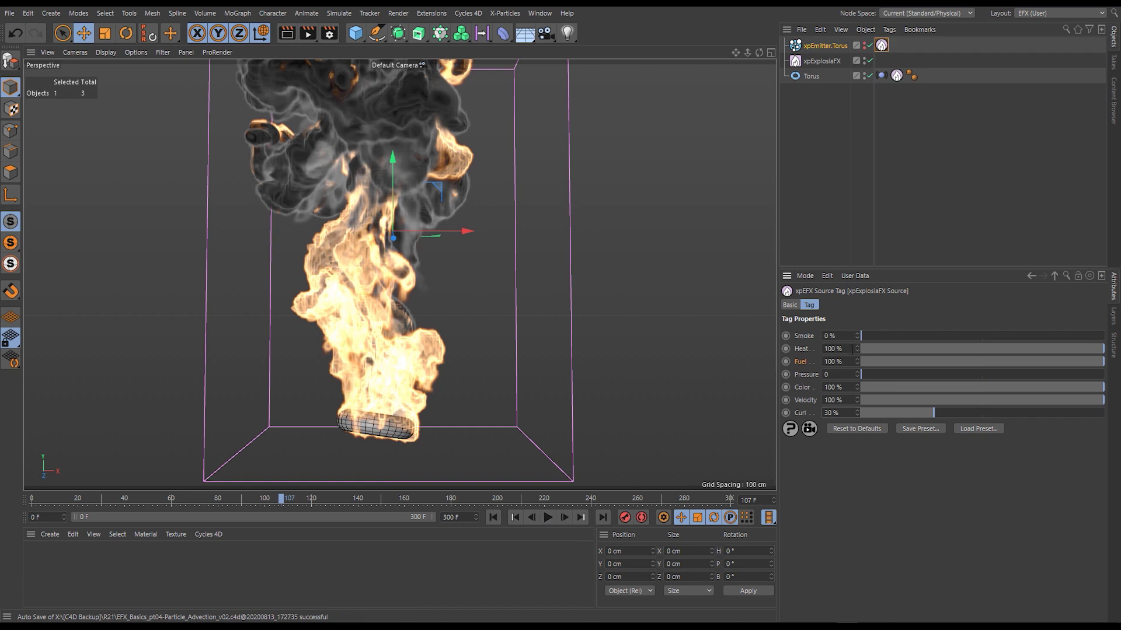
Set the emitter source tag's Heat and Fuel to 20 % each and replay the simulation from the first frame.
{"action": "type", "text": "20"}
{"action": "key", "text": "Tab"}
{"action": "type", "text": "20"}
{"action": "key", "text": "Return"}
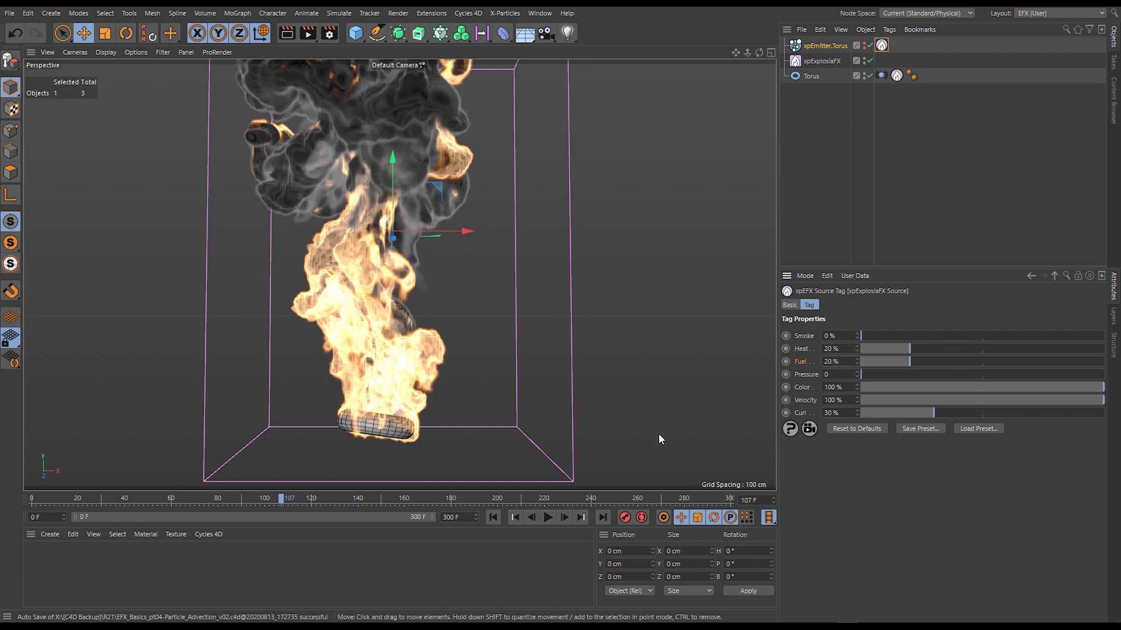
{"action": "left_click", "coordinate": [492, 517]}
{"action": "left_click", "coordinate": [548, 517]}
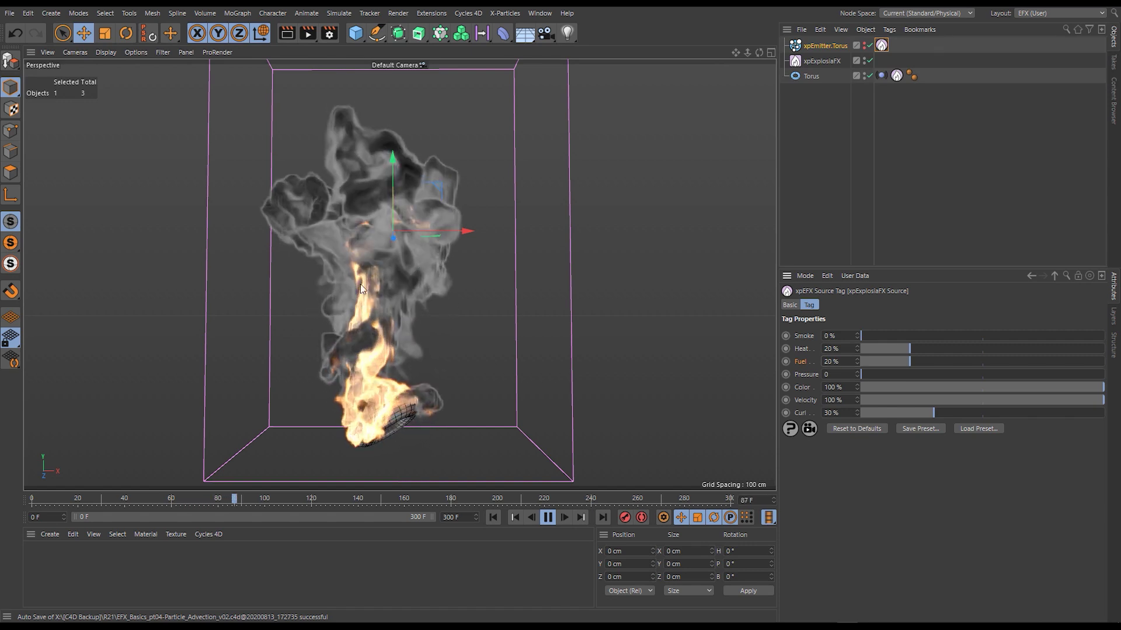
{"action": "left_click", "coordinate": [548, 518]}
Rewind to frame 0, make xpEmitter.Torus's particles visible again, and delete its xpExplosiaFX Source tag.
{"action": "left_click", "coordinate": [494, 518]}
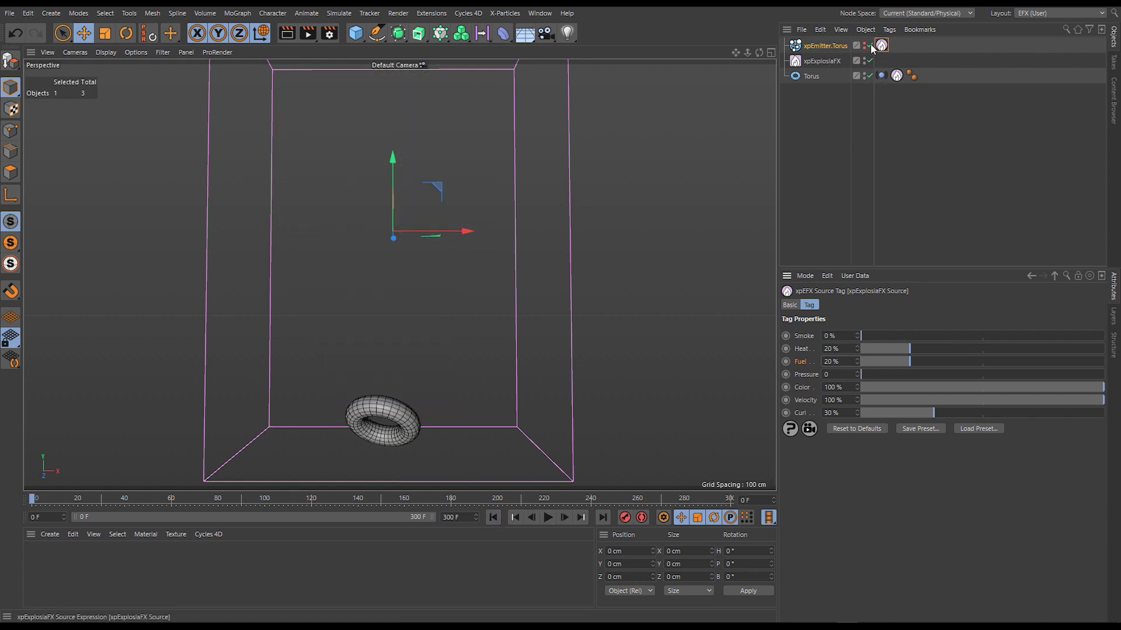
{"action": "left_click", "coordinate": [831, 46]}
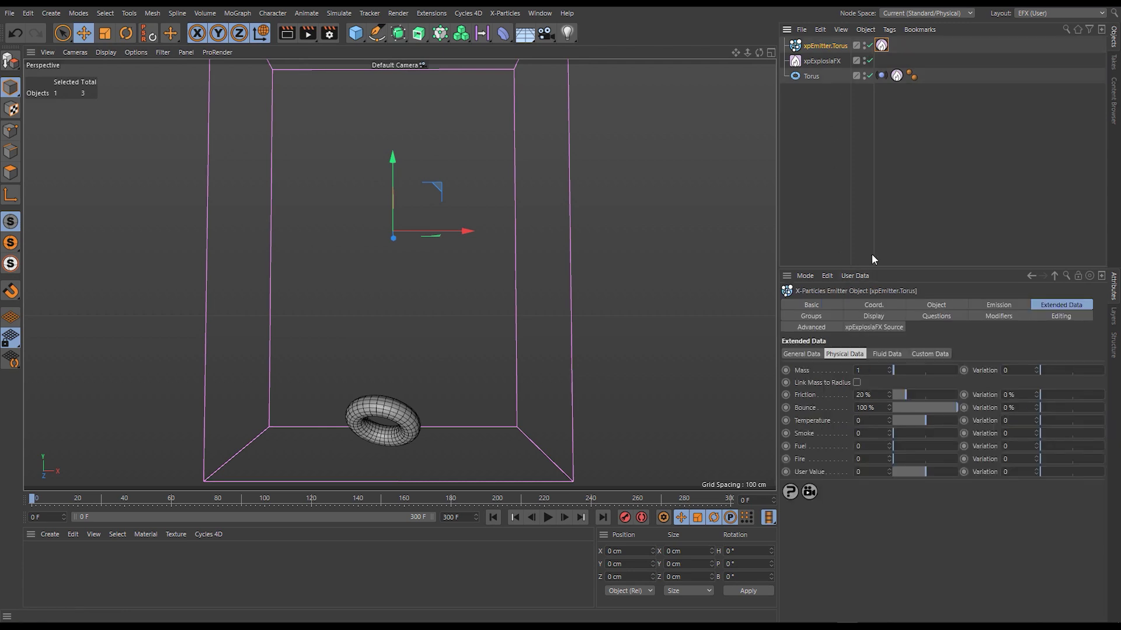
{"action": "key", "text": "Delete"}
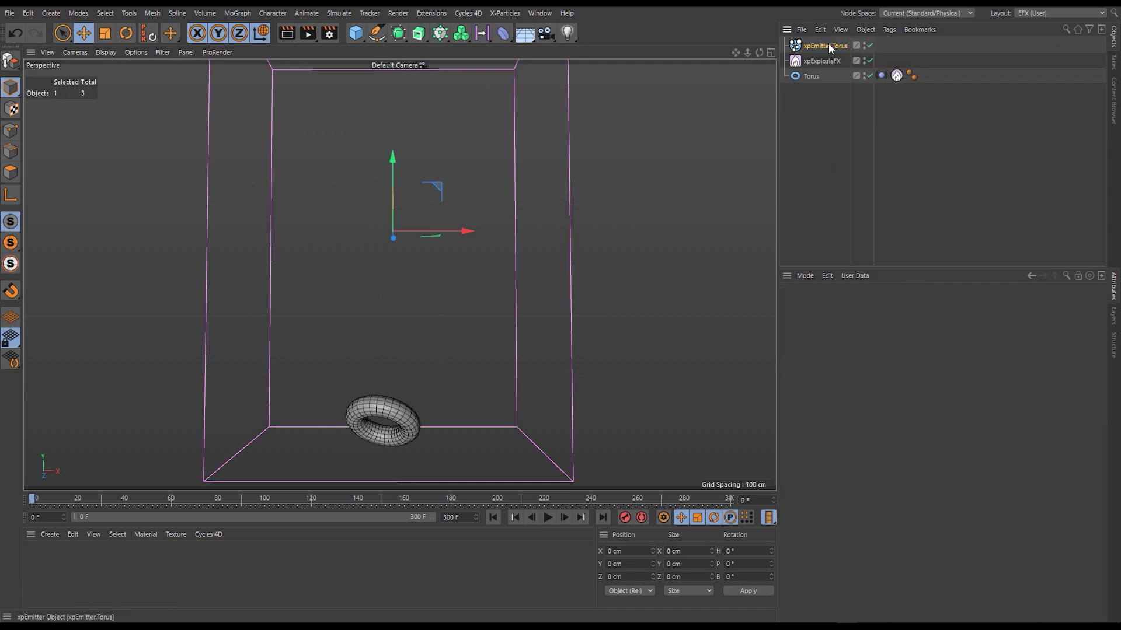
Set the particle display Color Mode of xpEmitter.Torus to Single Color.
{"action": "left_click", "coordinate": [830, 47]}
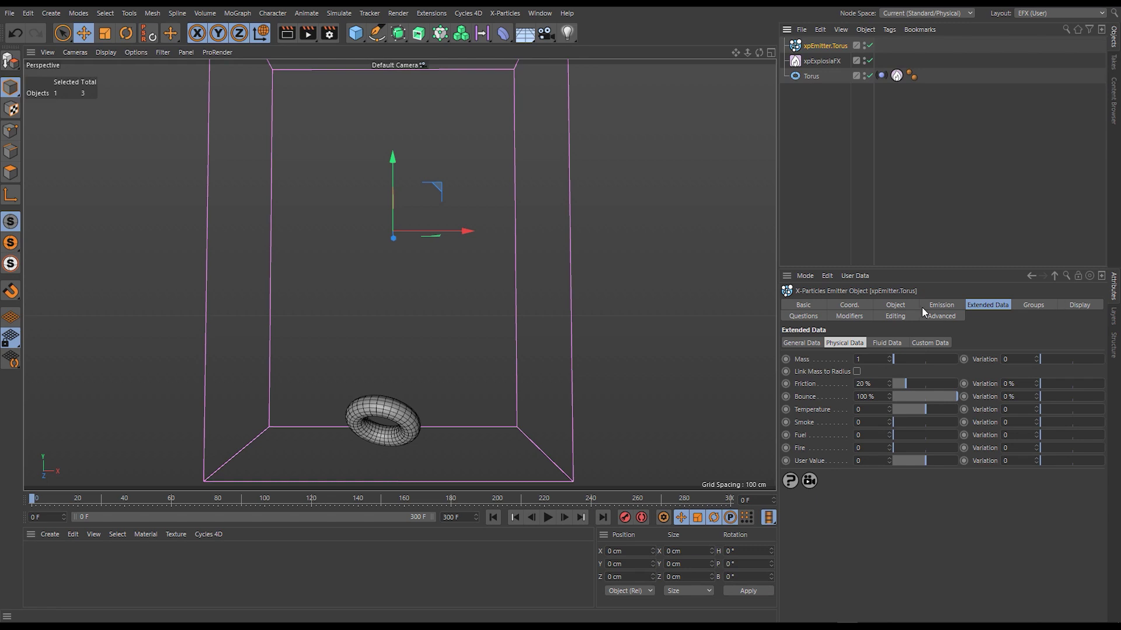
{"action": "left_click", "coordinate": [1080, 305]}
{"action": "scroll", "coordinate": [815, 529], "scroll_direction": "down", "scroll_amount": 1}
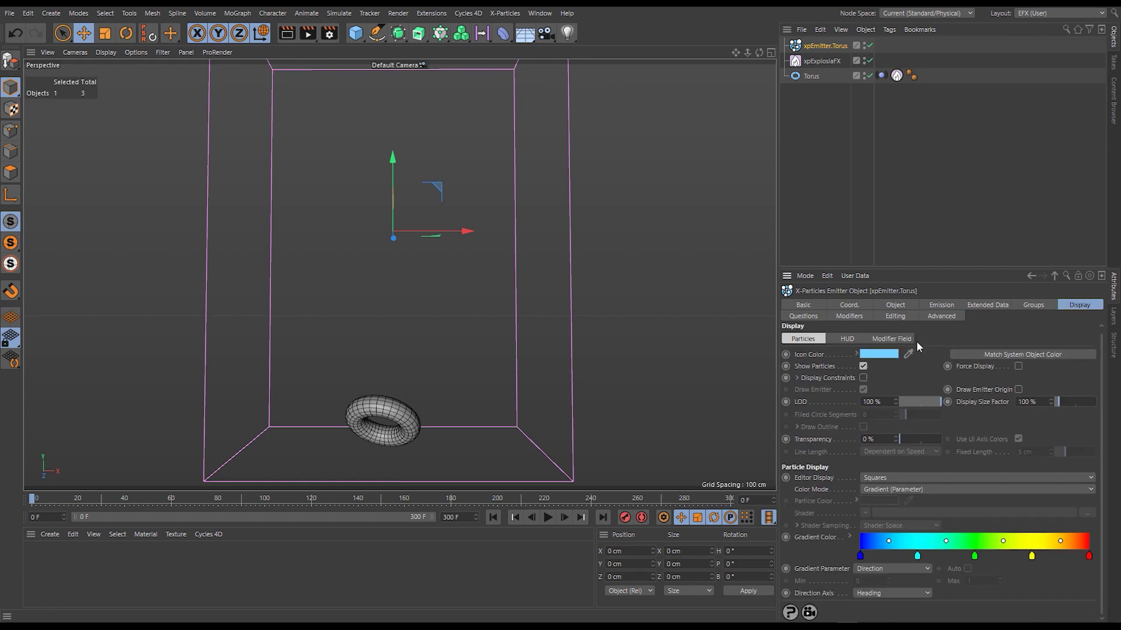
{"action": "left_click", "coordinate": [893, 489]}
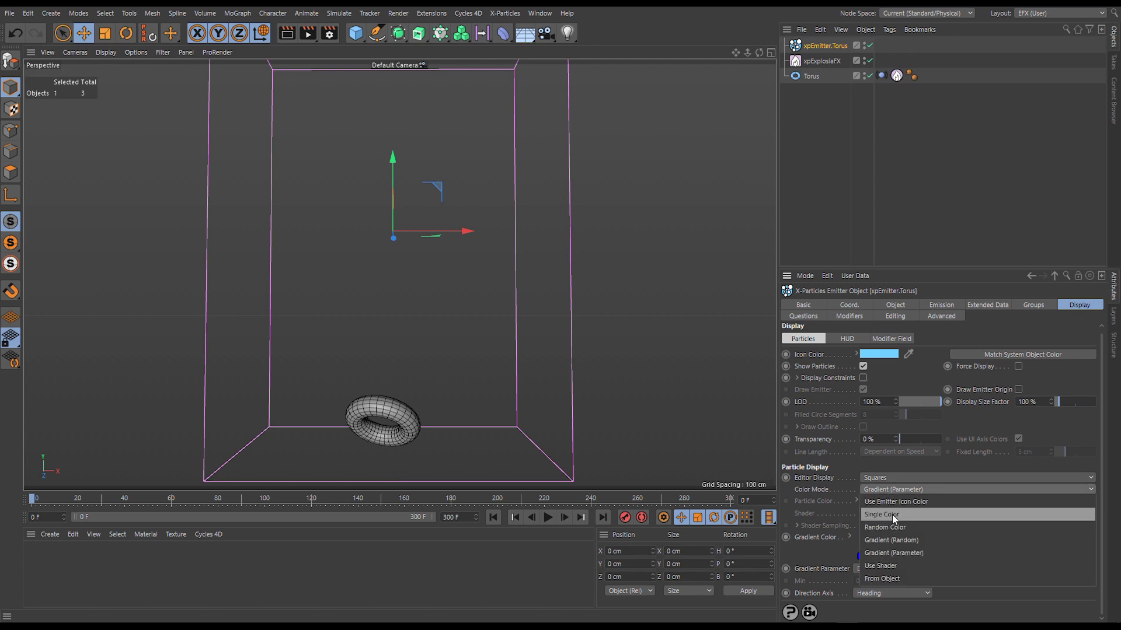
{"action": "left_click", "coordinate": [891, 513]}
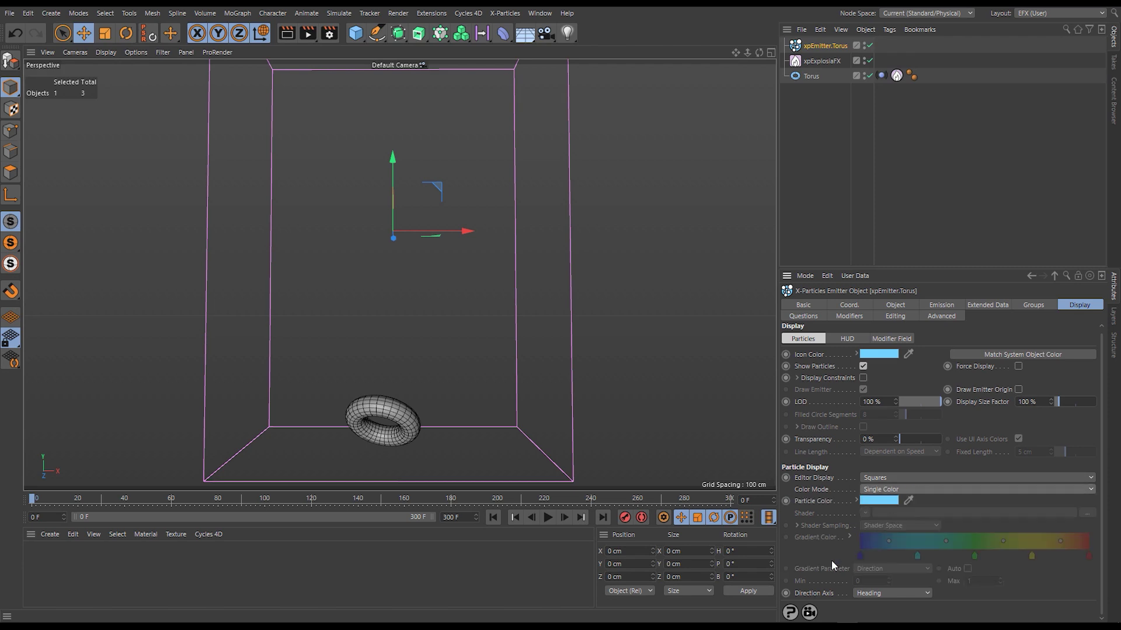
Enable the Color channel in the xpExplosiaFX solver and inspect the Color From options of the torus's source tag.
{"action": "left_click", "coordinate": [817, 60]}
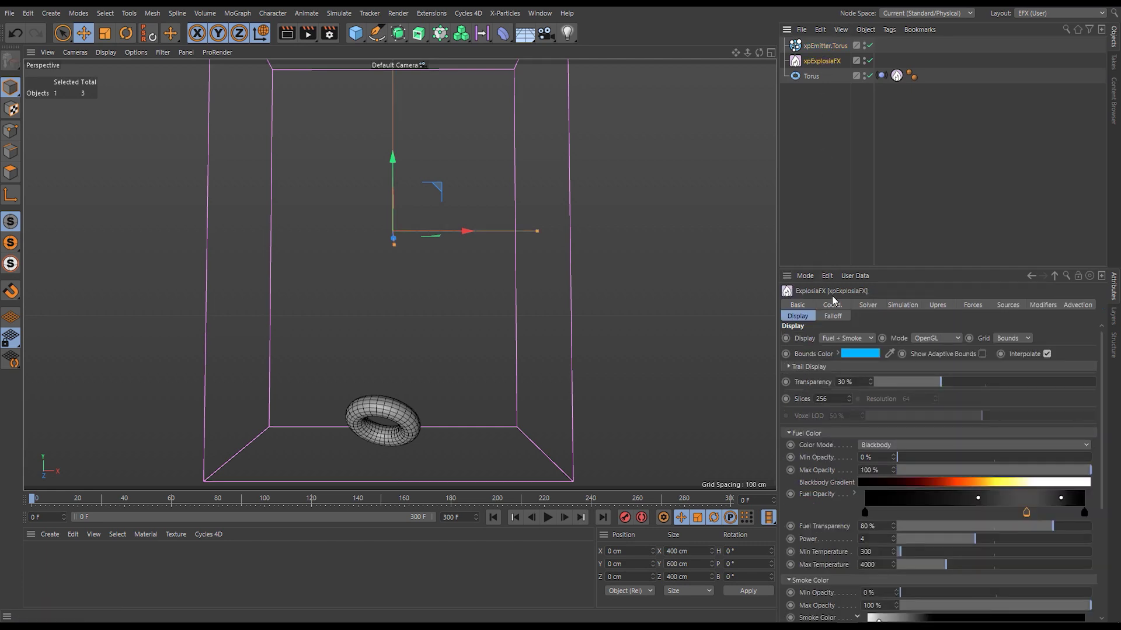
{"action": "left_click", "coordinate": [866, 306]}
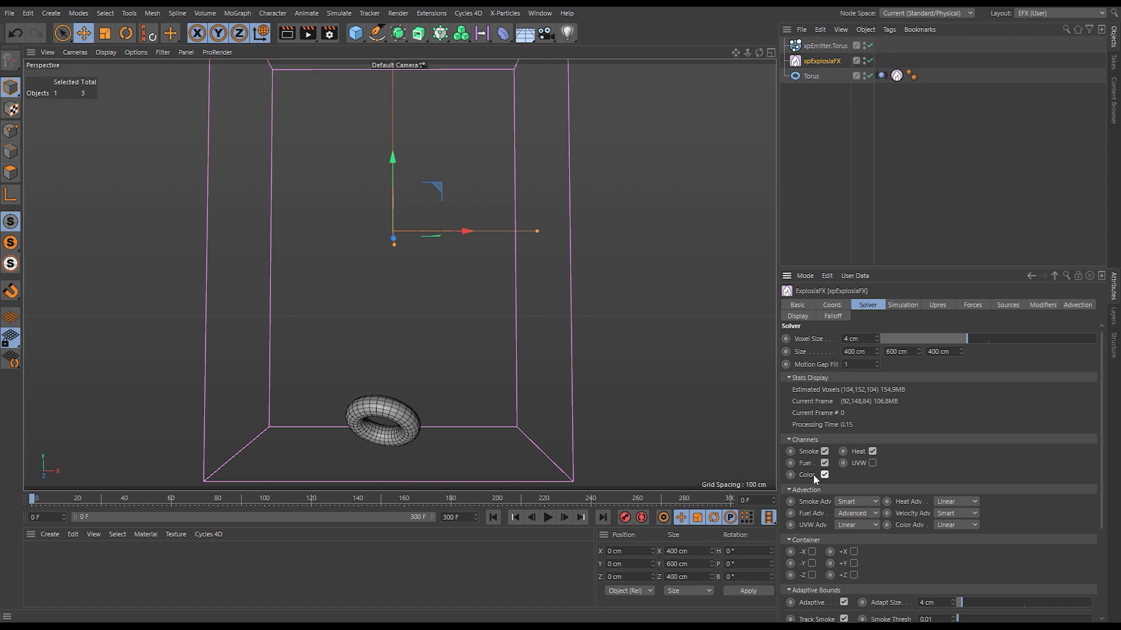
{"action": "left_click", "coordinate": [897, 77]}
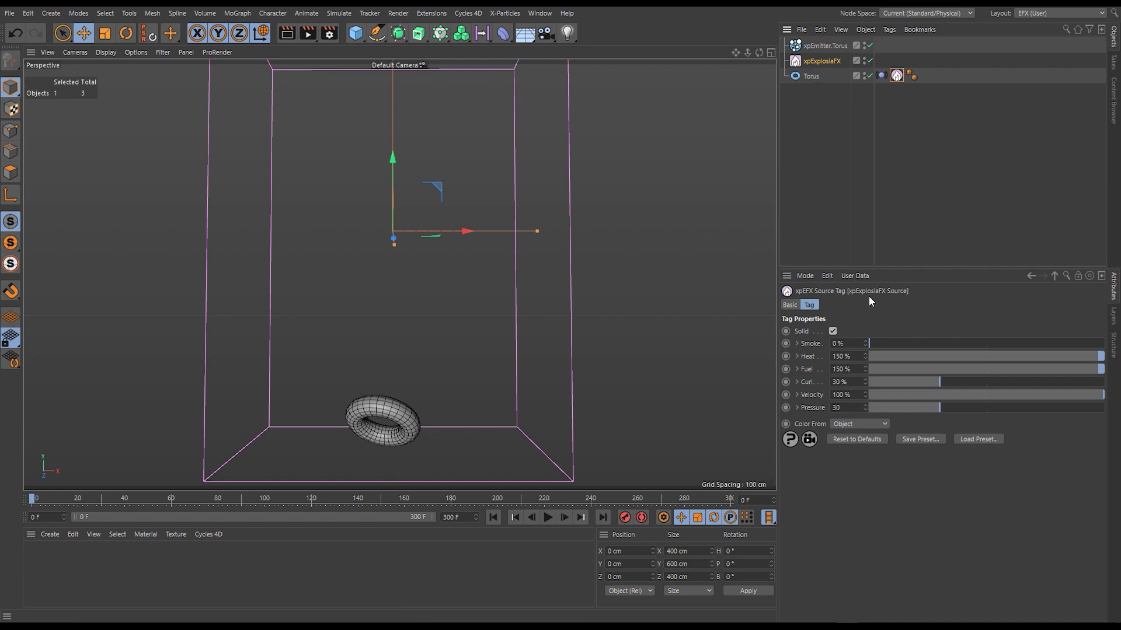
{"action": "left_click", "coordinate": [856, 424]}
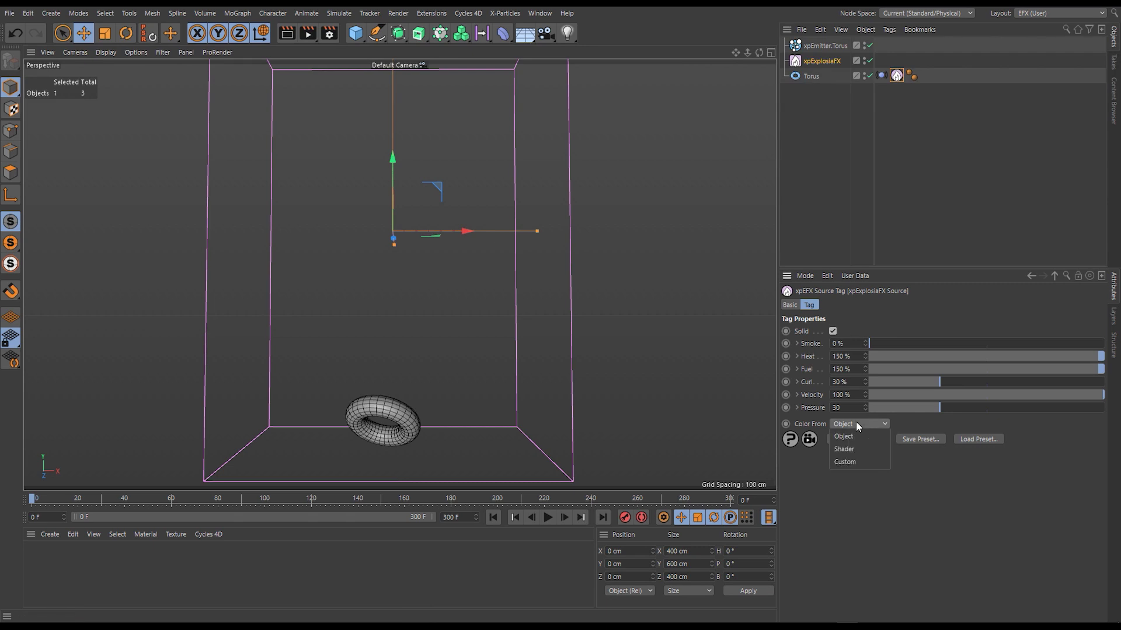
Set the Torus object's Display Color to Automatic and its color to fully saturated red.
{"action": "left_click", "coordinate": [810, 75]}
{"action": "left_click", "coordinate": [810, 75]}
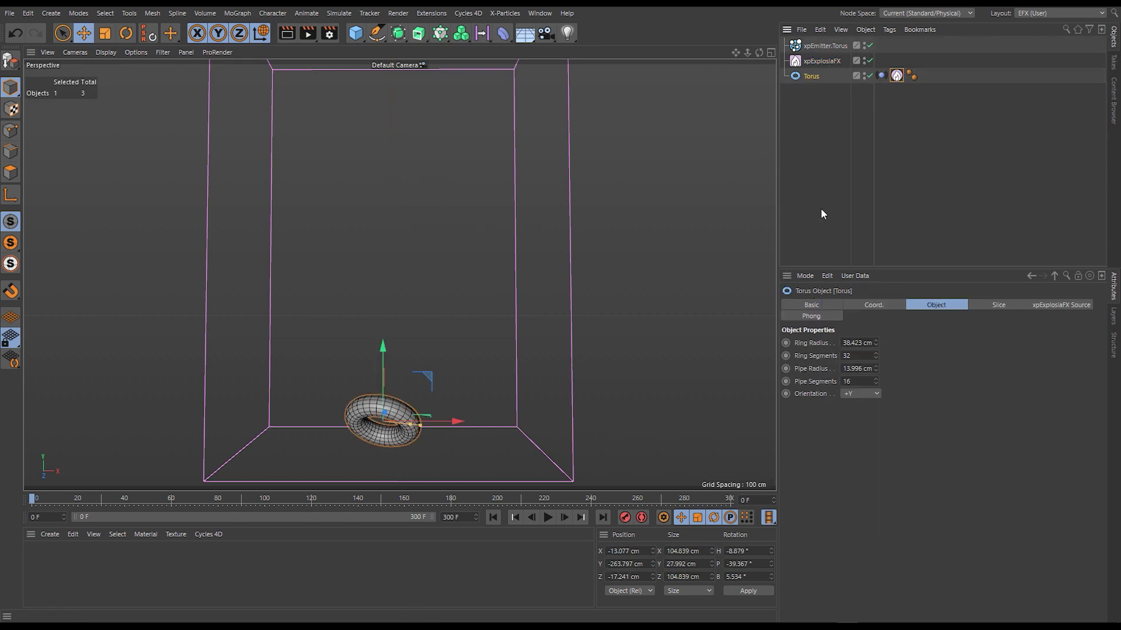
{"action": "left_click", "coordinate": [808, 306]}
{"action": "left_click", "coordinate": [892, 413]}
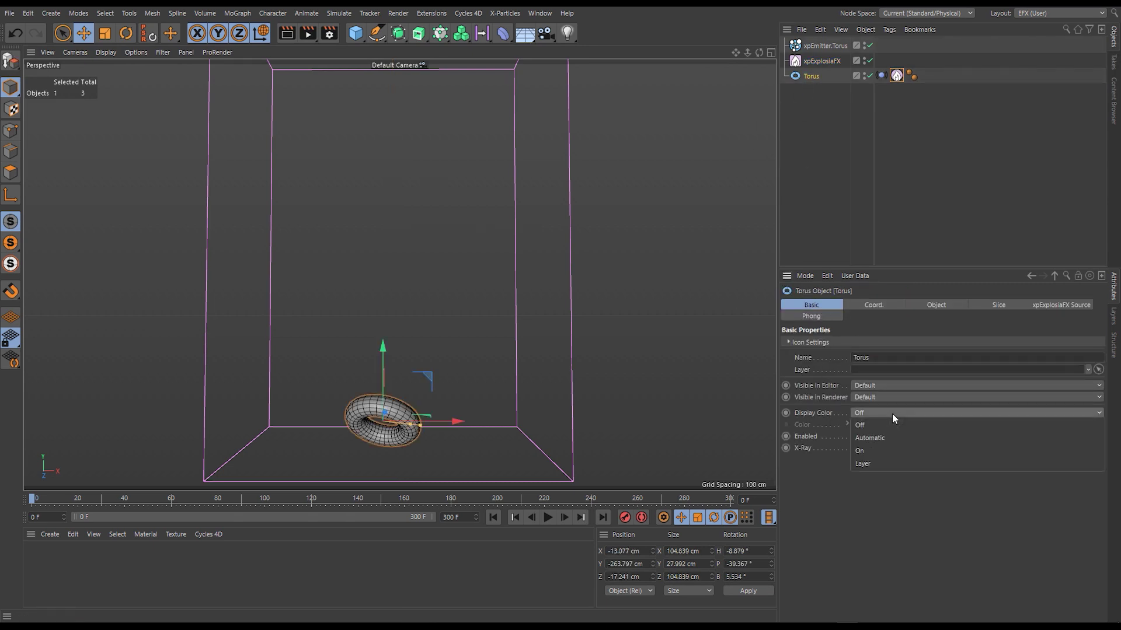
{"action": "left_click", "coordinate": [892, 435]}
{"action": "left_click", "coordinate": [864, 425]}
{"action": "left_click_drag", "start_coordinate": [892, 434], "coordinate": [923, 436]}
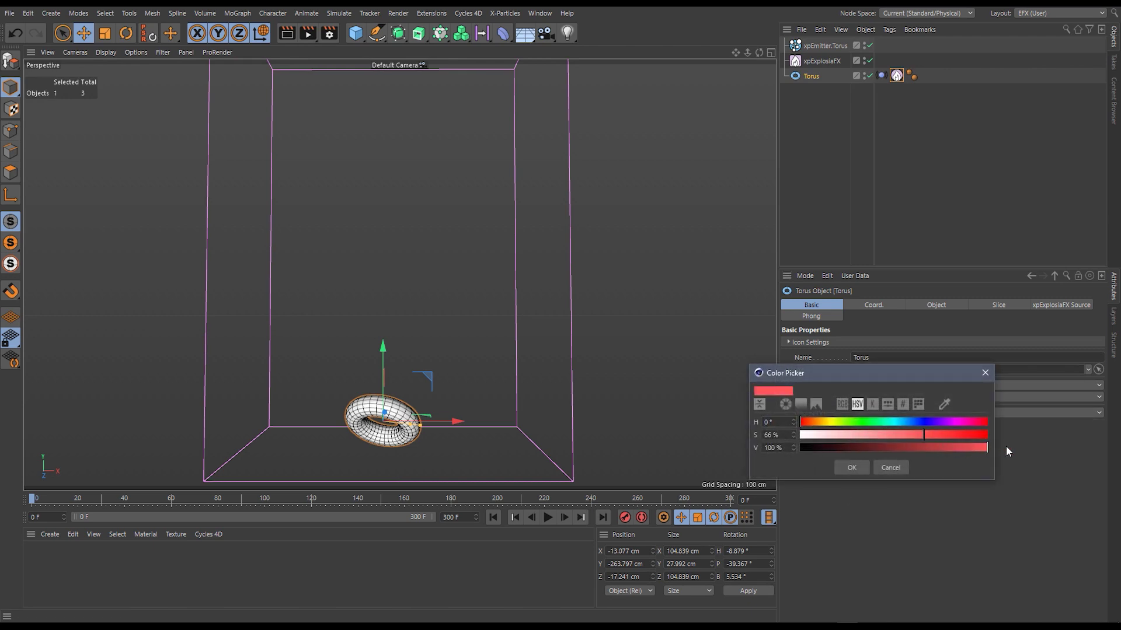
{"action": "left_click_drag", "start_coordinate": [1006, 450], "coordinate": [948, 457]}
{"action": "left_click", "coordinate": [846, 470]}
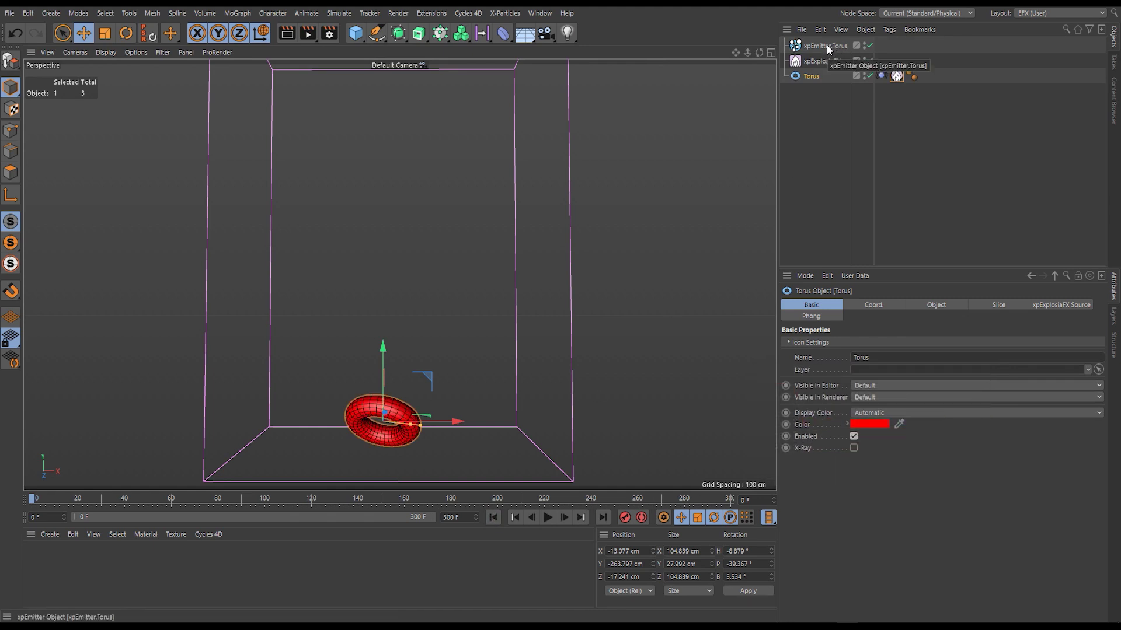
Set xpExplosiaFX's advection Color to 100 % and play the simulation, pausing it once the smoke has risen.
{"action": "left_click", "coordinate": [819, 62]}
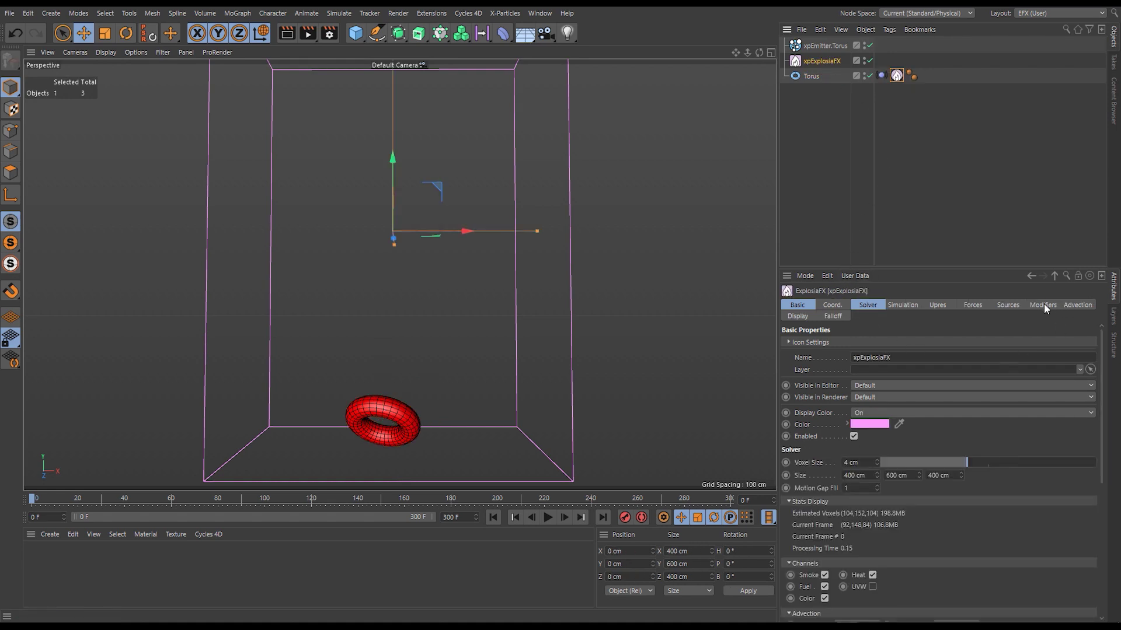
{"action": "left_click", "coordinate": [1077, 305]}
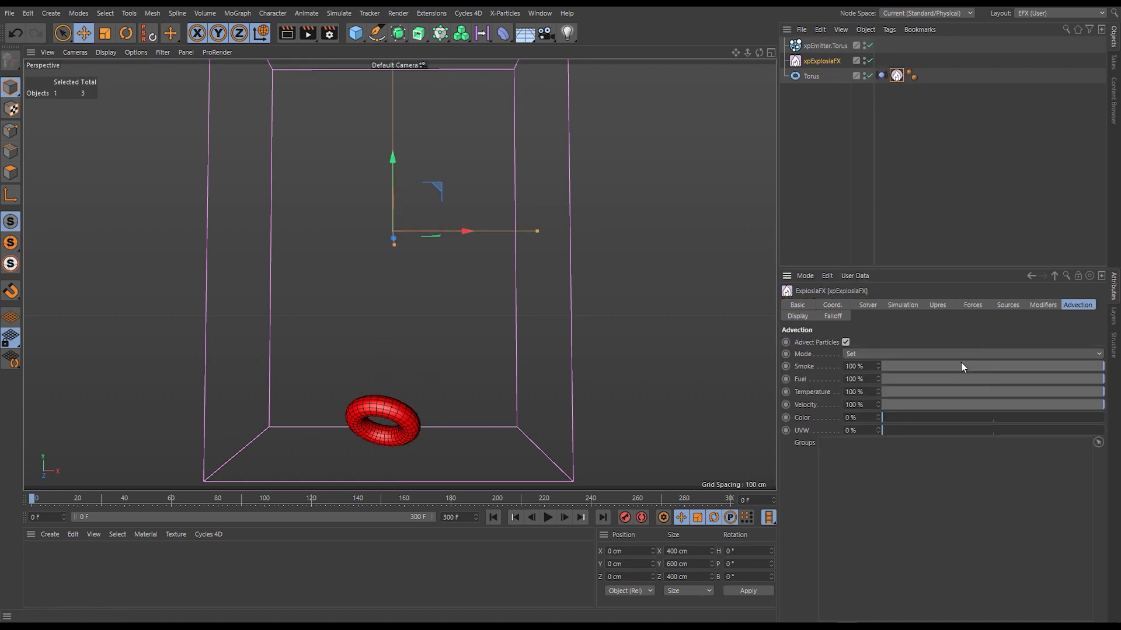
{"action": "left_click_drag", "start_coordinate": [889, 418], "coordinate": [1105, 417]}
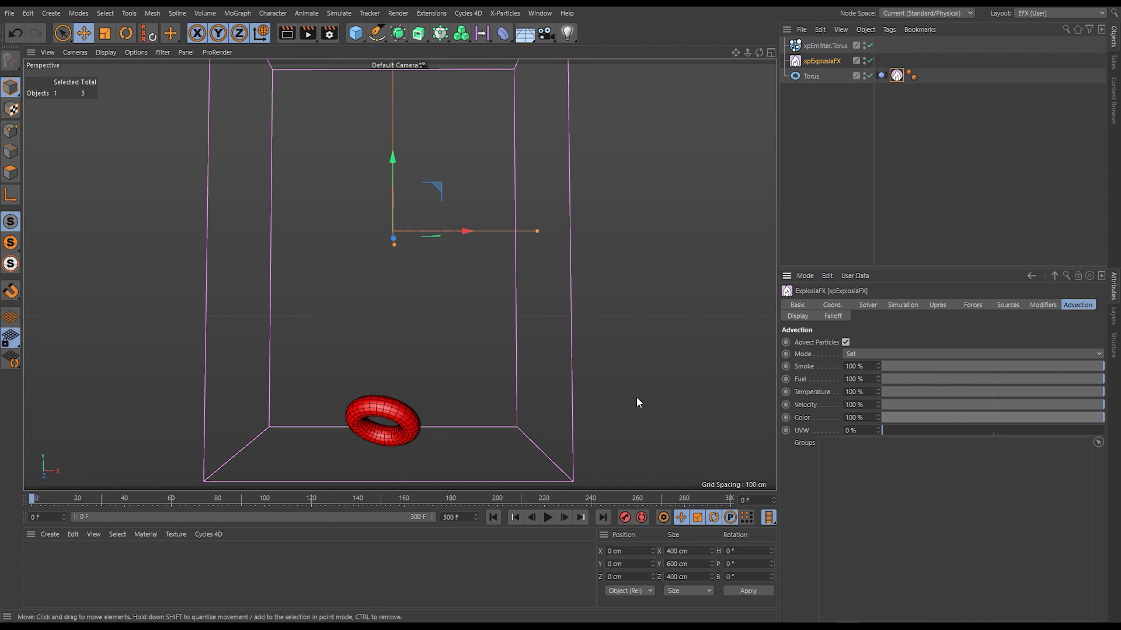
{"action": "left_click", "coordinate": [548, 517]}
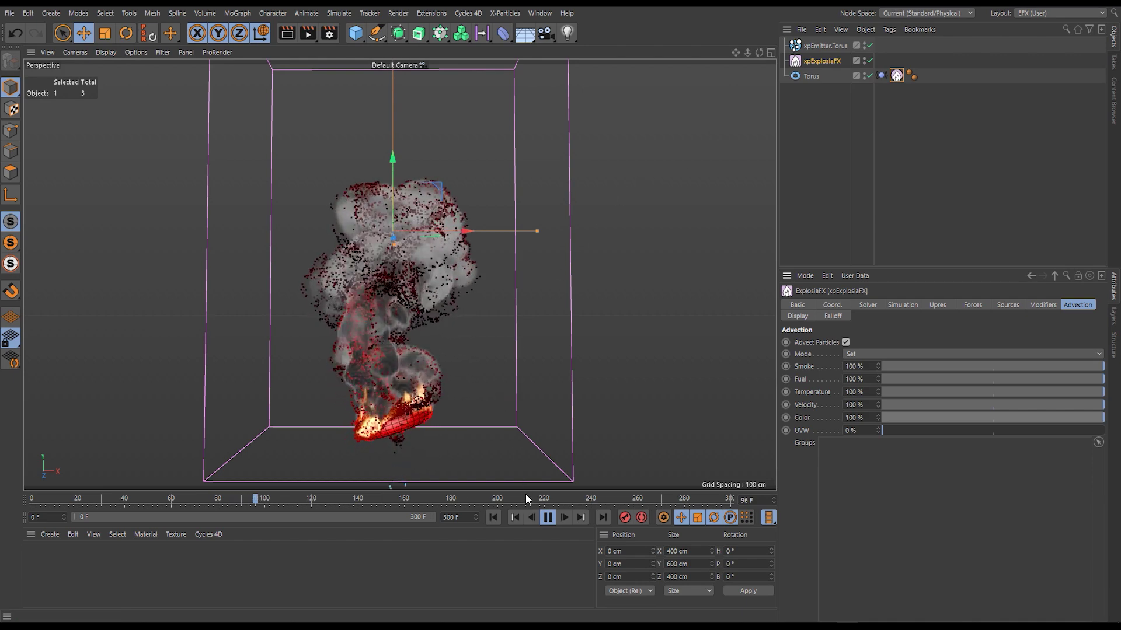
{"action": "left_click", "coordinate": [549, 519]}
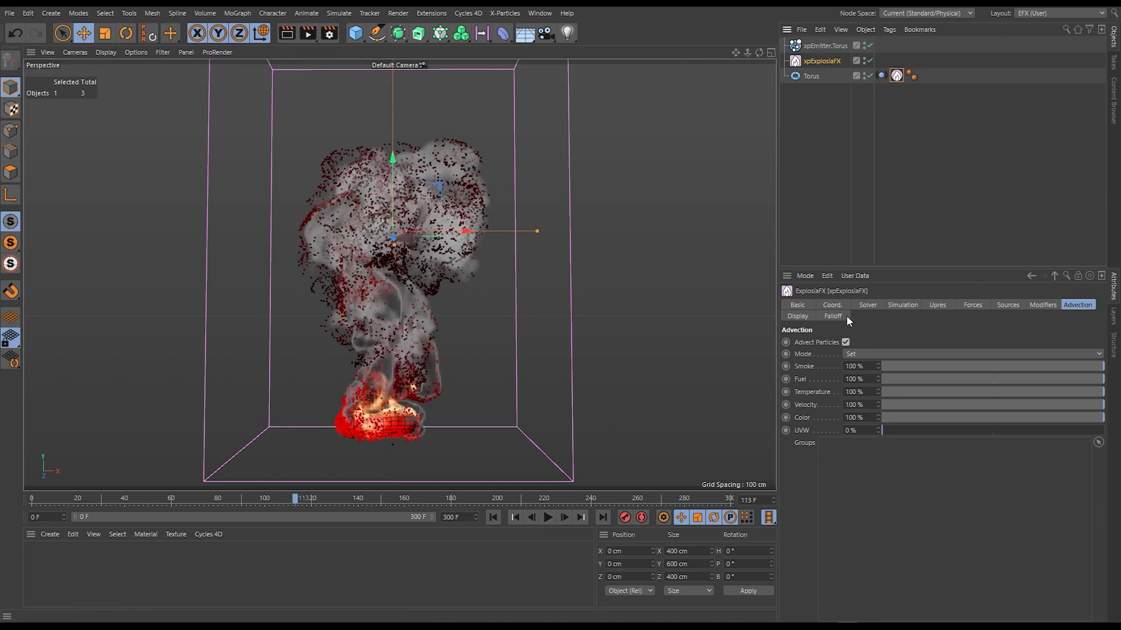
Switch the xpExplosiaFX viewport display from Fuel + Smoke to Color.
{"action": "left_click", "coordinate": [798, 316]}
{"action": "left_click", "coordinate": [847, 343]}
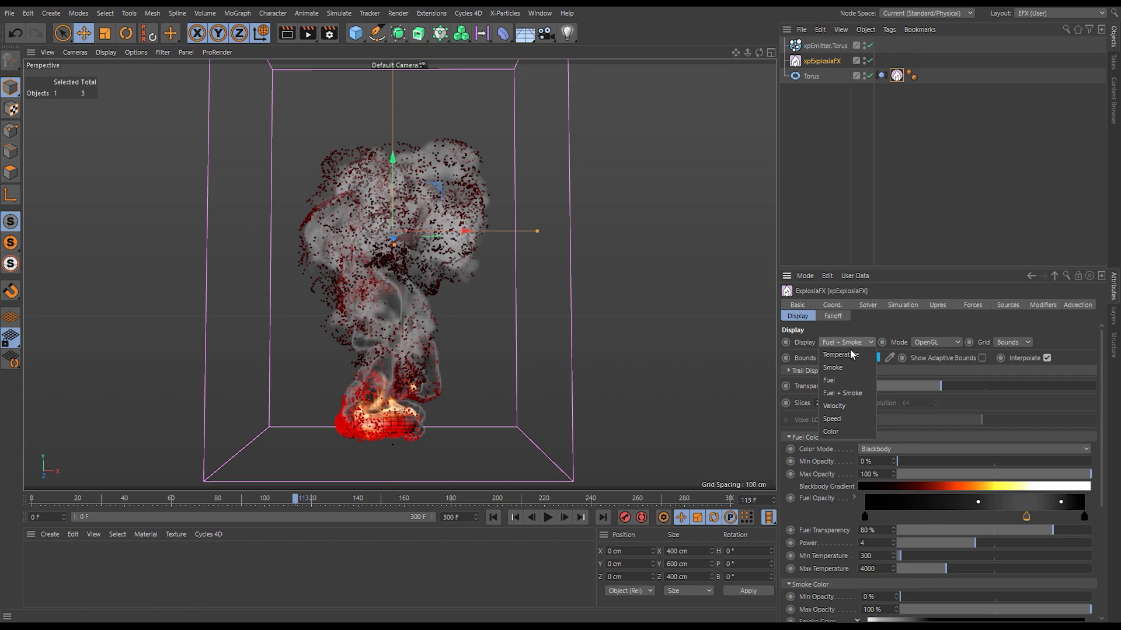
{"action": "left_click", "coordinate": [849, 430]}
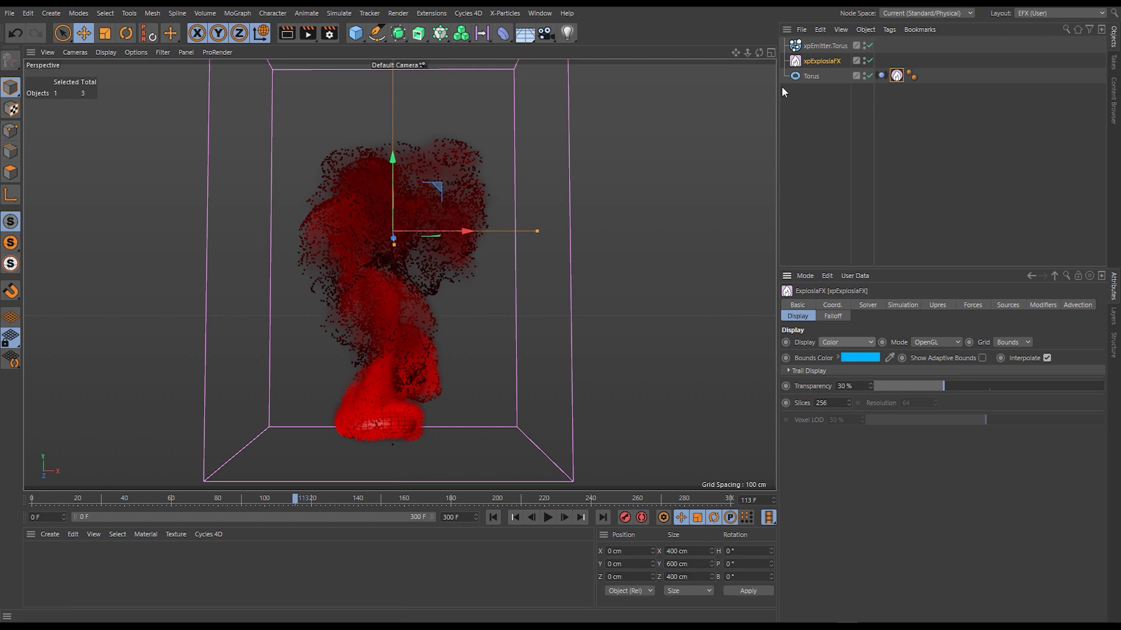
Turn the Torus object's Display Color off.
{"action": "left_click", "coordinate": [896, 76]}
{"action": "left_click", "coordinate": [815, 77]}
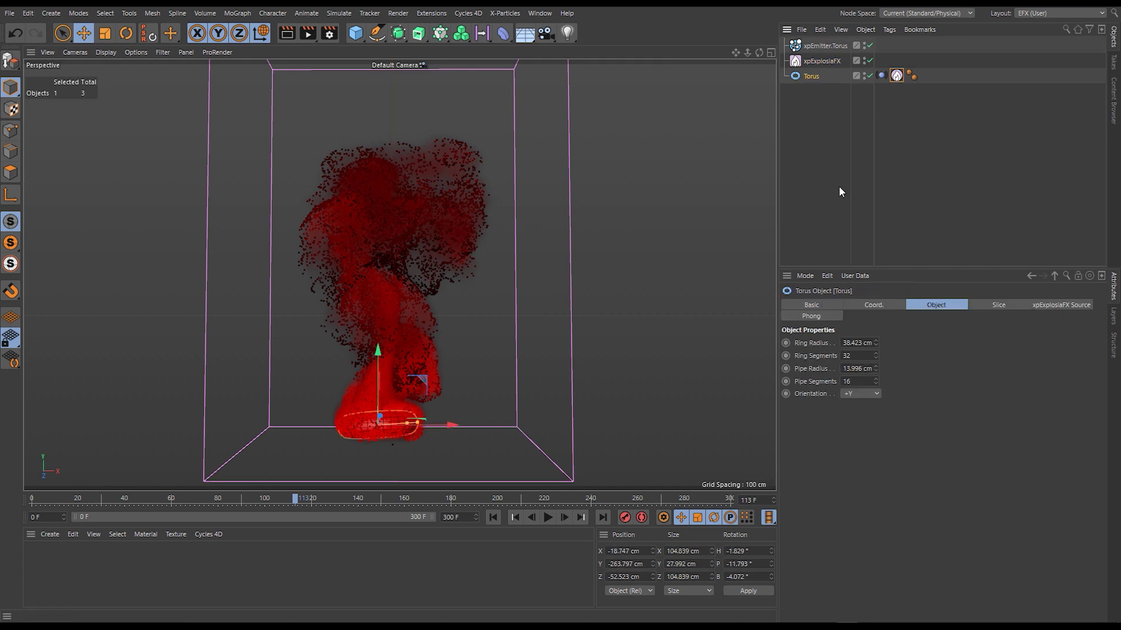
{"action": "left_click", "coordinate": [811, 305]}
{"action": "left_click", "coordinate": [880, 412]}
{"action": "left_click", "coordinate": [881, 422]}
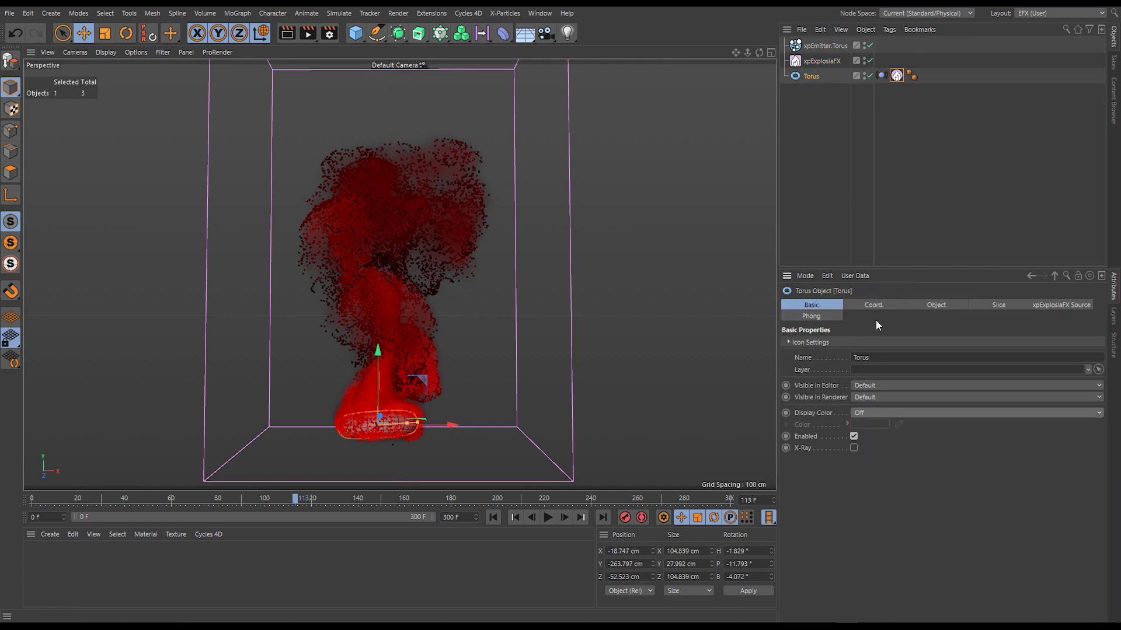
Set Color From to Shader in the Torus's xpExplosiaFX Source tag and load a Noise shader as its texture.
{"action": "left_click", "coordinate": [905, 114]}
{"action": "left_click", "coordinate": [896, 76]}
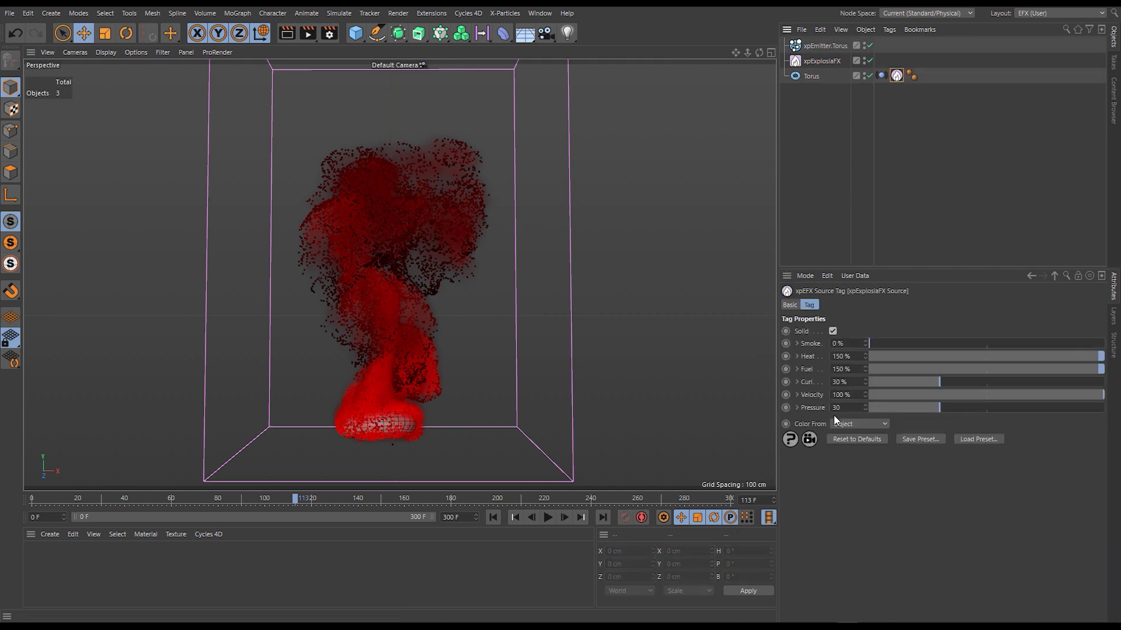
{"action": "left_click", "coordinate": [875, 430]}
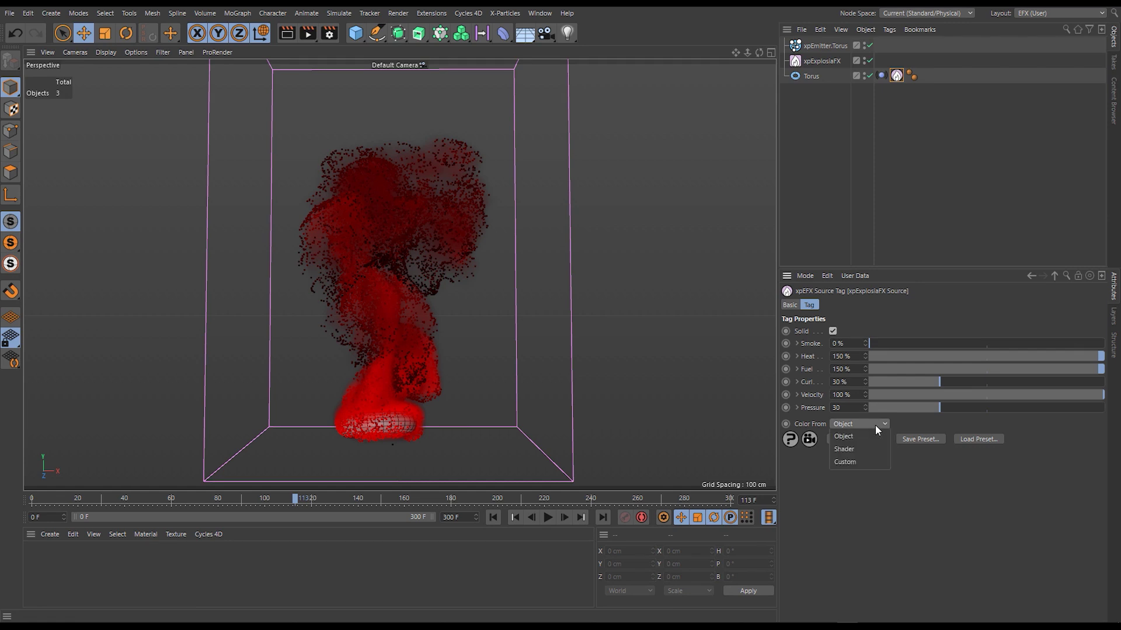
{"action": "left_click", "coordinate": [856, 448]}
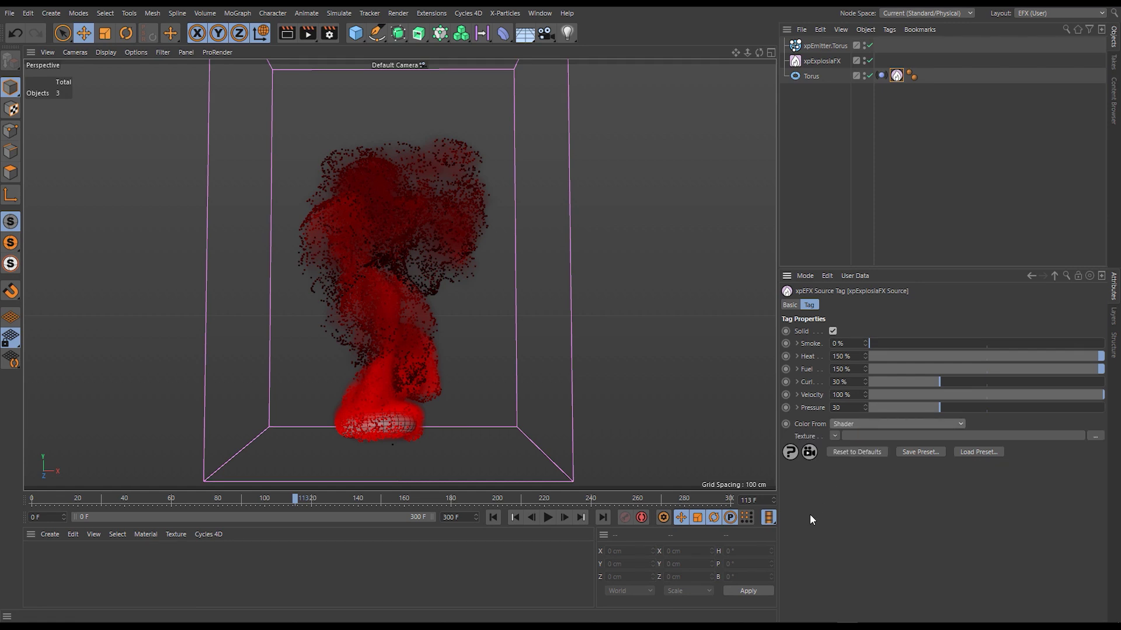
{"action": "left_click", "coordinate": [834, 437]}
{"action": "left_click", "coordinate": [849, 260]}
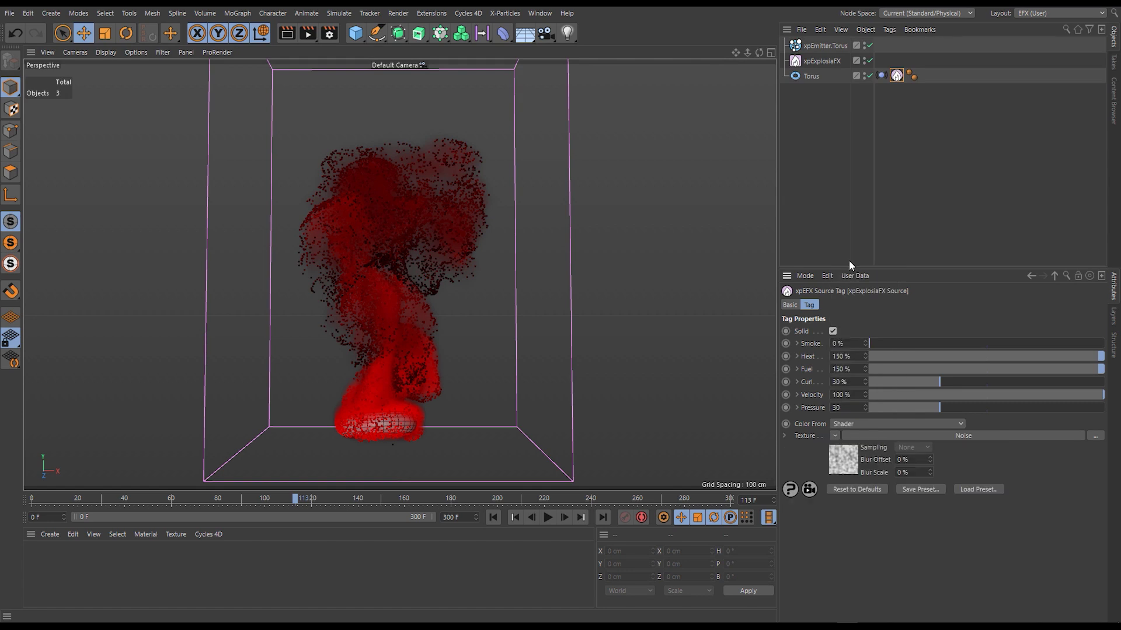
Sharpen the Noise shader's contrast by raising its Low Clip to 45 % and lowering its High Clip.
{"action": "left_click", "coordinate": [833, 464]}
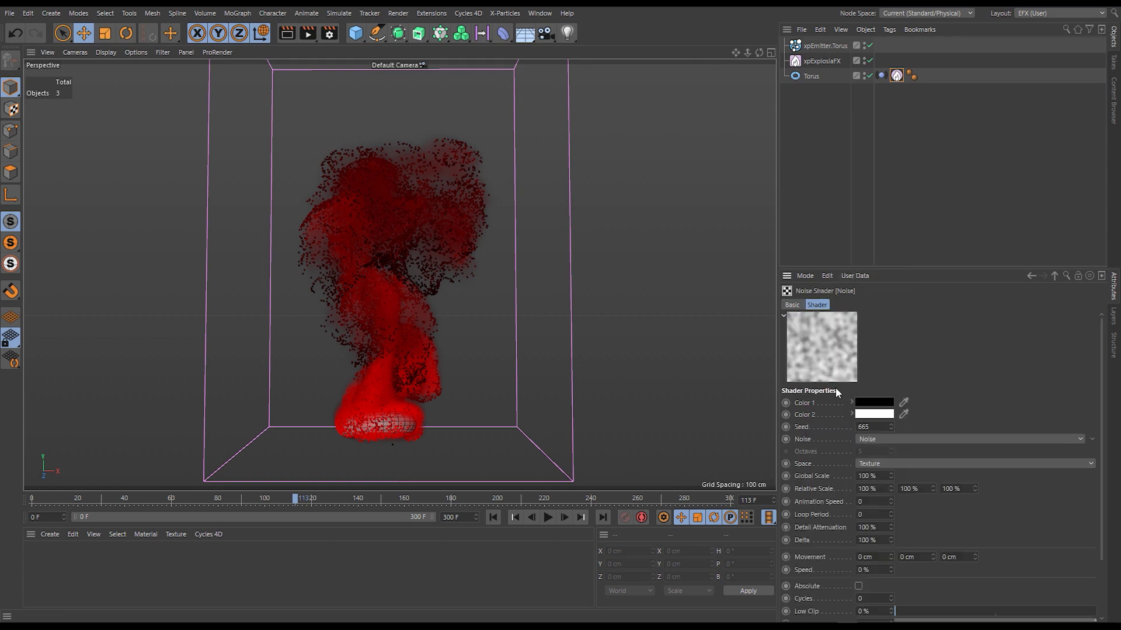
{"action": "scroll", "coordinate": [914, 517], "scroll_direction": "down", "scroll_amount": 2}
{"action": "left_click_drag", "start_coordinate": [895, 564], "coordinate": [1009, 576]}
{"action": "scroll", "coordinate": [992, 519], "scroll_direction": "up", "scroll_amount": 1}
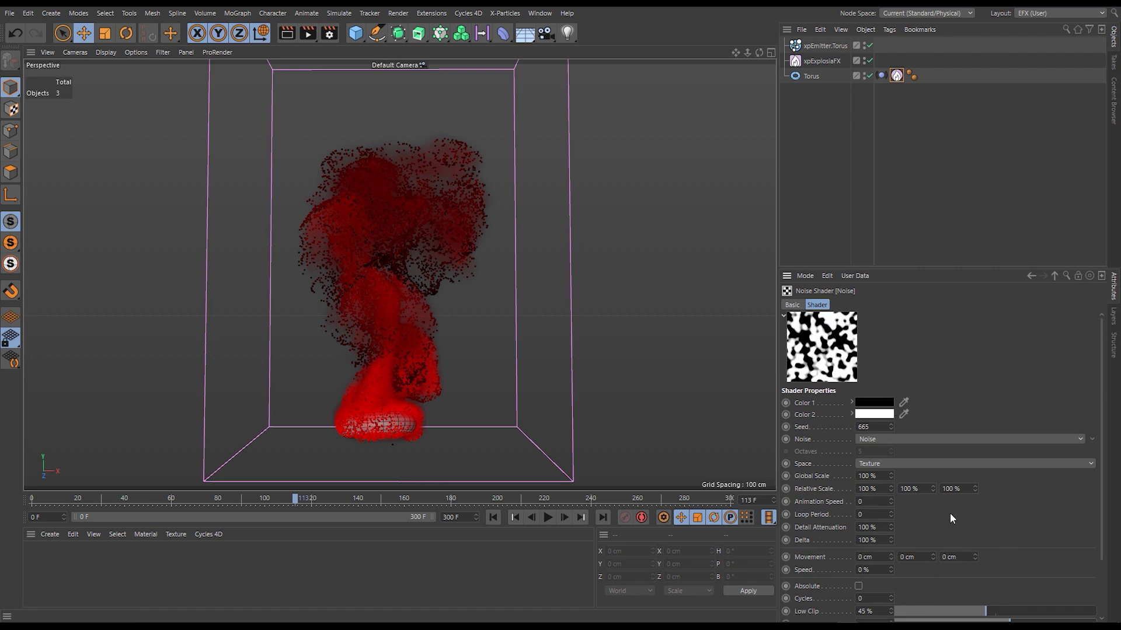
Set the Noise shader's Color 1 to yellow with hue 55°, saturation 100 % and value 100 %.
{"action": "left_click", "coordinate": [878, 402]}
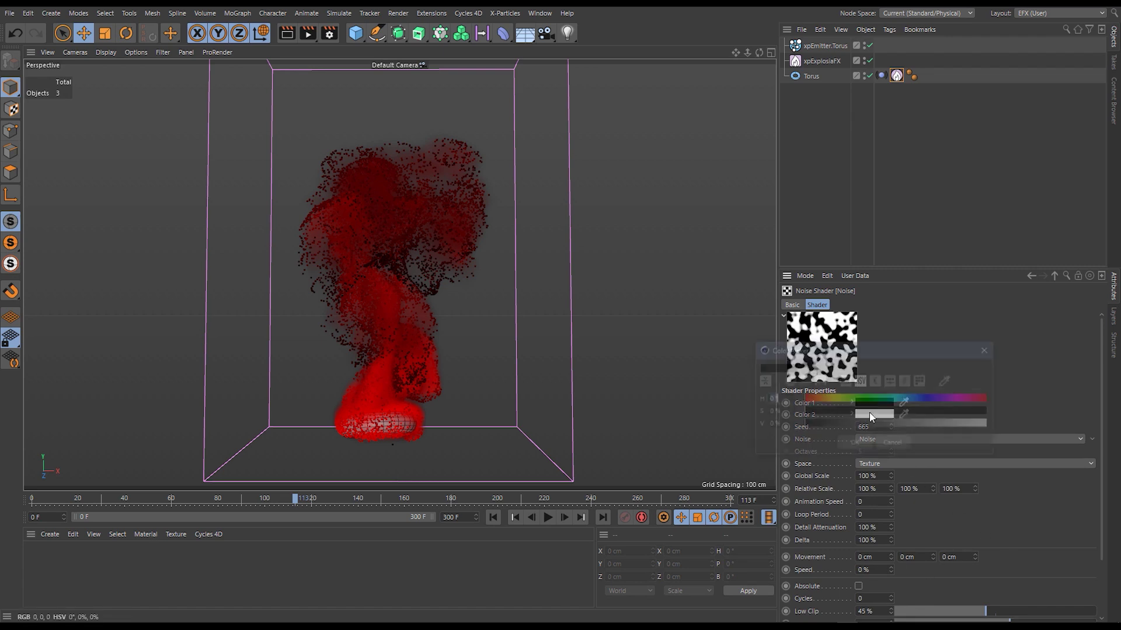
{"action": "left_click_drag", "start_coordinate": [881, 411], "coordinate": [991, 412]}
{"action": "left_click_drag", "start_coordinate": [990, 425], "coordinate": [1003, 425]}
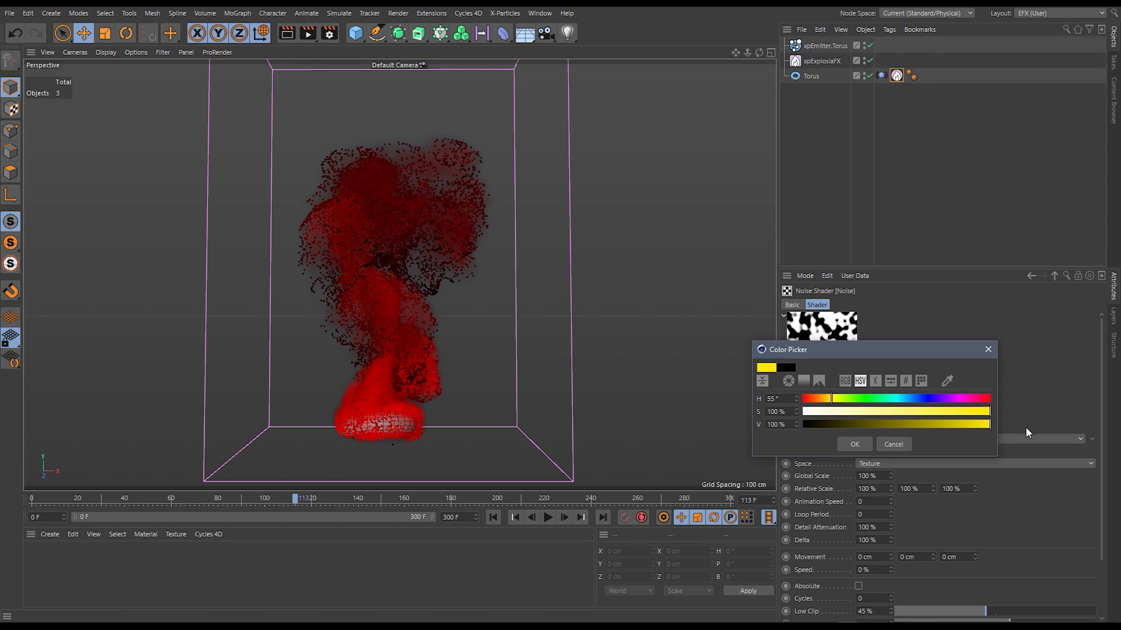
{"action": "left_click", "coordinate": [854, 444]}
Set the Noise shader's Color 2 to blue with hue 233°, saturation 100 % and value 100 %.
{"action": "left_click", "coordinate": [873, 414]}
{"action": "left_click", "coordinate": [924, 411]}
{"action": "left_click_drag", "start_coordinate": [903, 423], "coordinate": [944, 425]}
{"action": "left_click", "coordinate": [926, 411]}
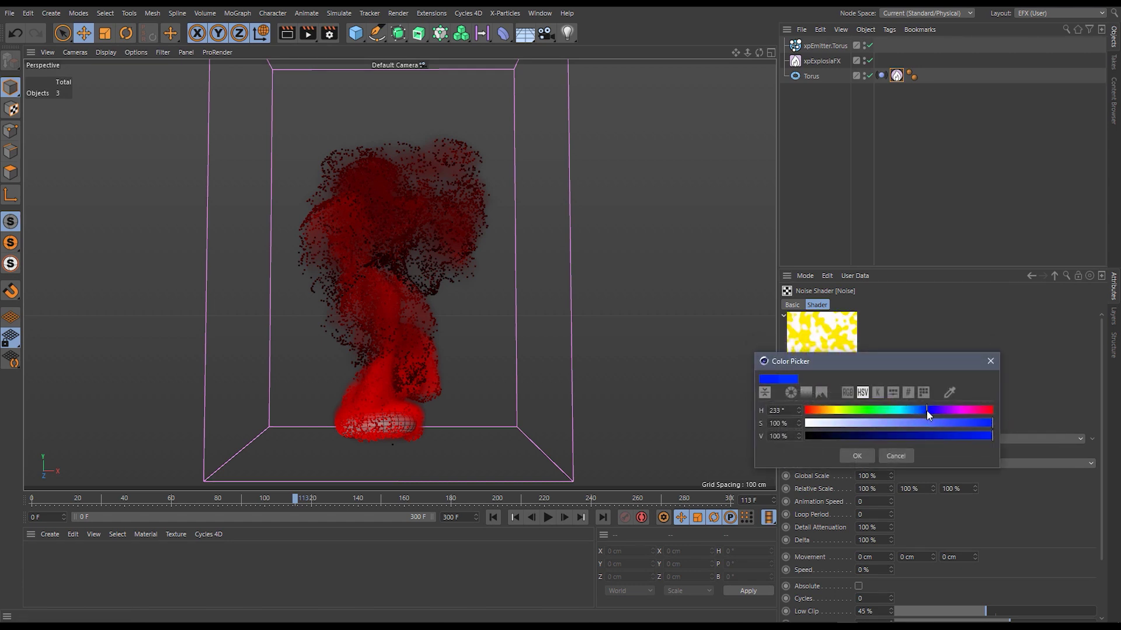
{"action": "left_click", "coordinate": [856, 456]}
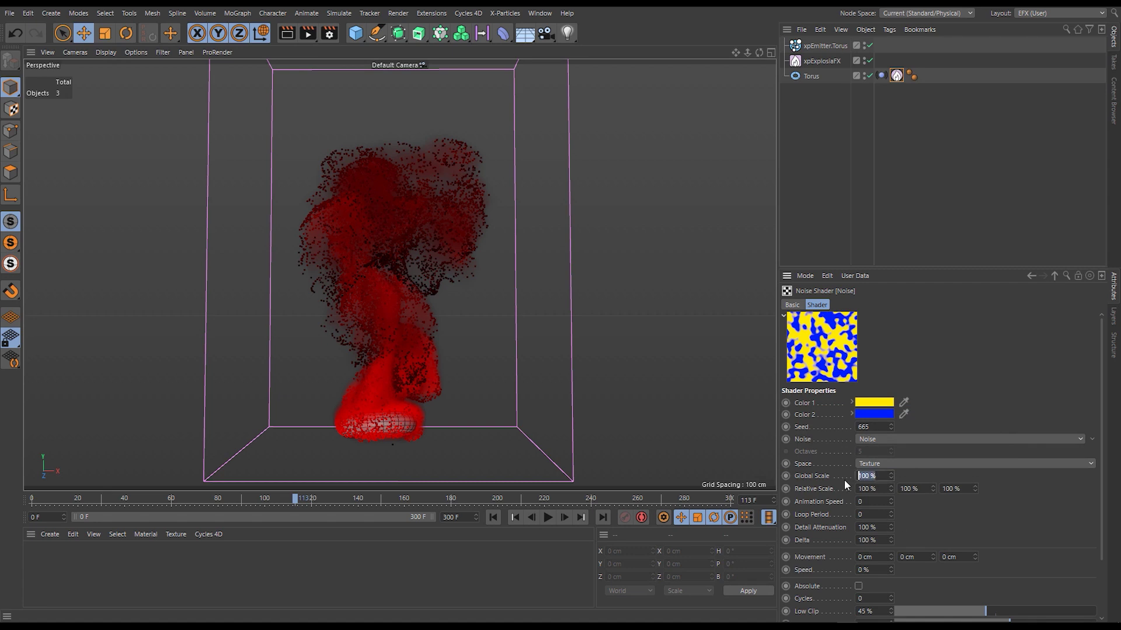
Try a Global Scale of 200 % on the Noise shader and return it to 100 %.
{"action": "type", "text": "200"}
{"action": "key", "text": "Return"}
{"action": "type", "text": "10"}
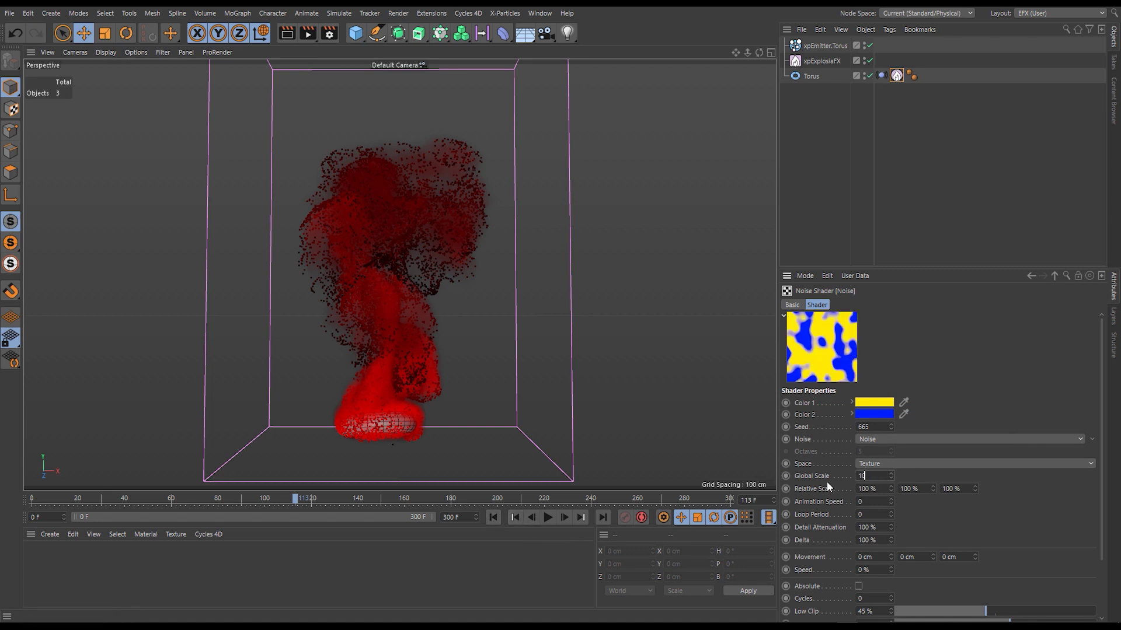
{"action": "type", "text": "0"}
{"action": "key", "text": "Return"}
Play the simulation from the first frame to check the noise-colored smoke and pause it.
{"action": "left_click", "coordinate": [514, 517]}
{"action": "left_click", "coordinate": [547, 517]}
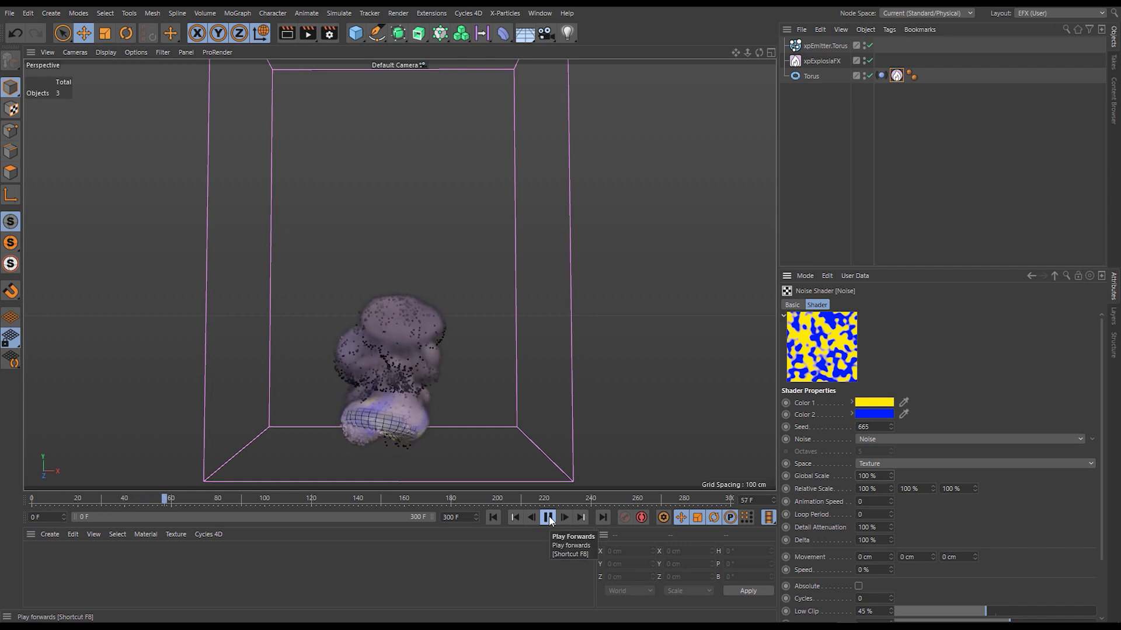
{"action": "left_click", "coordinate": [549, 518]}
Set the Noise shader's Global Scale to 800 % and its Low Clip to 49 %.
{"action": "type", "text": "800"}
{"action": "key", "text": "Return"}
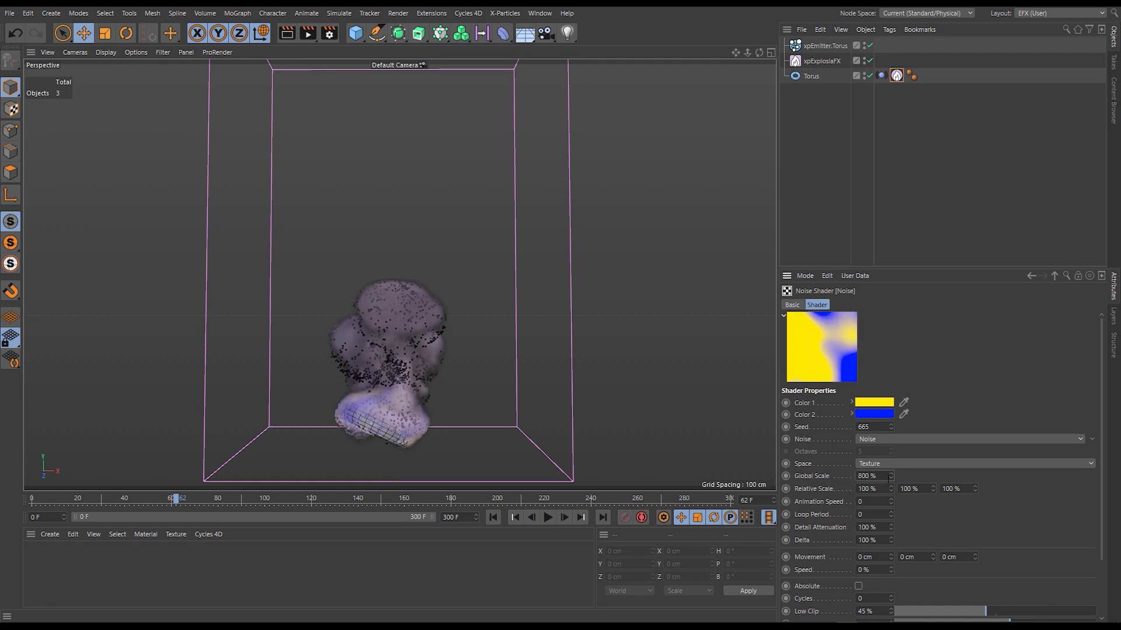
{"action": "left_click_drag", "start_coordinate": [998, 615], "coordinate": [999, 618]}
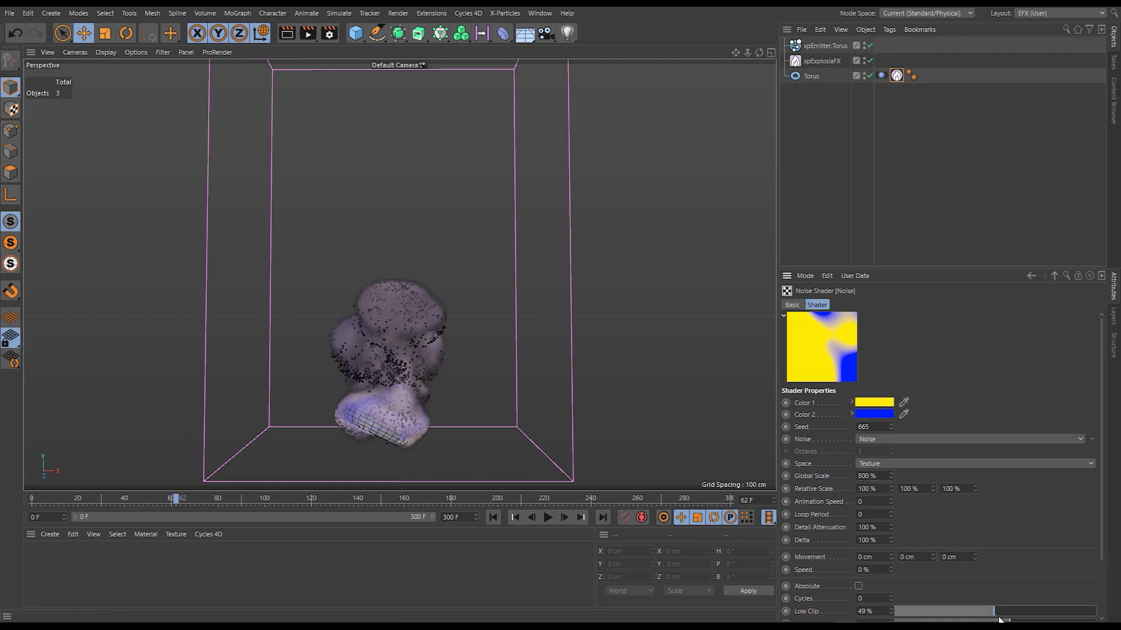
Replay the simulation from the start with the larger noise pattern, pausing it once the smoke has risen high.
{"action": "left_click", "coordinate": [495, 517]}
{"action": "left_click", "coordinate": [548, 518]}
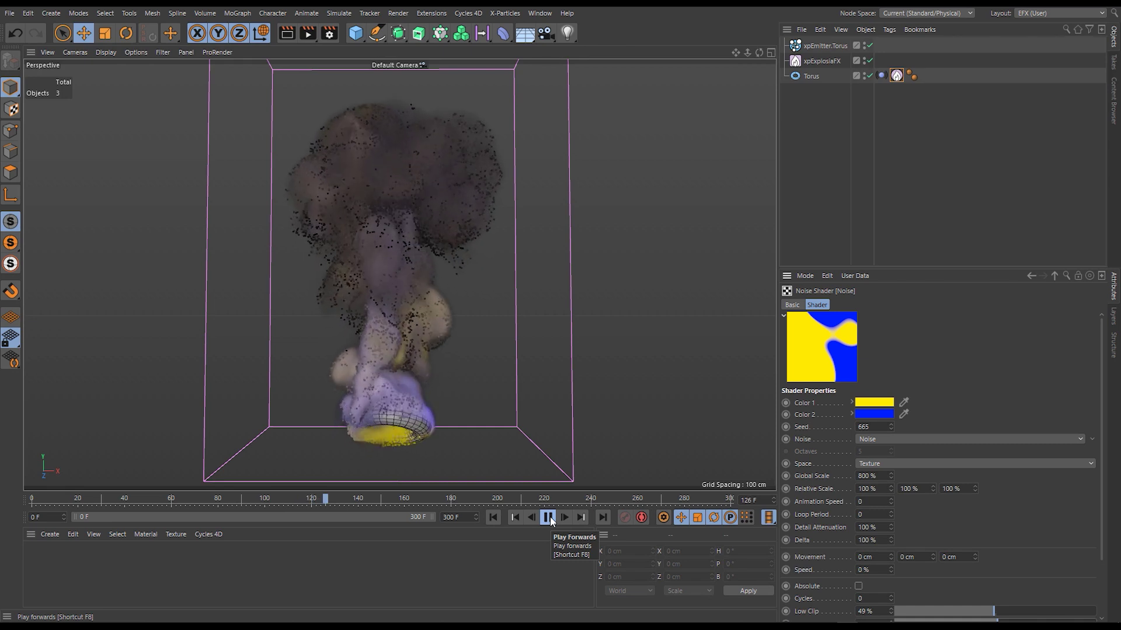
{"action": "left_click", "coordinate": [548, 517]}
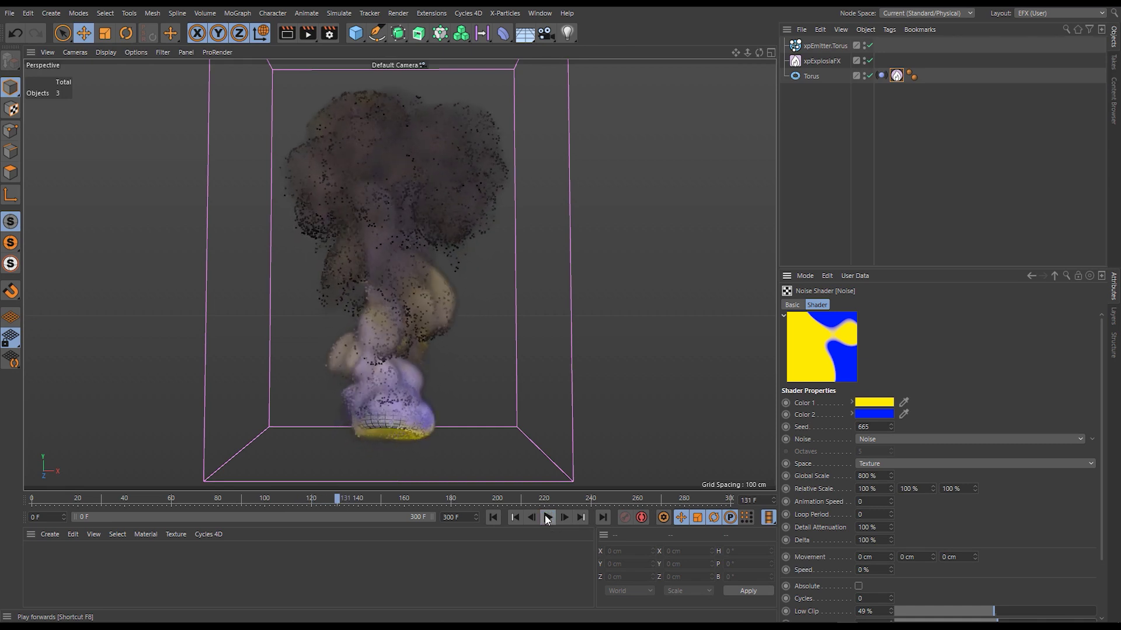
Rewind the simulation to the first frame and set the xpExplosiaFX Source tag's Color From back to Object.
{"action": "key", "text": "shift+f"}
{"action": "left_click", "coordinate": [1054, 276]}
{"action": "left_click", "coordinate": [842, 426]}
{"action": "left_click", "coordinate": [846, 442]}
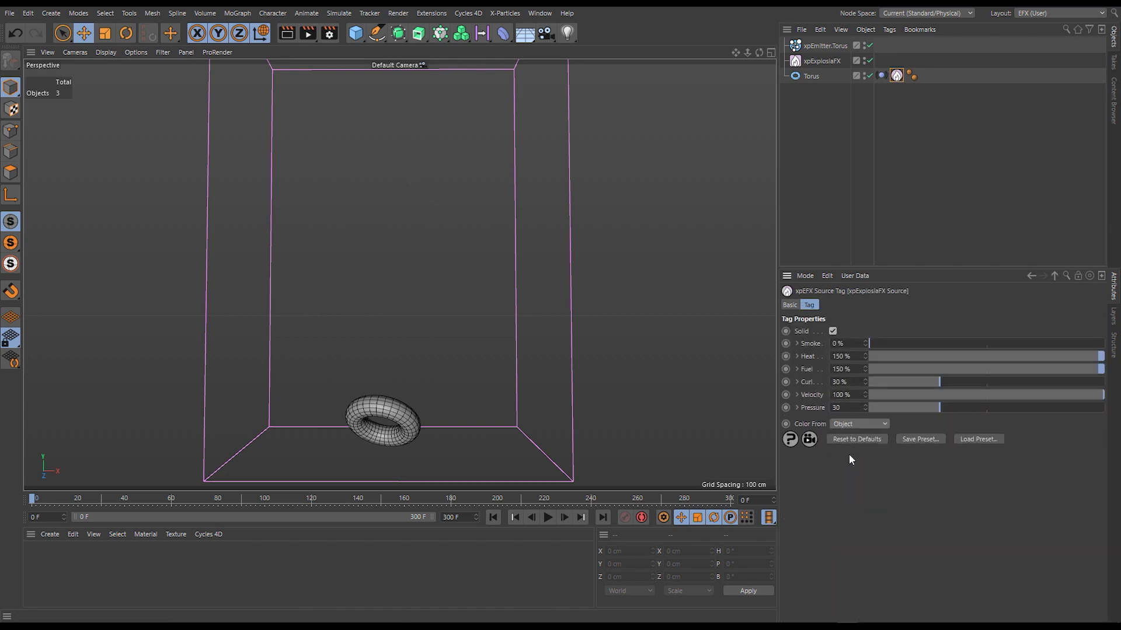
Set xpExplosiaFX's advection Color to 0 % and turn off the Color channel in its solver.
{"action": "left_click", "coordinate": [825, 61]}
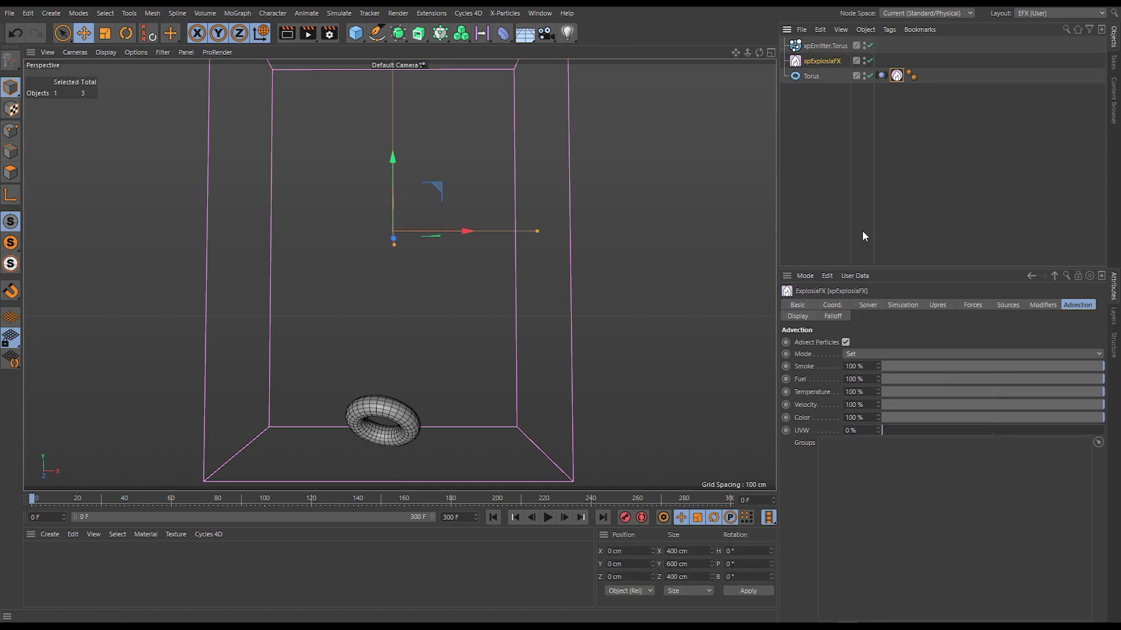
{"action": "left_click_drag", "start_coordinate": [1089, 419], "coordinate": [752, 421]}
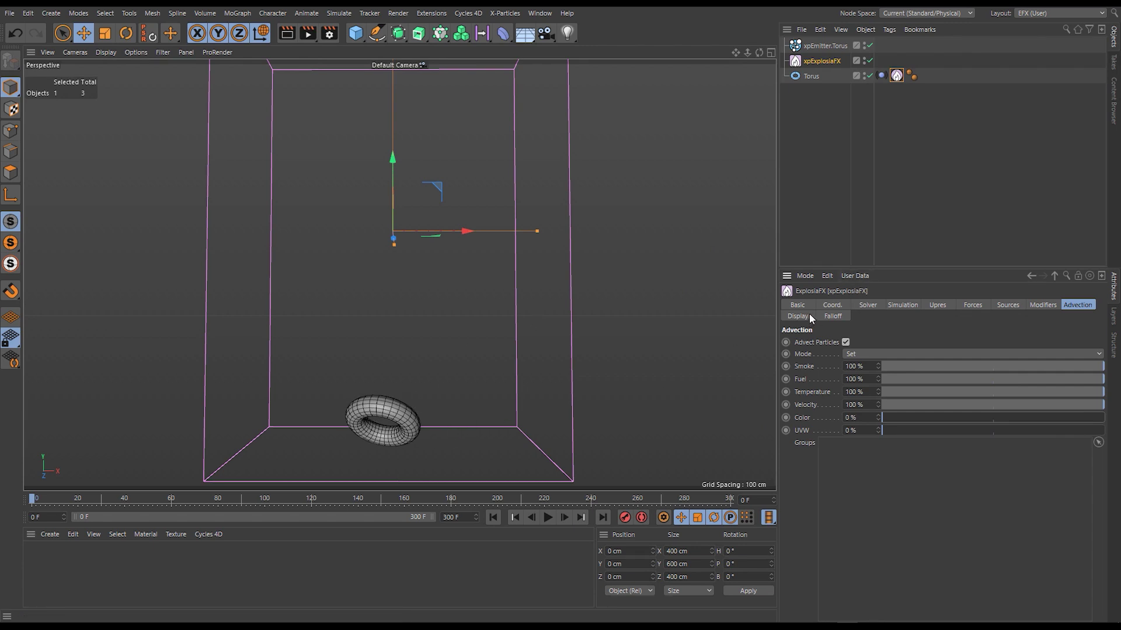
{"action": "left_click", "coordinate": [866, 306]}
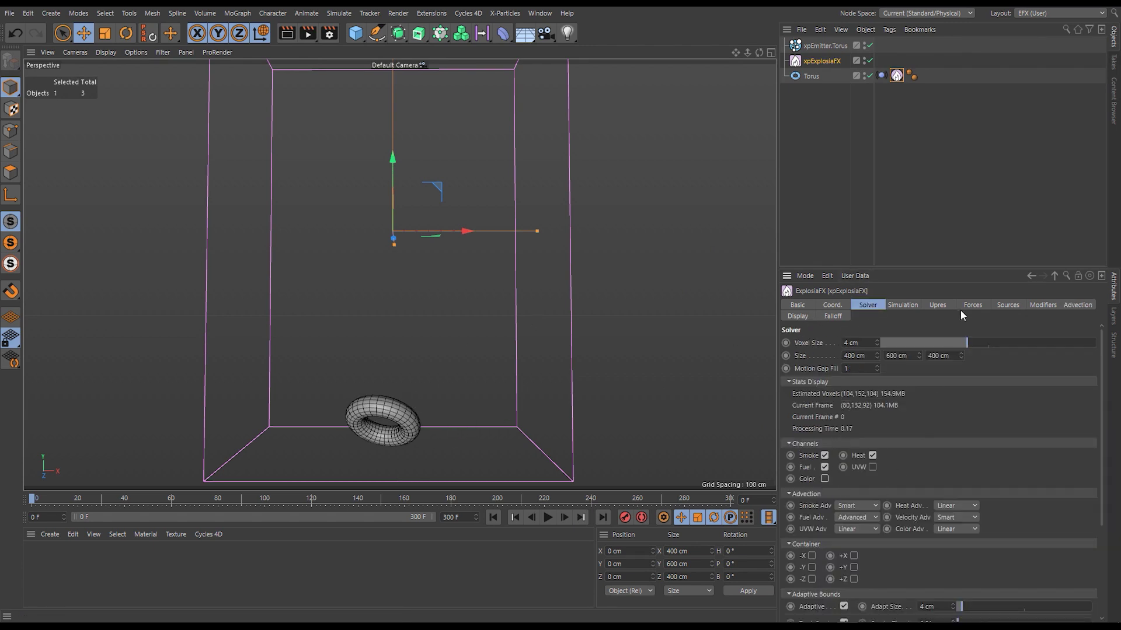
Play the simulation to examine how the particles are advected in Set mode and pause it.
{"action": "left_click", "coordinate": [1082, 304]}
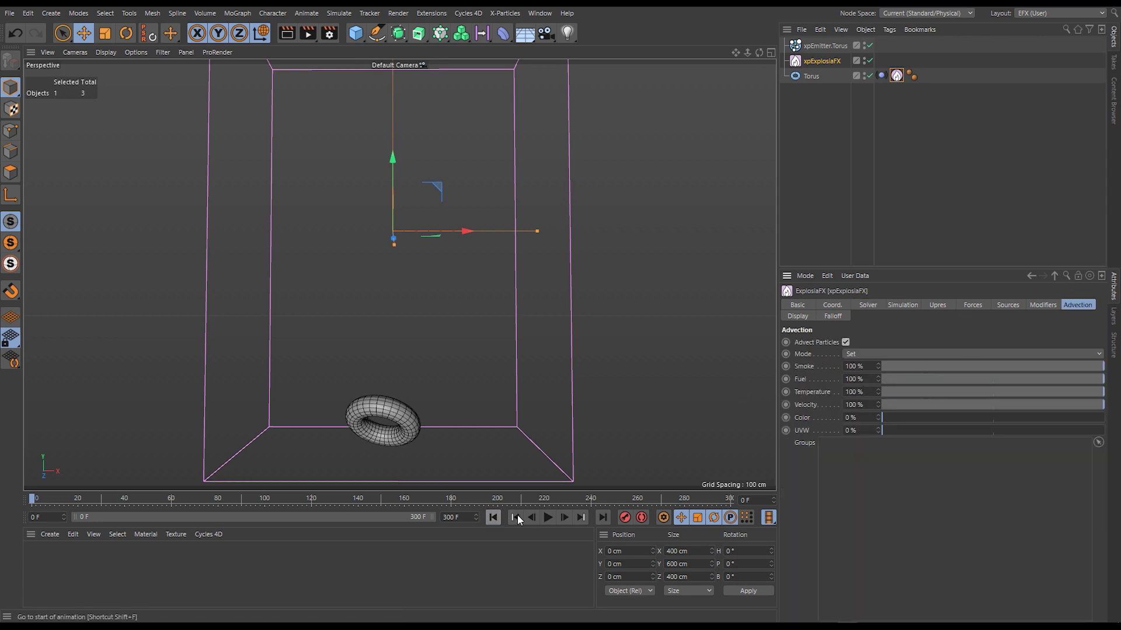
{"action": "left_click", "coordinate": [548, 518]}
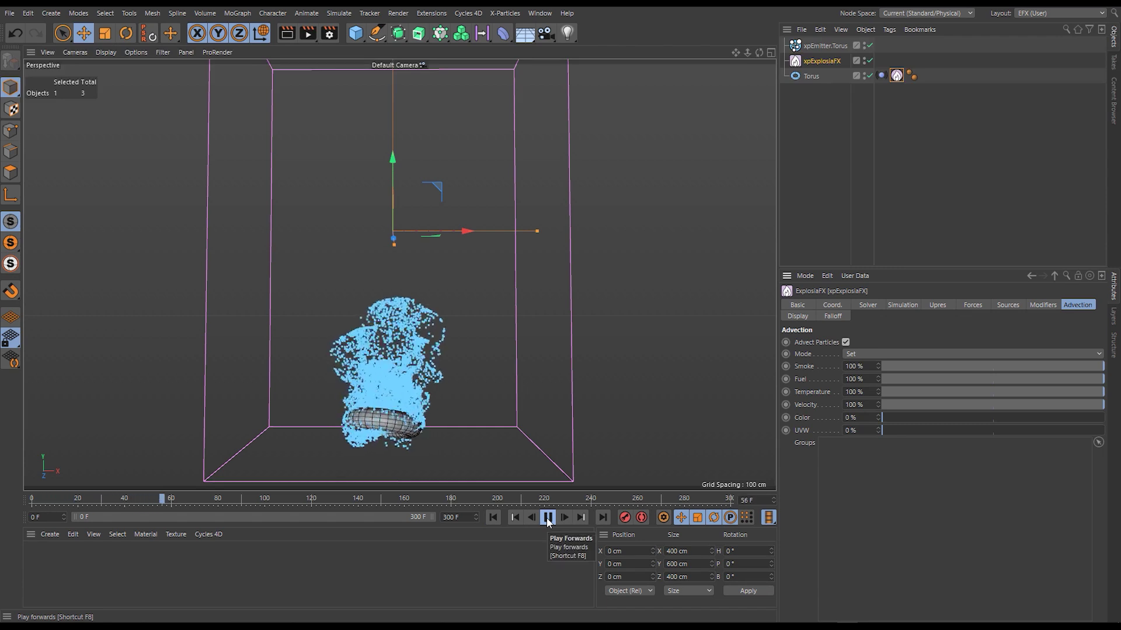
{"action": "left_click", "coordinate": [547, 518]}
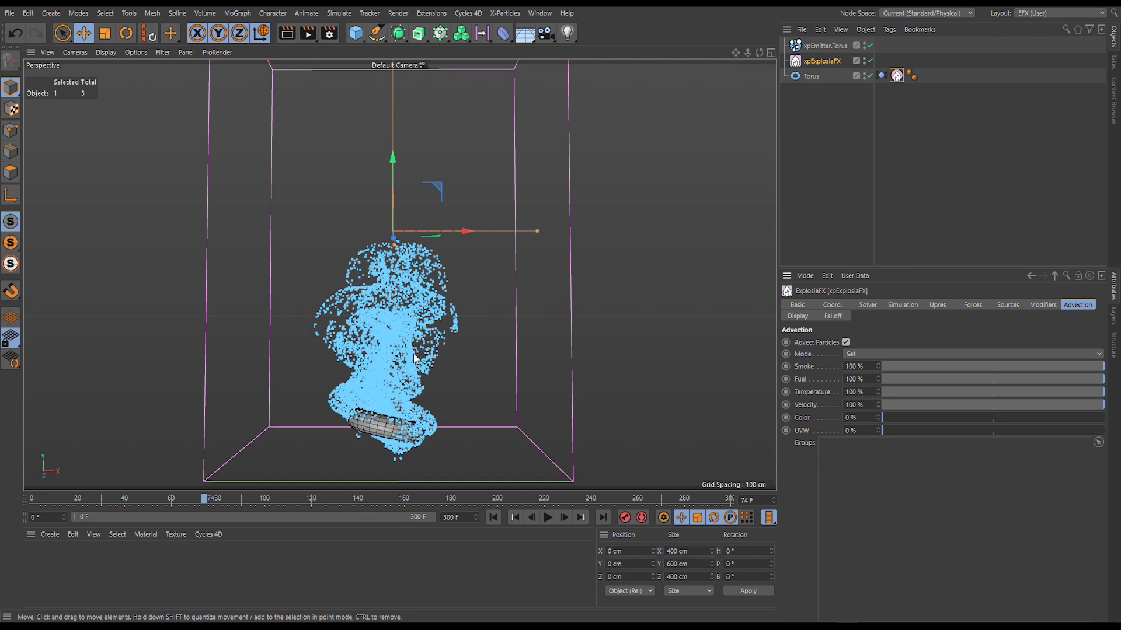
Try the Add advection mode on xpExplosiaFX, replaying the simulation at full Velocity and again with Velocity at 4.3 %.
{"action": "left_click", "coordinate": [866, 353]}
{"action": "left_click", "coordinate": [896, 377]}
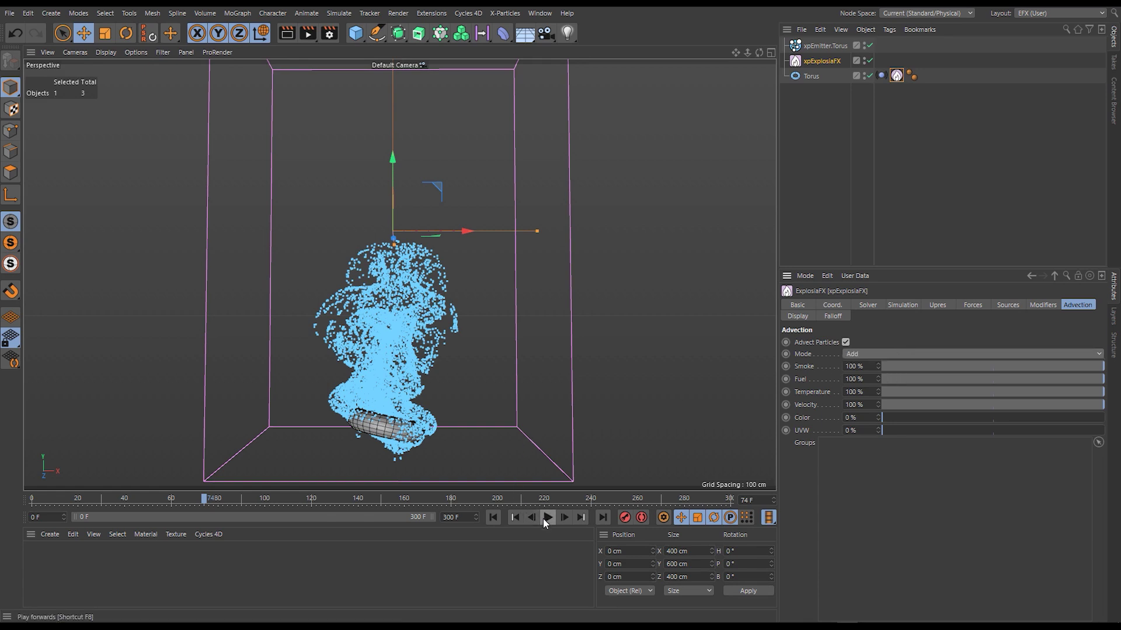
{"action": "left_click", "coordinate": [494, 517]}
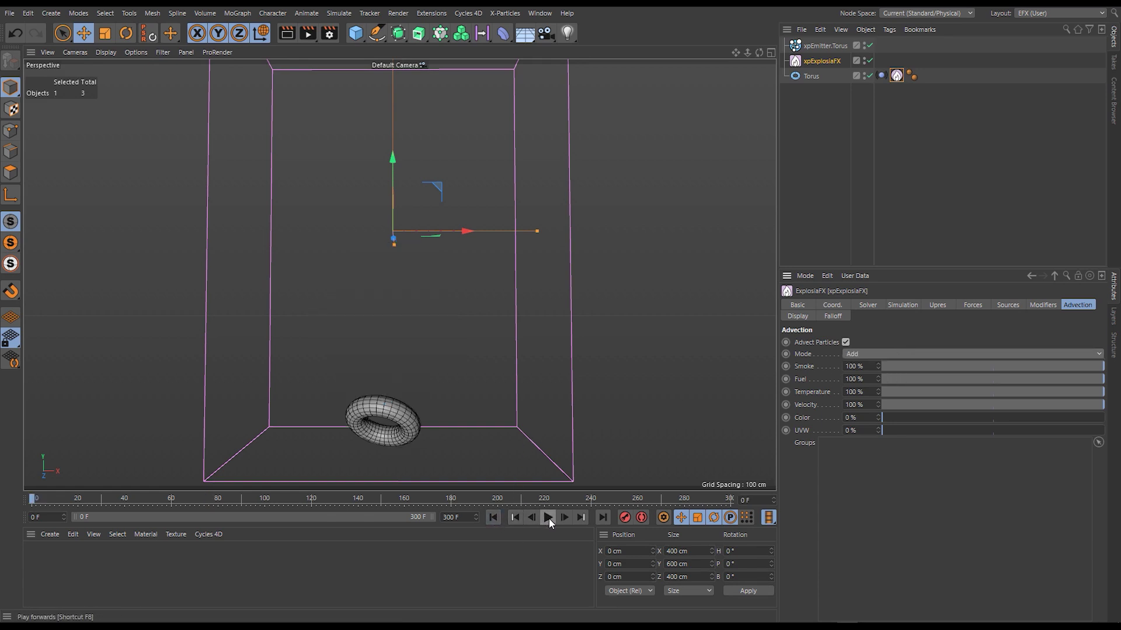
{"action": "left_click", "coordinate": [548, 518]}
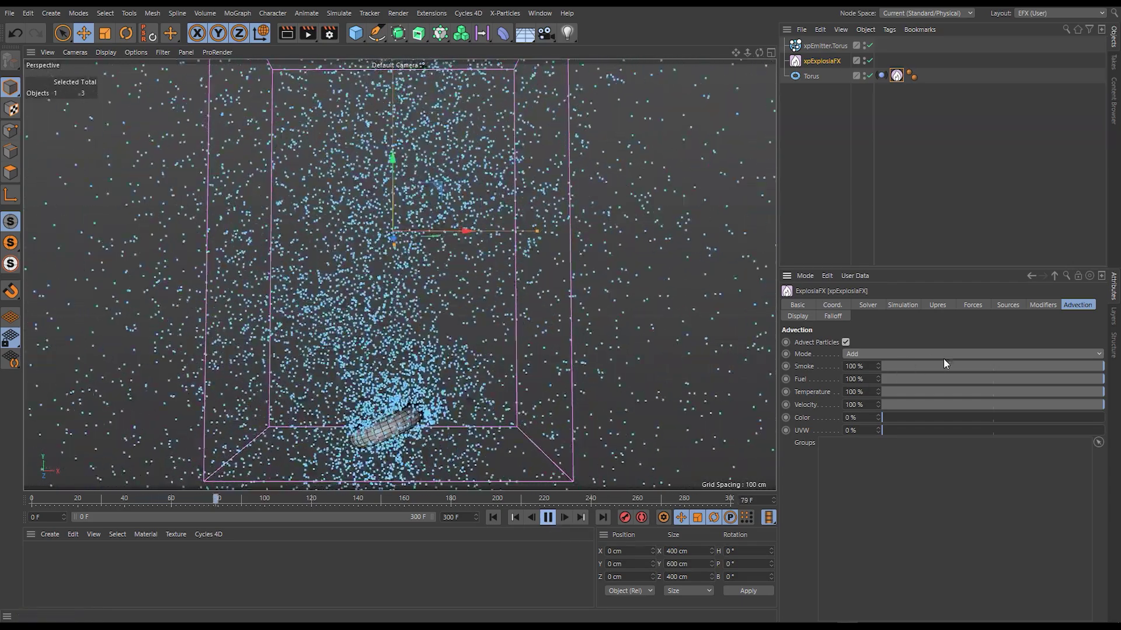
{"action": "left_click", "coordinate": [892, 405]}
{"action": "left_click", "coordinate": [493, 517]}
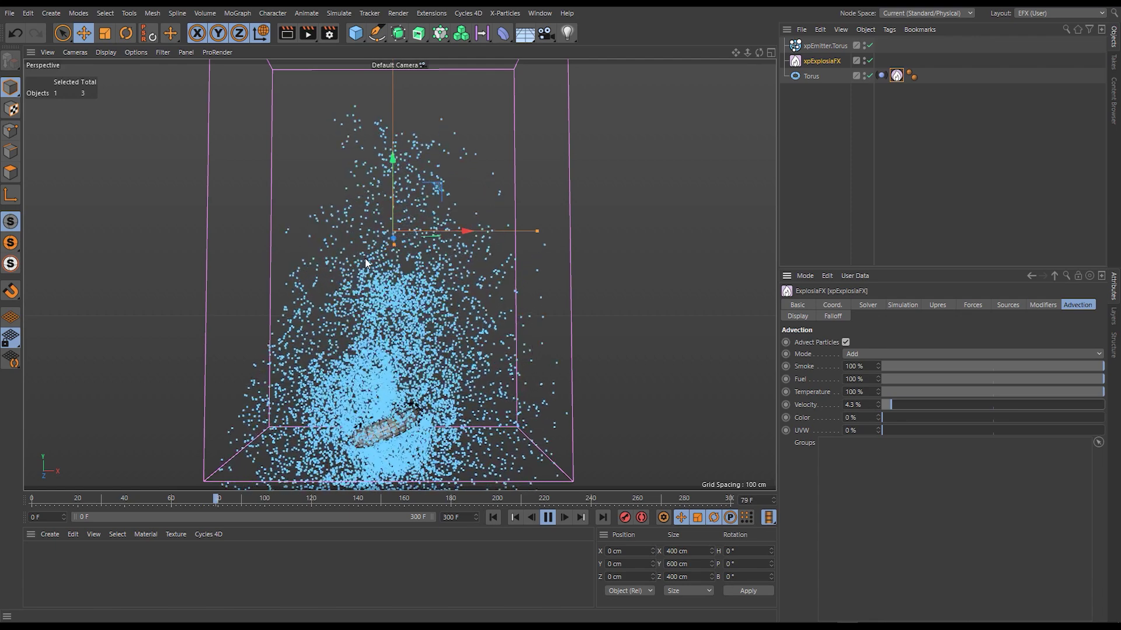
Restore the advection Mode to Set and Velocity to 100 %, and replay the simulation from the start before pausing it.
{"action": "left_click", "coordinate": [874, 354]}
{"action": "left_click", "coordinate": [851, 366]}
{"action": "left_click_drag", "start_coordinate": [900, 403], "coordinate": [1104, 408]}
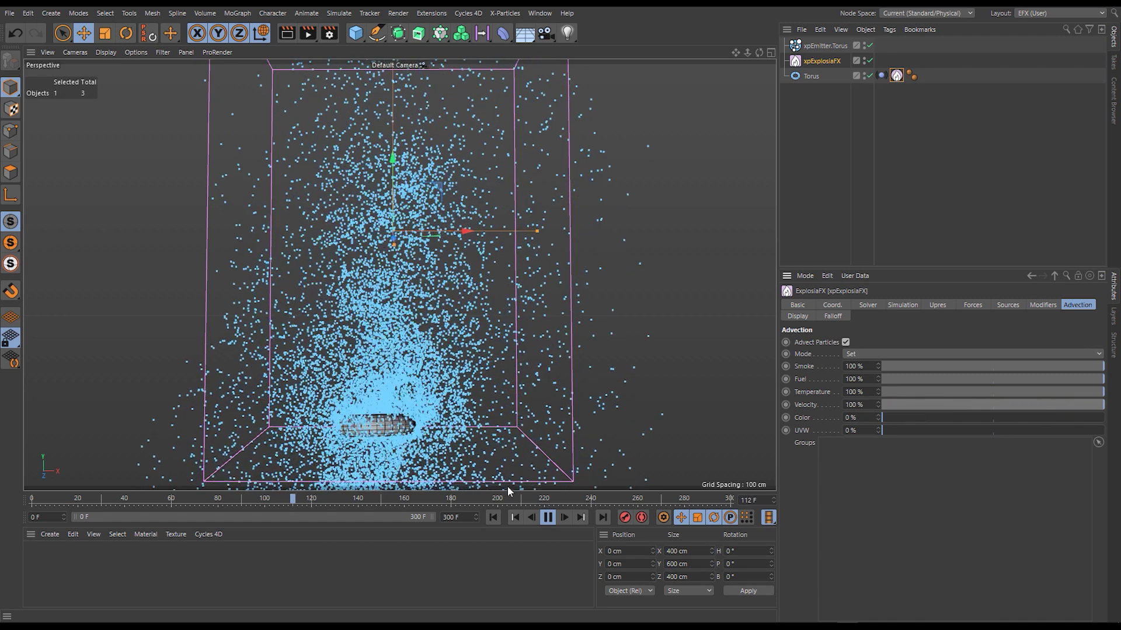
{"action": "left_click", "coordinate": [493, 518]}
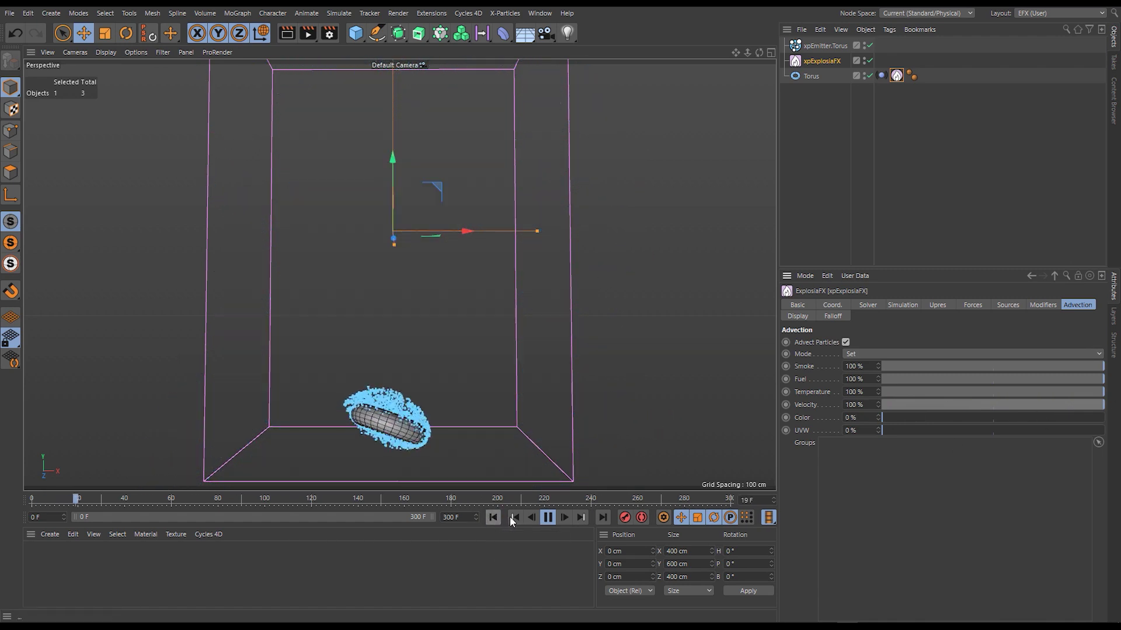
{"action": "left_click", "coordinate": [547, 518]}
Create and add two particle groups on xpEmitter.Torus and set its group Mode to Use Gradient.
{"action": "left_click", "coordinate": [825, 46]}
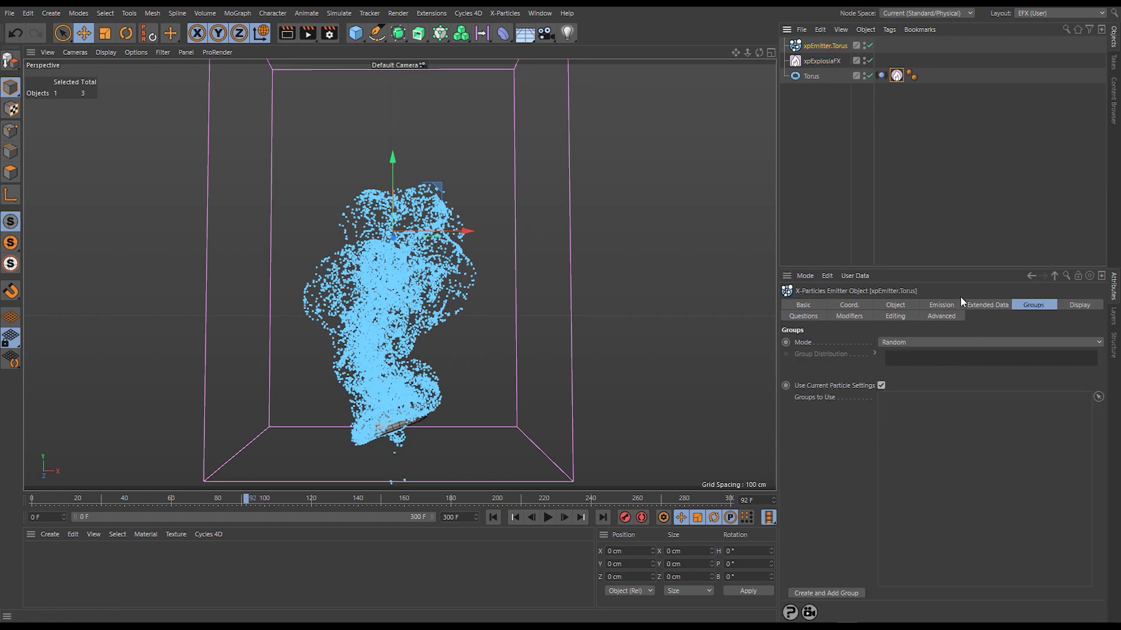
{"action": "left_click", "coordinate": [826, 592]}
{"action": "left_click", "coordinate": [827, 592]}
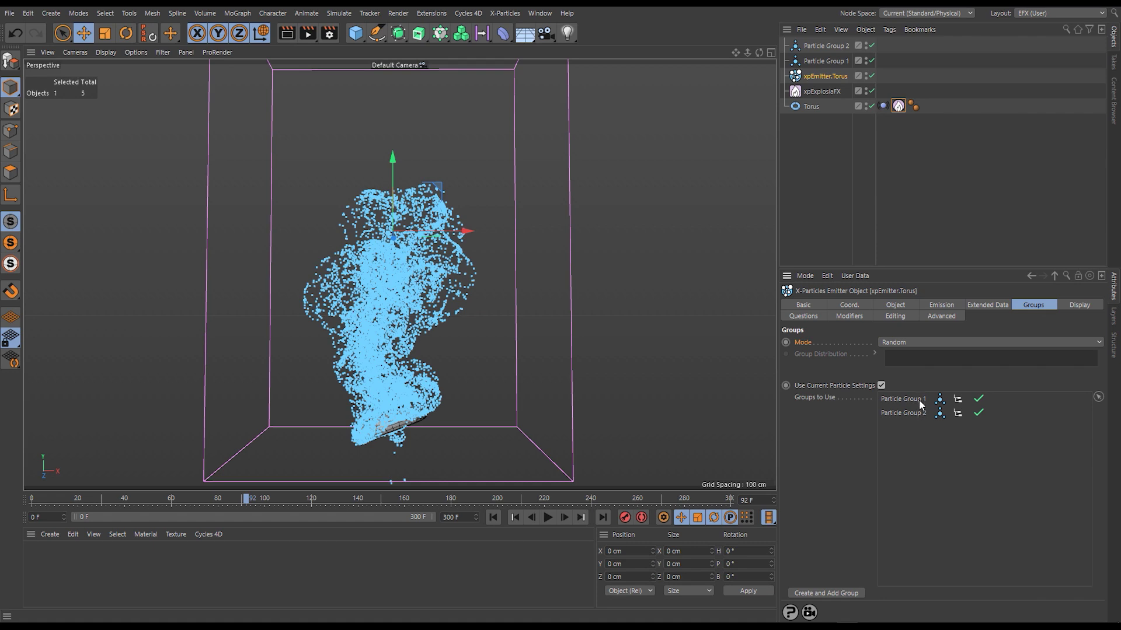
{"action": "left_click", "coordinate": [918, 345]}
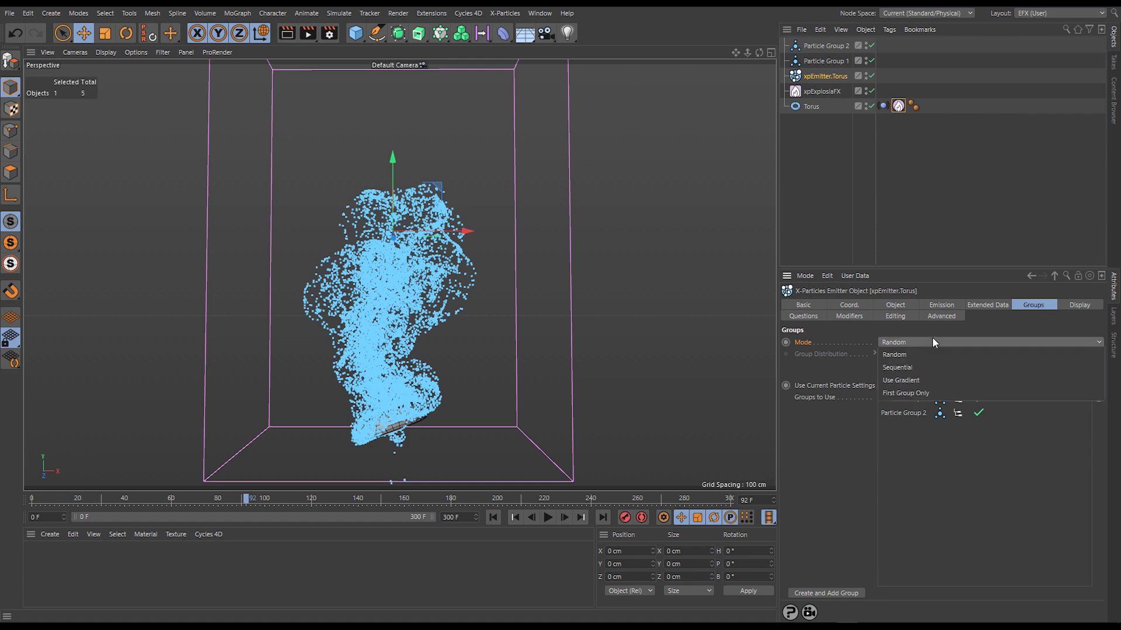
{"action": "left_click", "coordinate": [909, 381]}
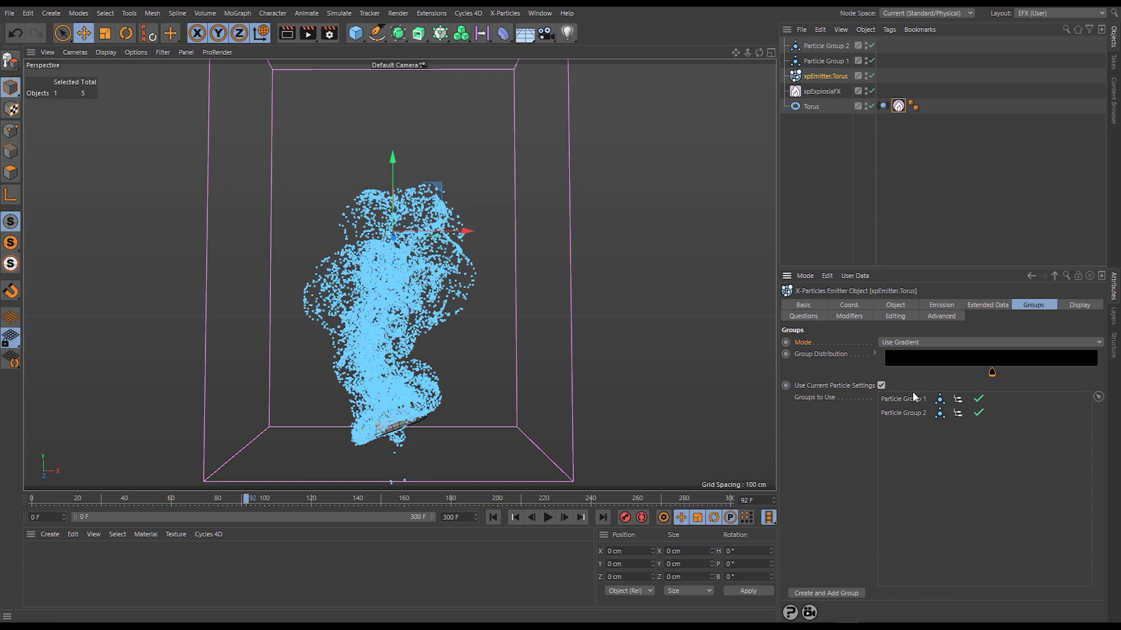
Reorder Particle Group 2 below Particle Group 1, set its display color hue to 0° (red), and replay the simulation from the start.
{"action": "left_click_drag", "start_coordinate": [828, 48], "coordinate": [836, 51]}
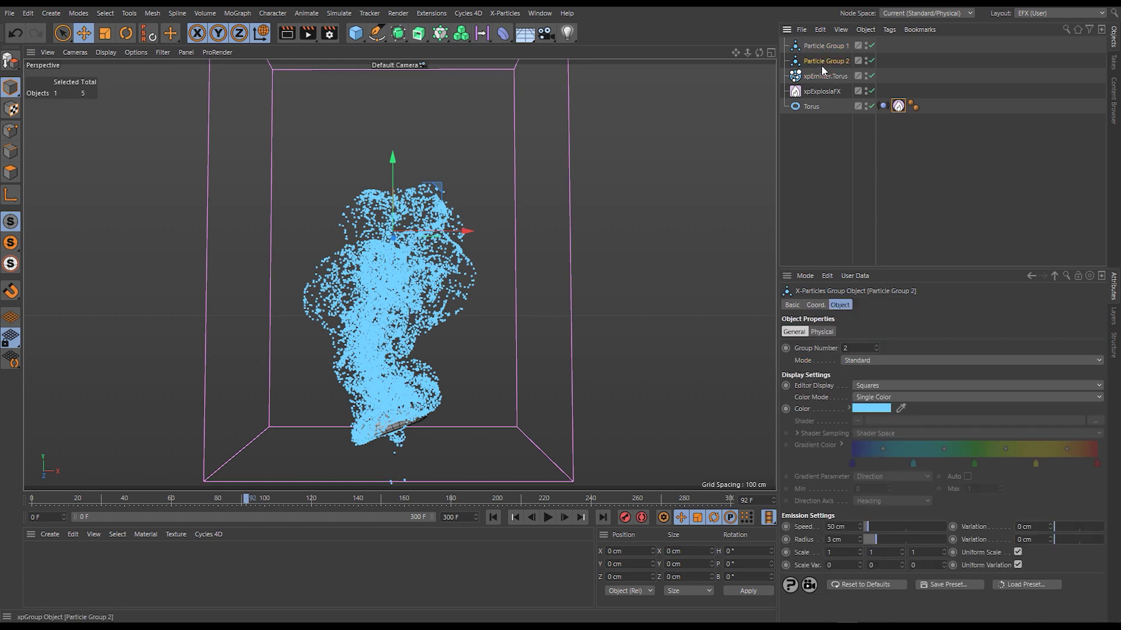
{"action": "left_click", "coordinate": [847, 408]}
{"action": "left_click_drag", "start_coordinate": [891, 438], "coordinate": [888, 450]}
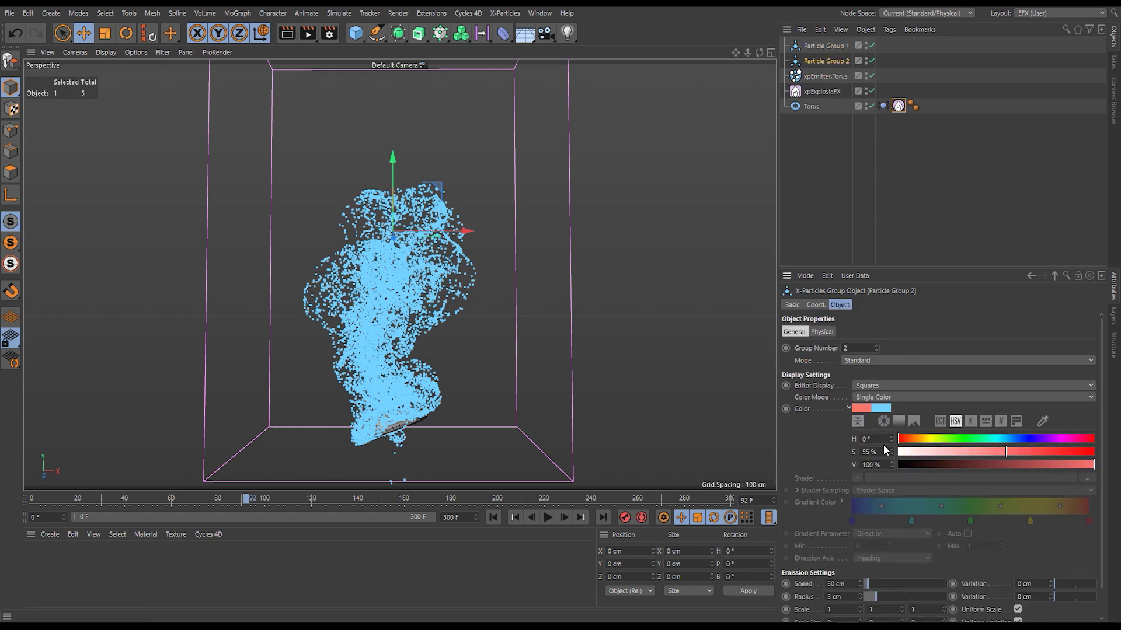
{"action": "left_click", "coordinate": [515, 517]}
{"action": "left_click", "coordinate": [547, 517]}
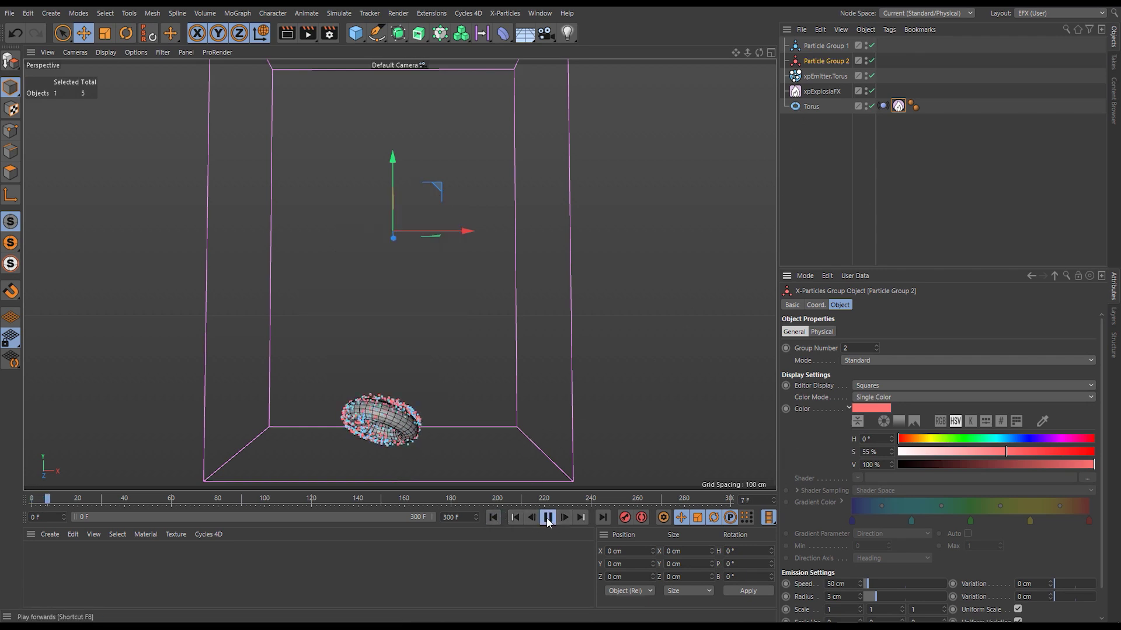
Try shifting xpEmitter.Torus's Group Distribution gradient knot toward the low end and to about 93 %, replaying the simulation to compare group balance.
{"action": "left_click", "coordinate": [825, 75]}
{"action": "left_click_drag", "start_coordinate": [990, 373], "coordinate": [901, 377]}
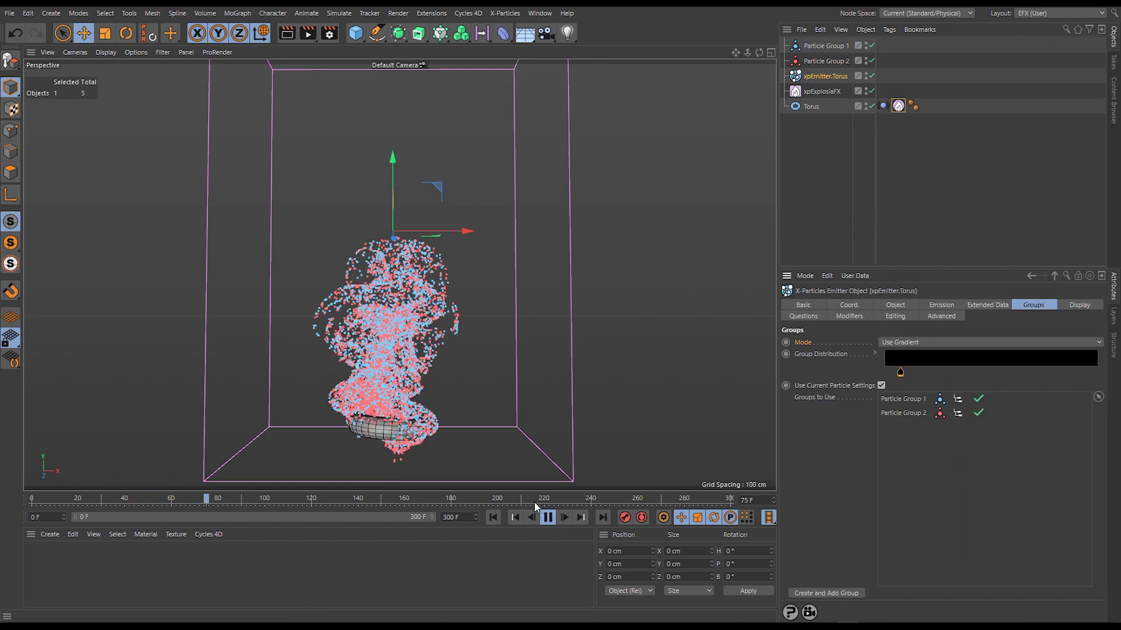
{"action": "left_click", "coordinate": [493, 517]}
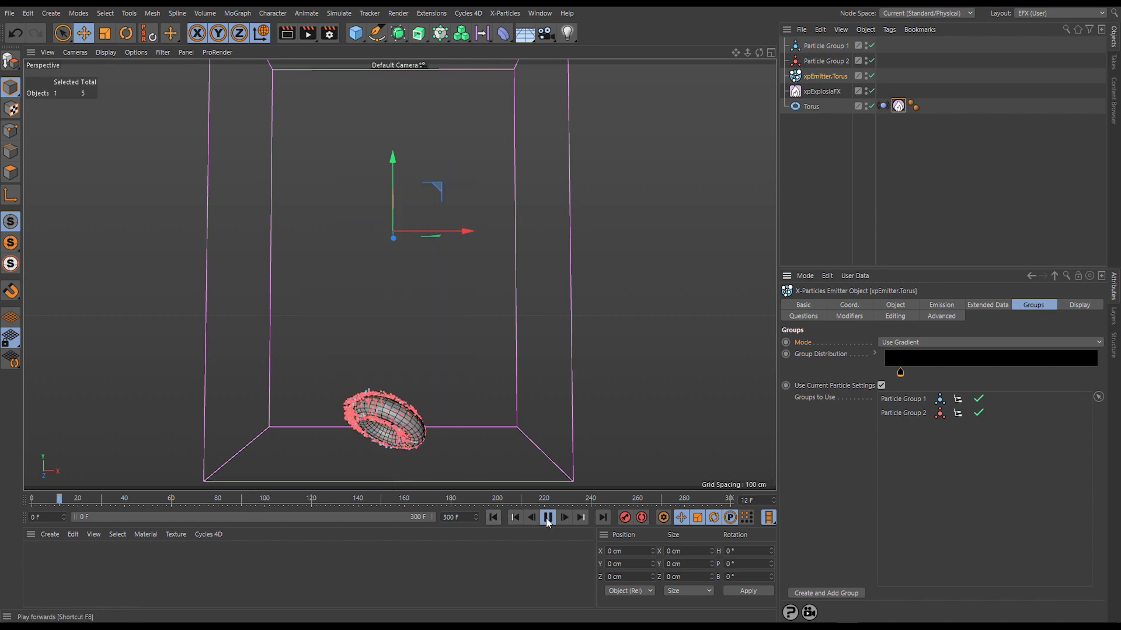
{"action": "left_click_drag", "start_coordinate": [1005, 374], "coordinate": [1081, 374]}
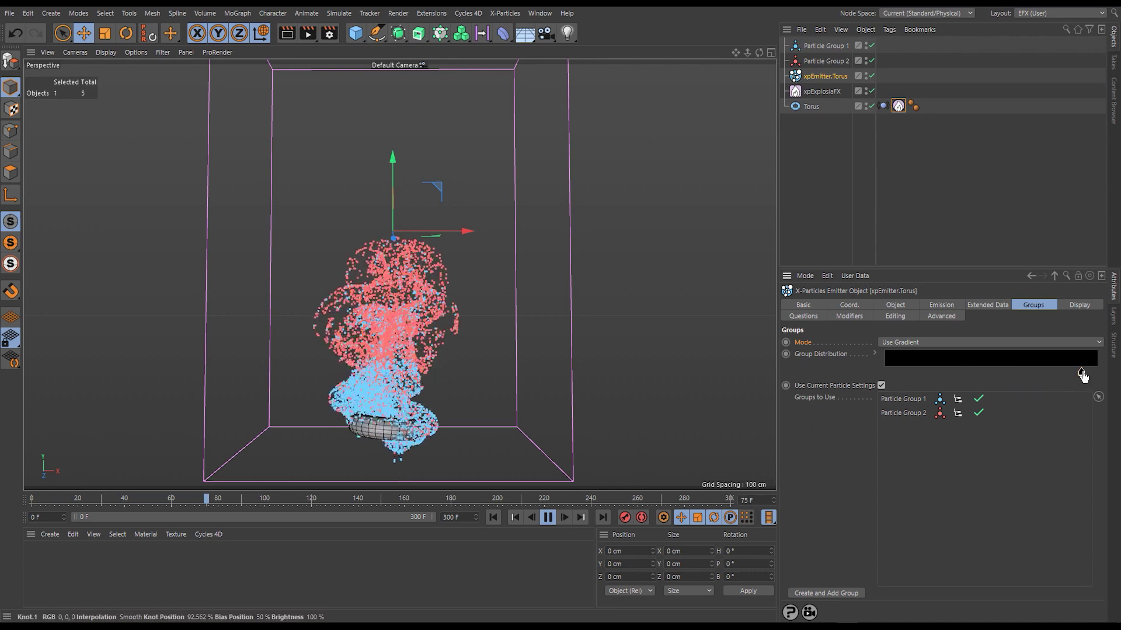
Restrict xpExplosiaFX's advection to Particle Group 2 by adding it to the advection Groups, and replay the simulation from the start.
{"action": "left_click", "coordinate": [828, 92]}
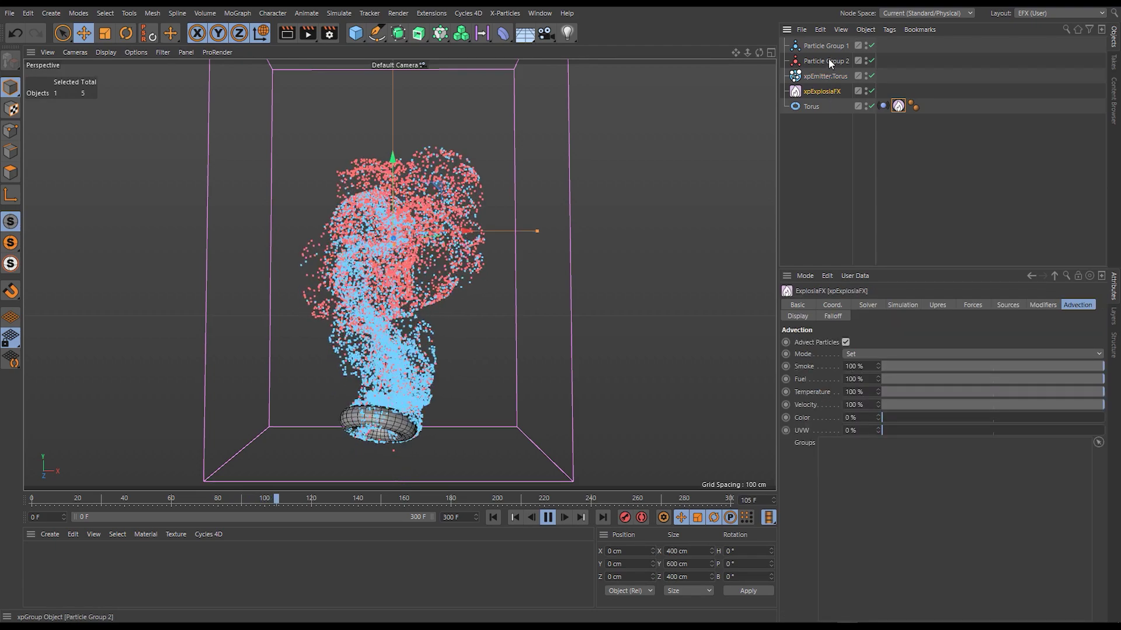
{"action": "left_click_drag", "start_coordinate": [812, 64], "coordinate": [901, 338]}
{"action": "left_click_drag", "start_coordinate": [897, 510], "coordinate": [879, 541]}
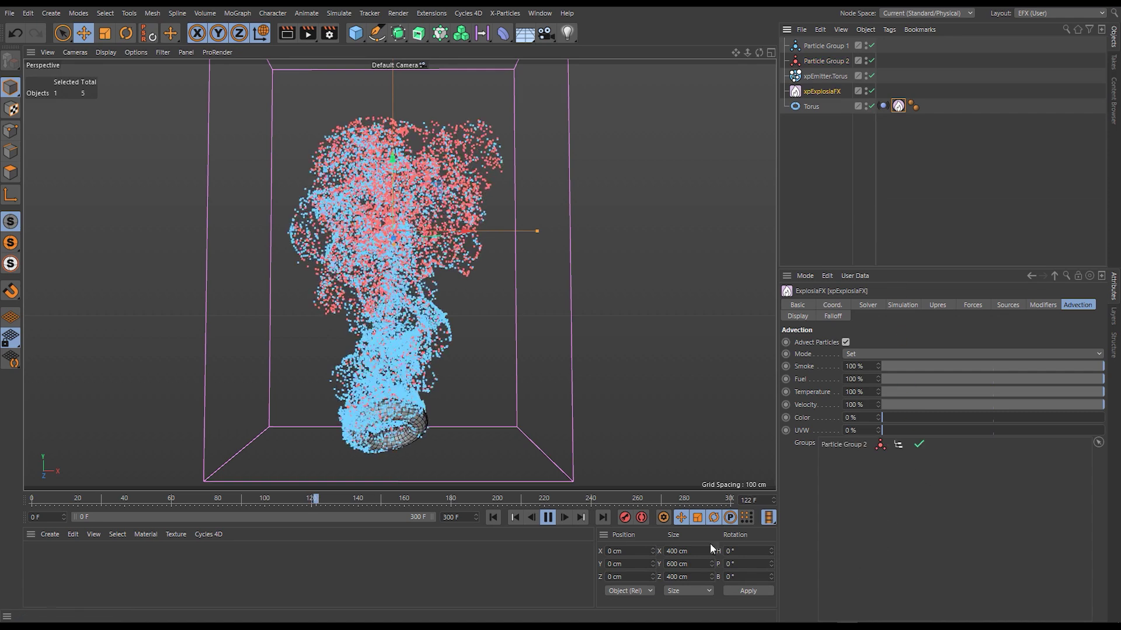
{"action": "left_click", "coordinate": [496, 518]}
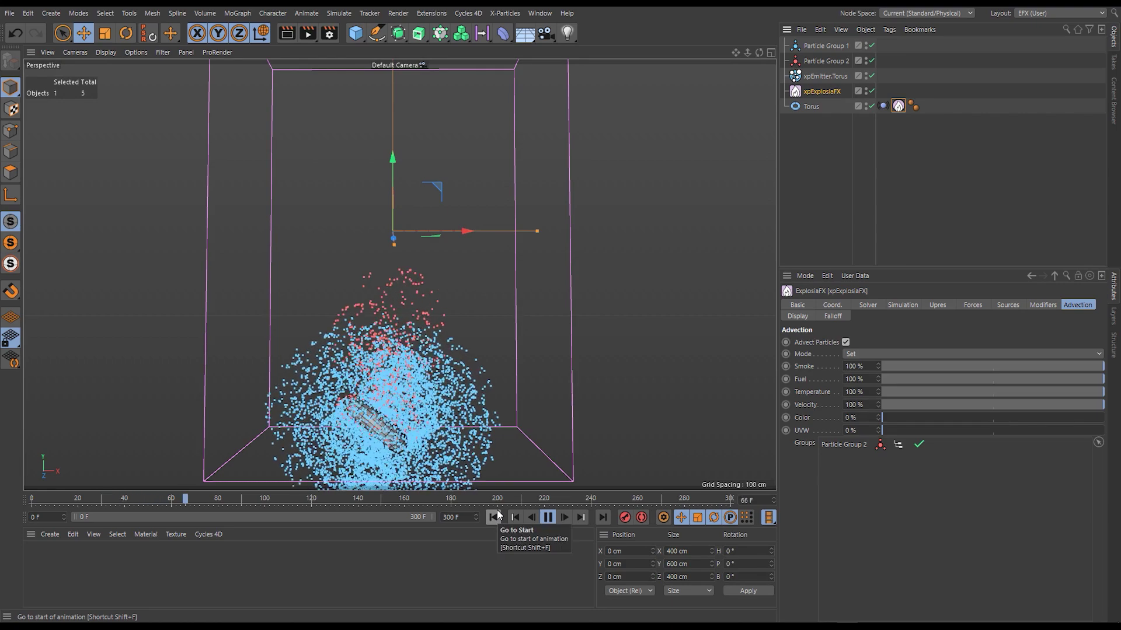
Shift xpEmitter.Torus's Group Distribution gradient knot back toward the low end, then replay from the start and pause.
{"action": "left_click", "coordinate": [831, 75]}
{"action": "left_click_drag", "start_coordinate": [1032, 381], "coordinate": [919, 374]}
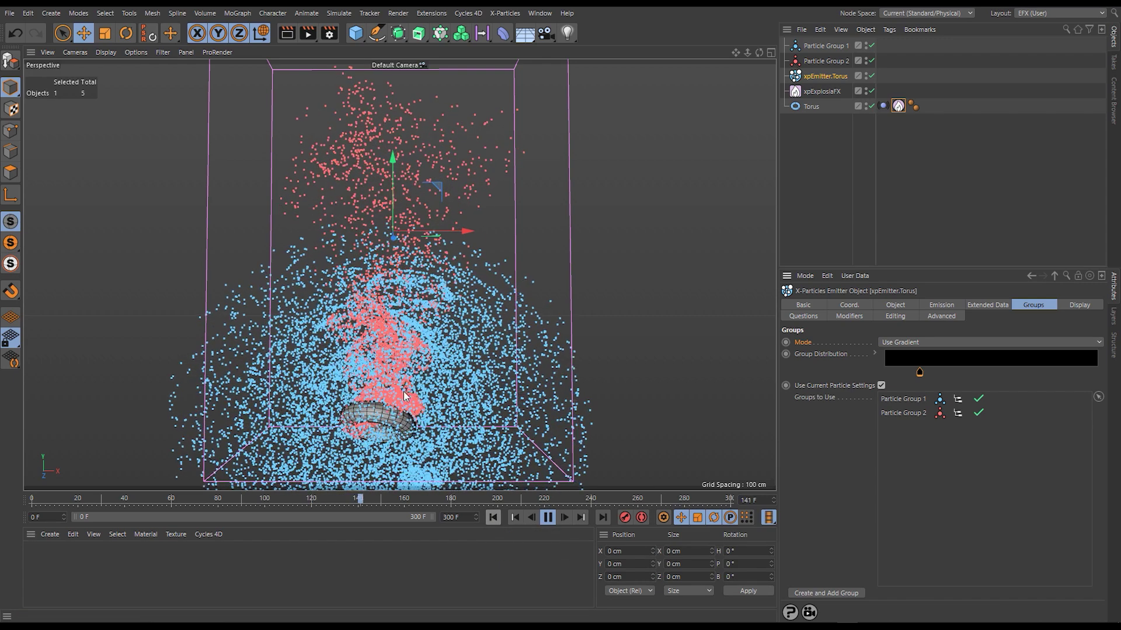
{"action": "left_click", "coordinate": [494, 518]}
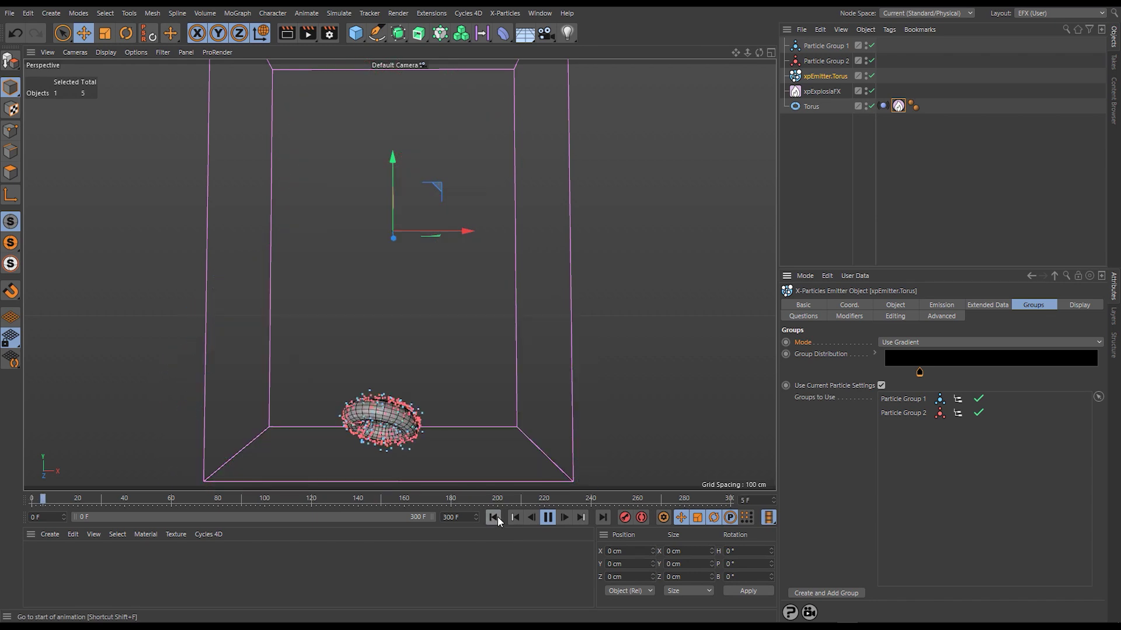
{"action": "left_click", "coordinate": [547, 520]}
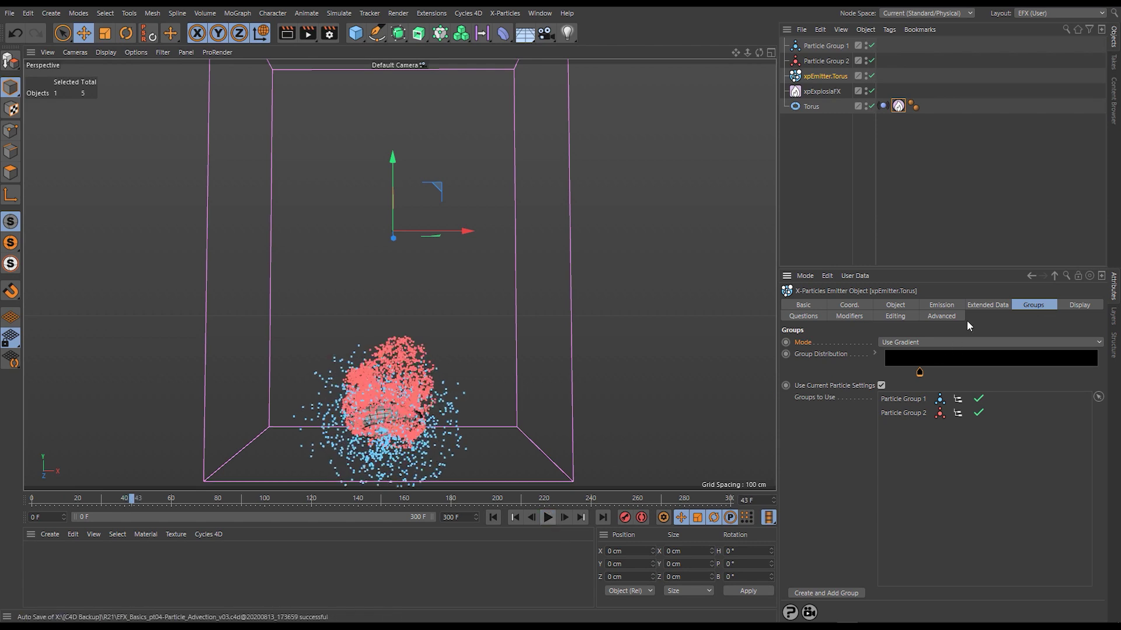
Change xpEmitter.Torus's Emission type to Shot and replay the simulation from the start, pausing to inspect the single burst of particles.
{"action": "left_click", "coordinate": [941, 305]}
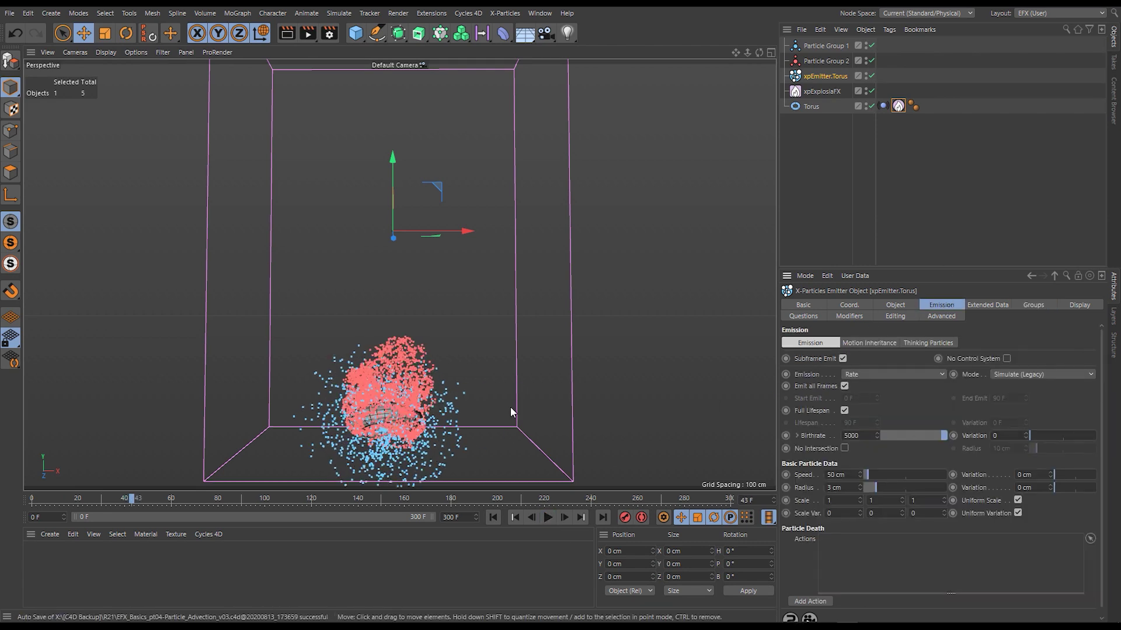
{"action": "left_click", "coordinate": [899, 374]}
{"action": "left_click", "coordinate": [884, 411]}
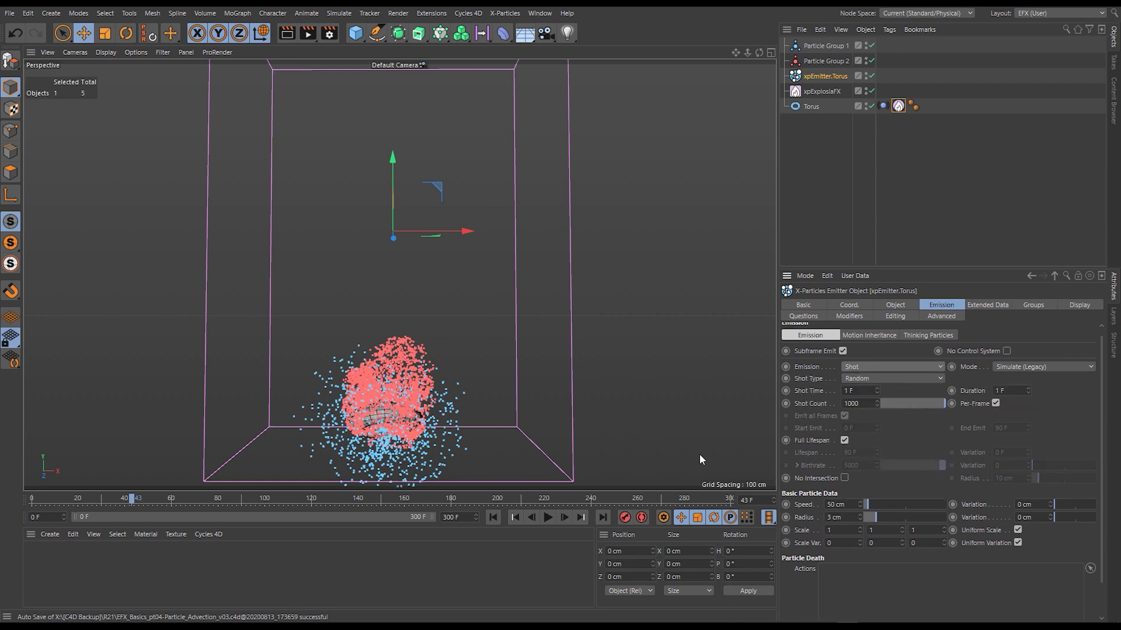
{"action": "left_click", "coordinate": [493, 517]}
{"action": "left_click", "coordinate": [547, 517]}
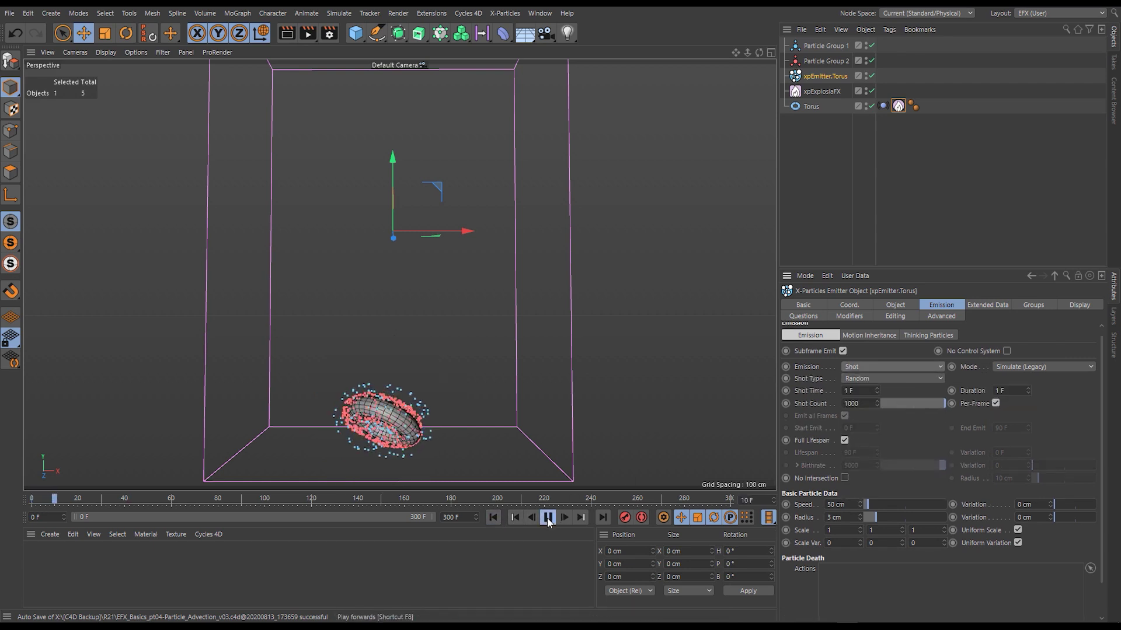
{"action": "left_click", "coordinate": [547, 517]}
{"action": "left_click", "coordinate": [547, 518]}
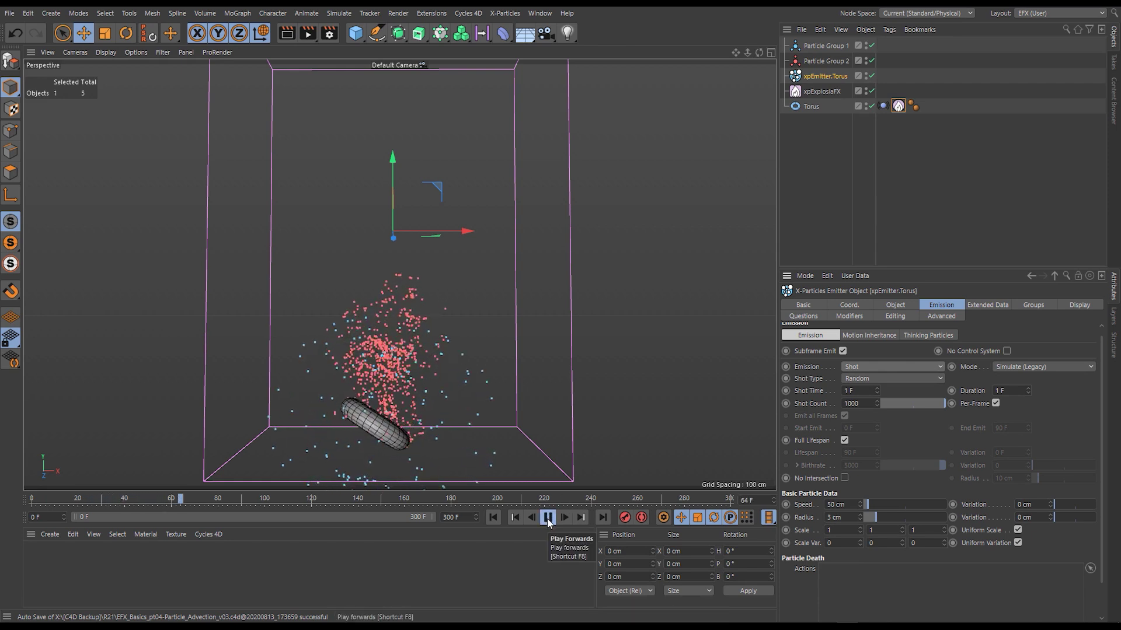
{"action": "left_click", "coordinate": [547, 517]}
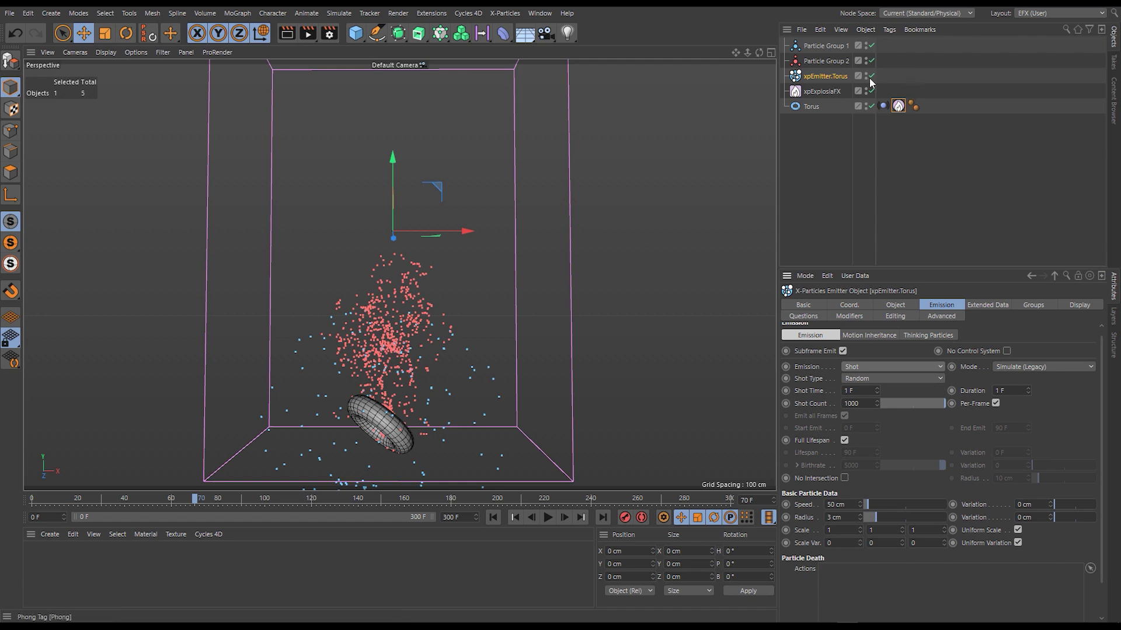
Delete both particle groups from the scene and return the timeline to the start.
{"action": "left_click", "coordinate": [824, 61]}
{"action": "left_click", "coordinate": [827, 47], "text": "shift"}
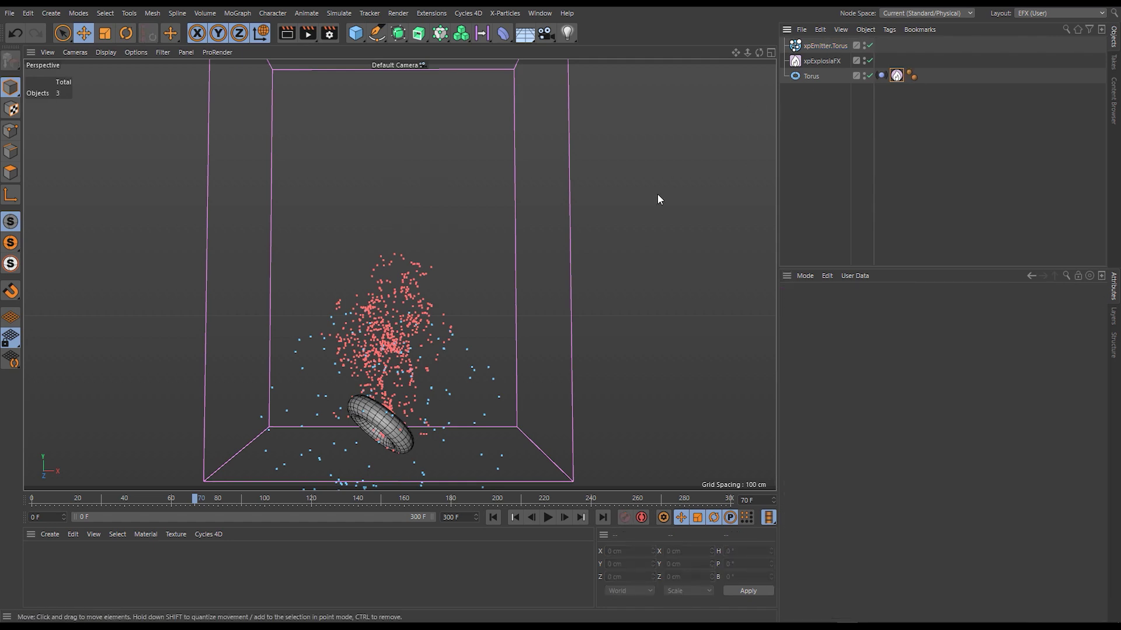
{"action": "left_click", "coordinate": [493, 517]}
Display xpEmitter.Torus's particles as Lines, with Color Mode set to Gradient (Parameter) and Gradient Parameter set to Speed.
{"action": "left_click", "coordinate": [826, 46]}
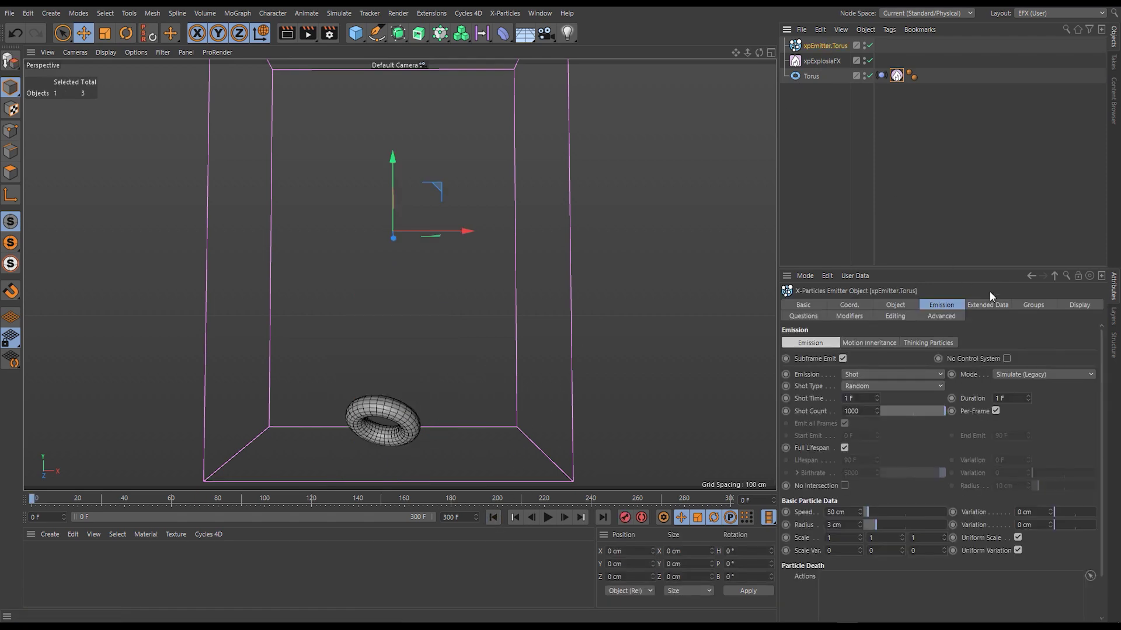
{"action": "left_click", "coordinate": [1086, 305]}
{"action": "left_click", "coordinate": [880, 497]}
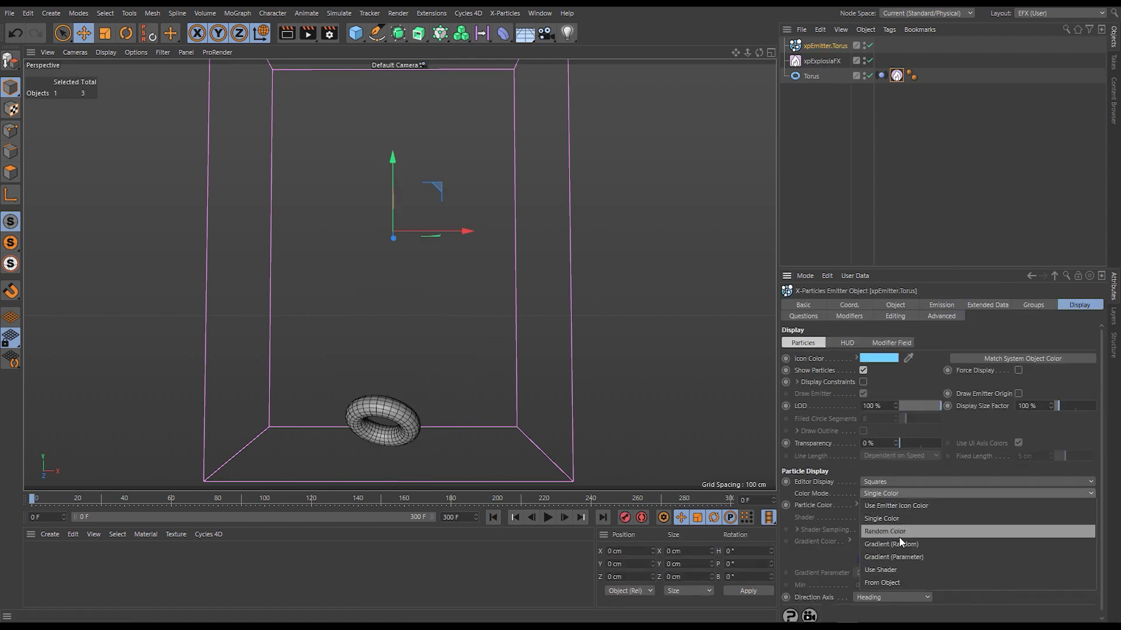
{"action": "left_click", "coordinate": [898, 553]}
{"action": "left_click", "coordinate": [901, 576]}
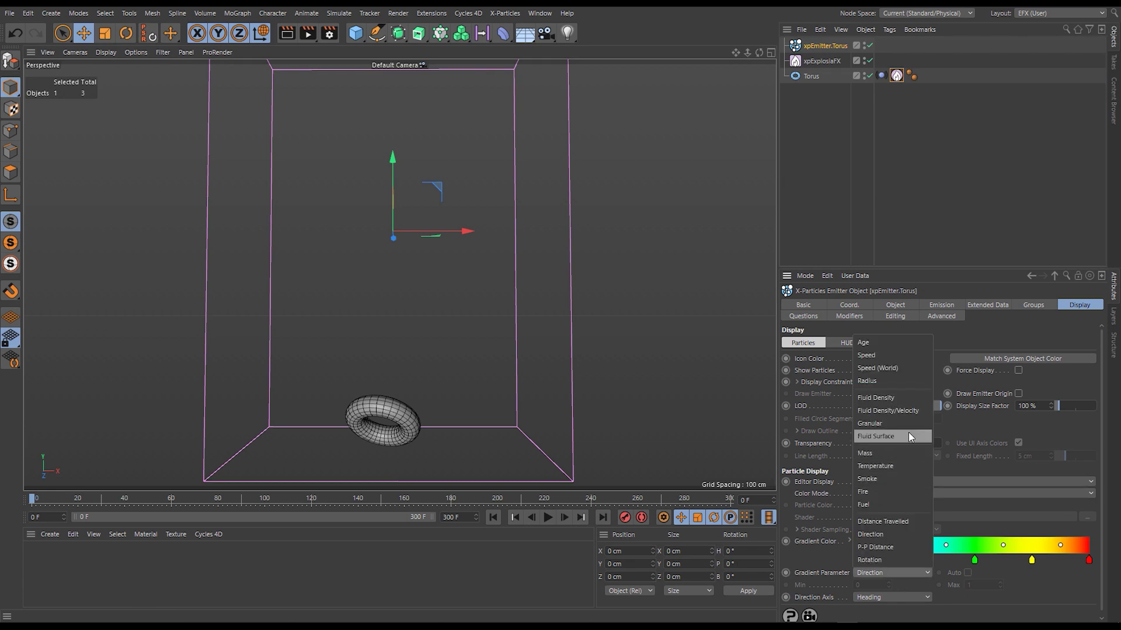
{"action": "left_click", "coordinate": [893, 365]}
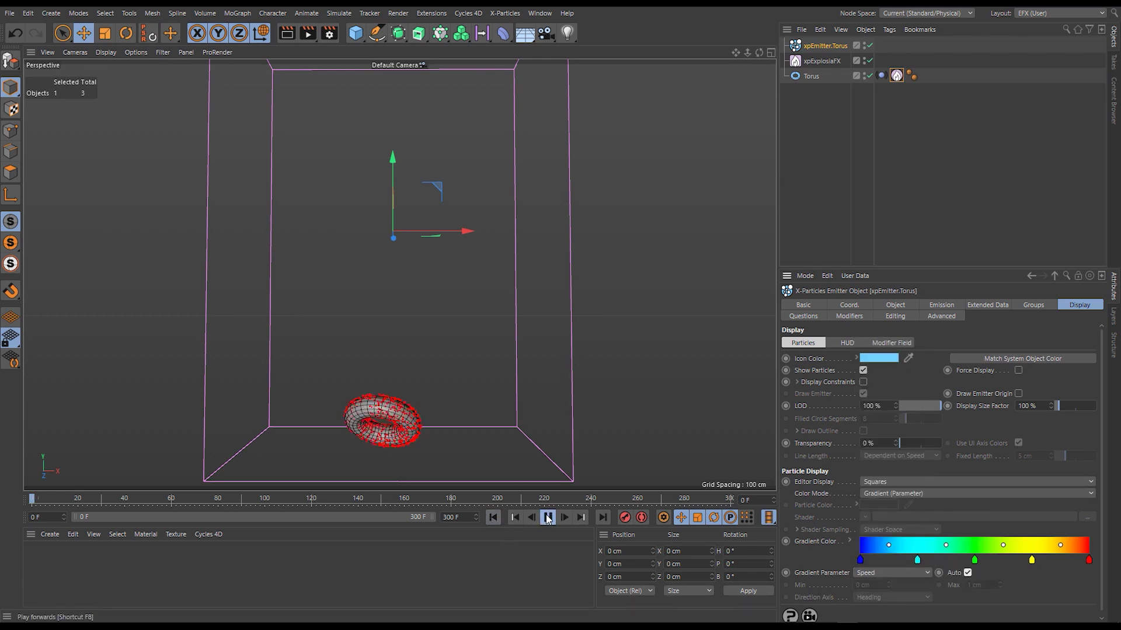
{"action": "left_click", "coordinate": [902, 482]}
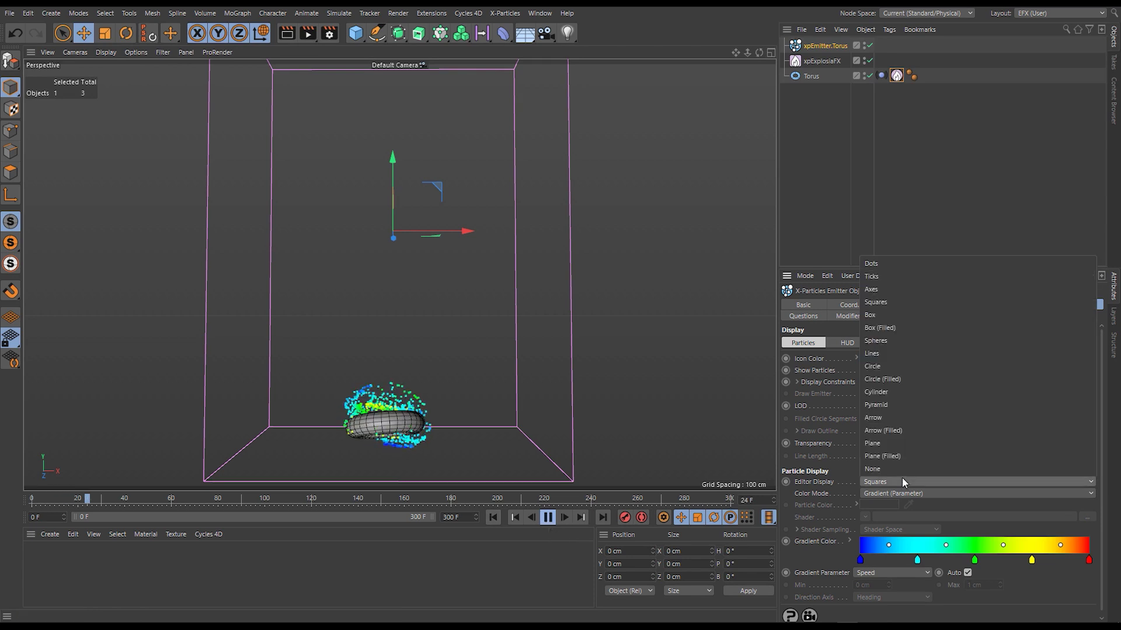
{"action": "left_click", "coordinate": [903, 353]}
Set xpEmitter.Torus's Shot Count to 10000, then replay the simulation from the start and pause it.
{"action": "left_click", "coordinate": [934, 305]}
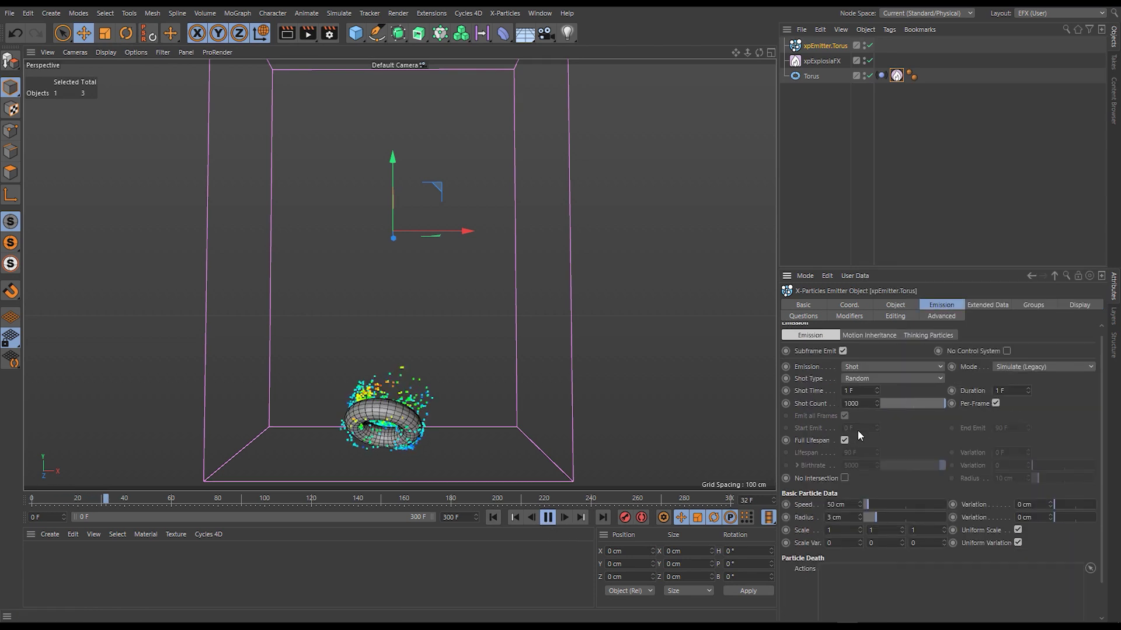
{"action": "left_click", "coordinate": [859, 404]}
{"action": "type", "text": "10000"}
{"action": "key", "text": "Return"}
{"action": "left_click", "coordinate": [492, 517]}
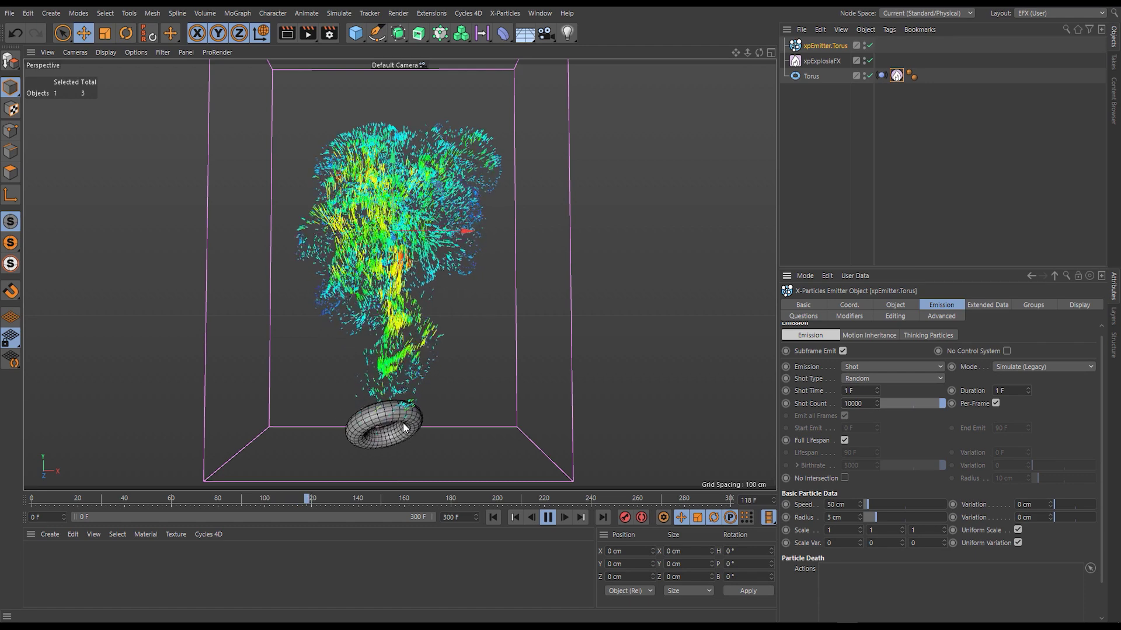
{"action": "left_click", "coordinate": [548, 517]}
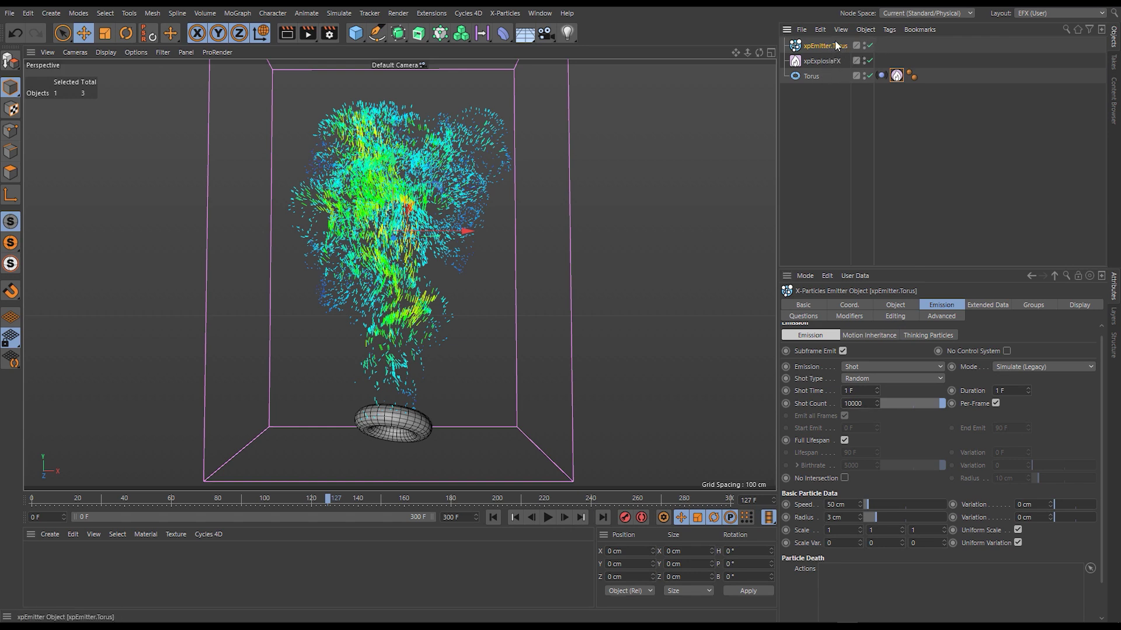
Change the Emitter Shape to a Sphere of about 32 cm radius, set particle Speed to 0 cm, and replay from the start.
{"action": "left_click", "coordinate": [896, 305]}
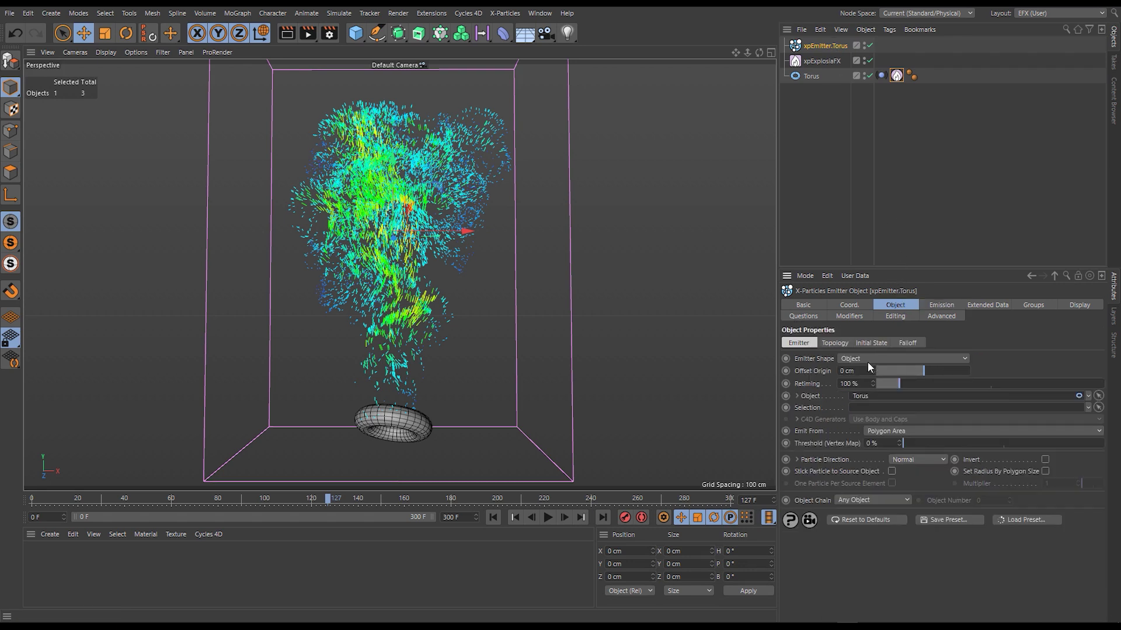
{"action": "left_click", "coordinate": [865, 359]}
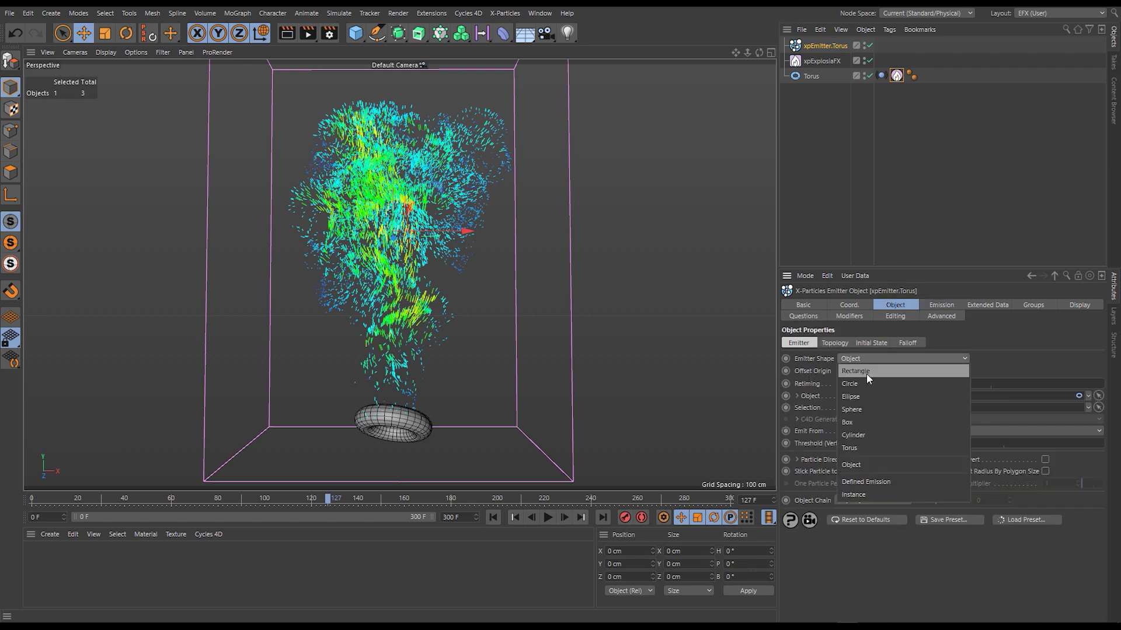
{"action": "left_click", "coordinate": [865, 411]}
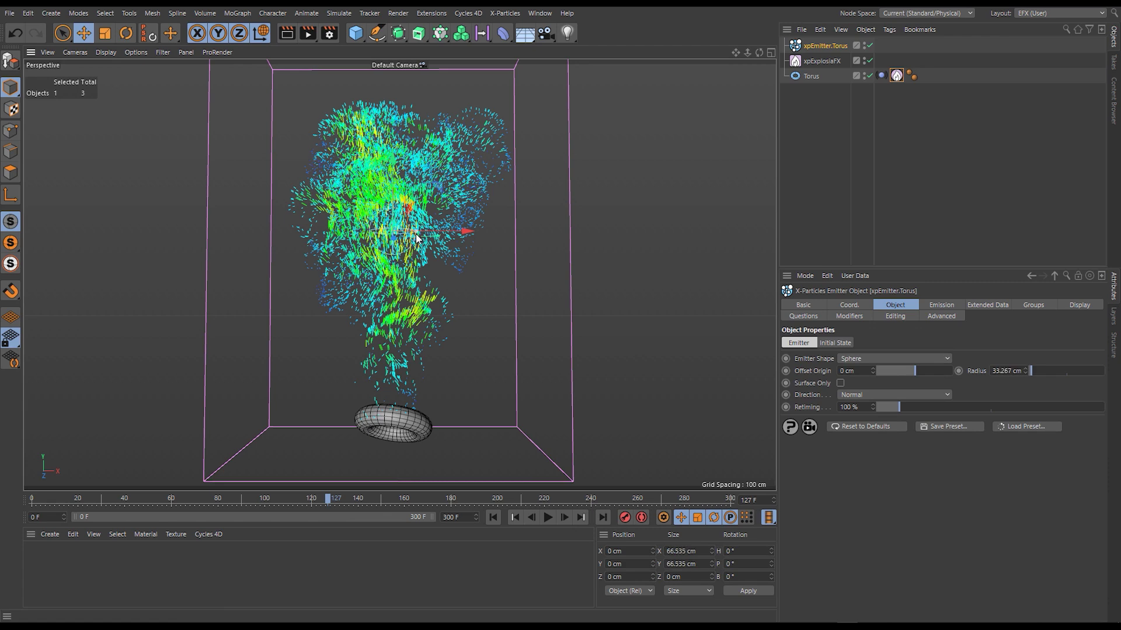
{"action": "left_click", "coordinate": [938, 306]}
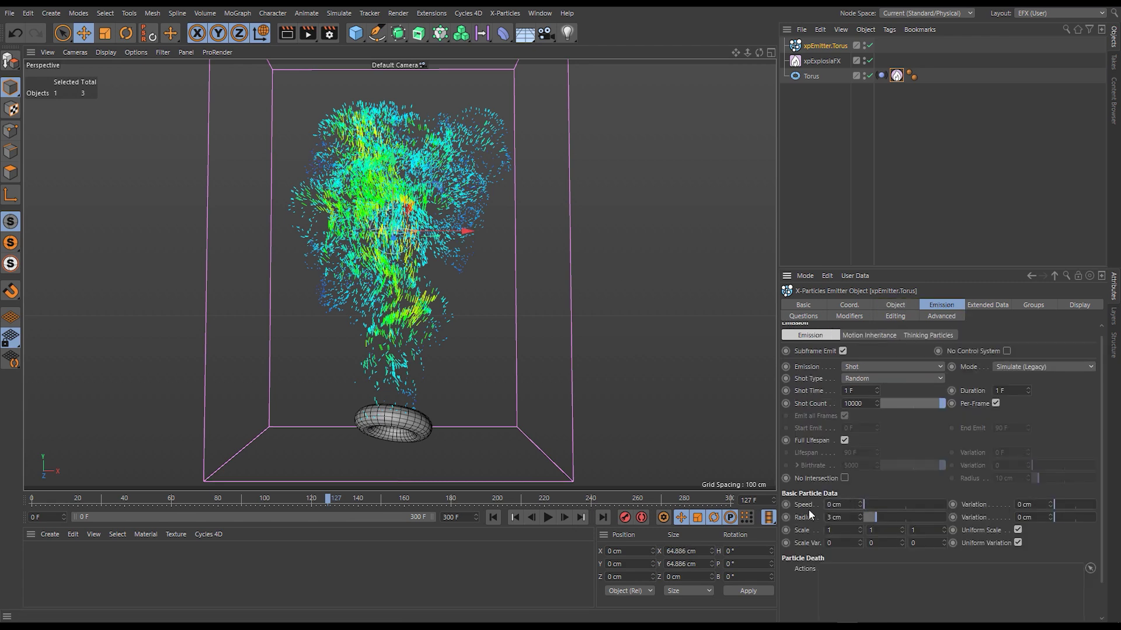
{"action": "left_click", "coordinate": [511, 518]}
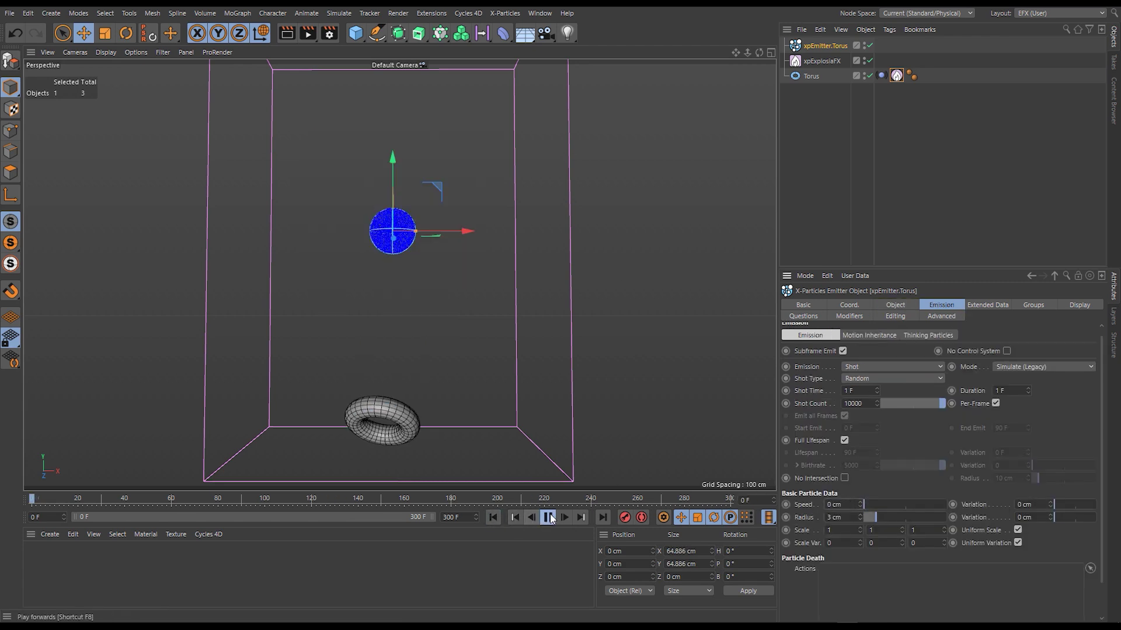
Set the Emission type to Rate and move the sphere emitter down above the torus, to about Y -120 cm, during playback before pausing.
{"action": "left_click", "coordinate": [880, 367]}
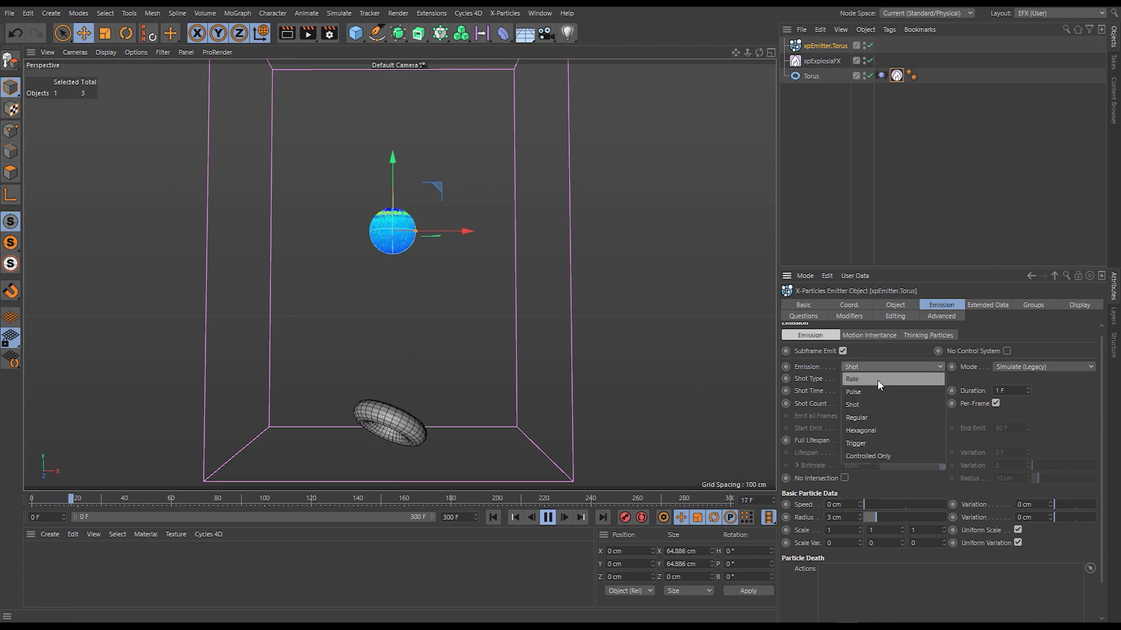
{"action": "left_click", "coordinate": [878, 380]}
{"action": "left_click_drag", "start_coordinate": [539, 343], "coordinate": [552, 383]}
{"action": "left_click_drag", "start_coordinate": [562, 461], "coordinate": [514, 423]}
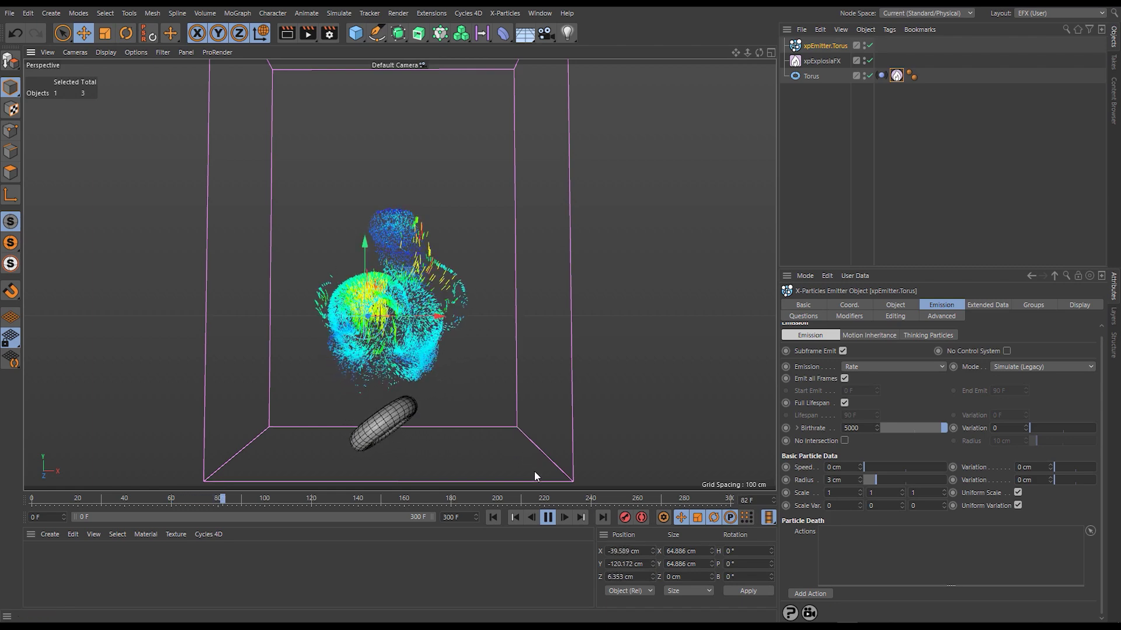
{"action": "left_click", "coordinate": [546, 517]}
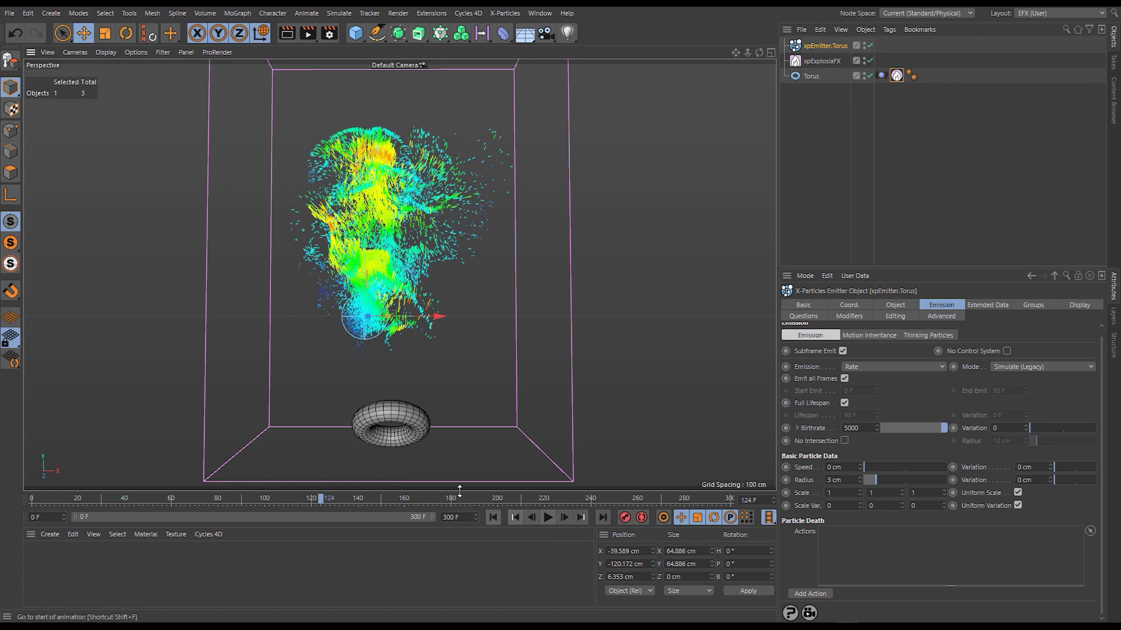
Shrink the sphere emitter to about 42 cm across, reposition it to about Y -142 cm and Z -44 cm, and replay the simulation.
{"action": "left_click_drag", "start_coordinate": [411, 407], "coordinate": [463, 337], "text": "alt"}
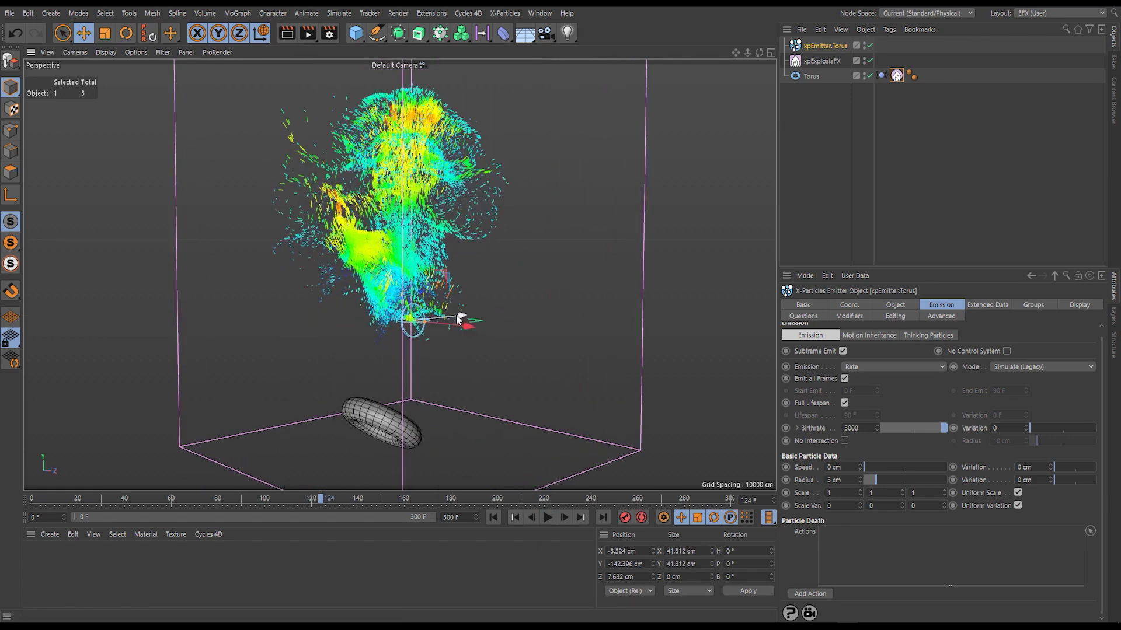
{"action": "left_click", "coordinate": [493, 517]}
{"action": "left_click", "coordinate": [548, 518]}
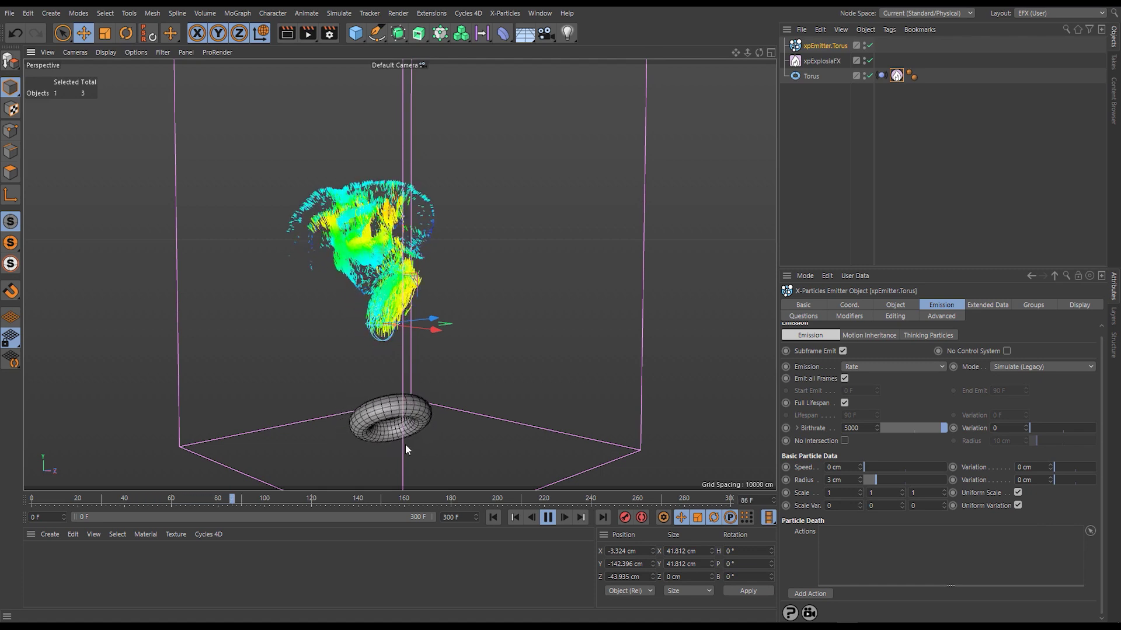
{"action": "left_click", "coordinate": [547, 517]}
{"action": "left_click", "coordinate": [493, 517]}
{"action": "left_click_drag", "start_coordinate": [432, 332], "coordinate": [470, 403], "text": "alt"}
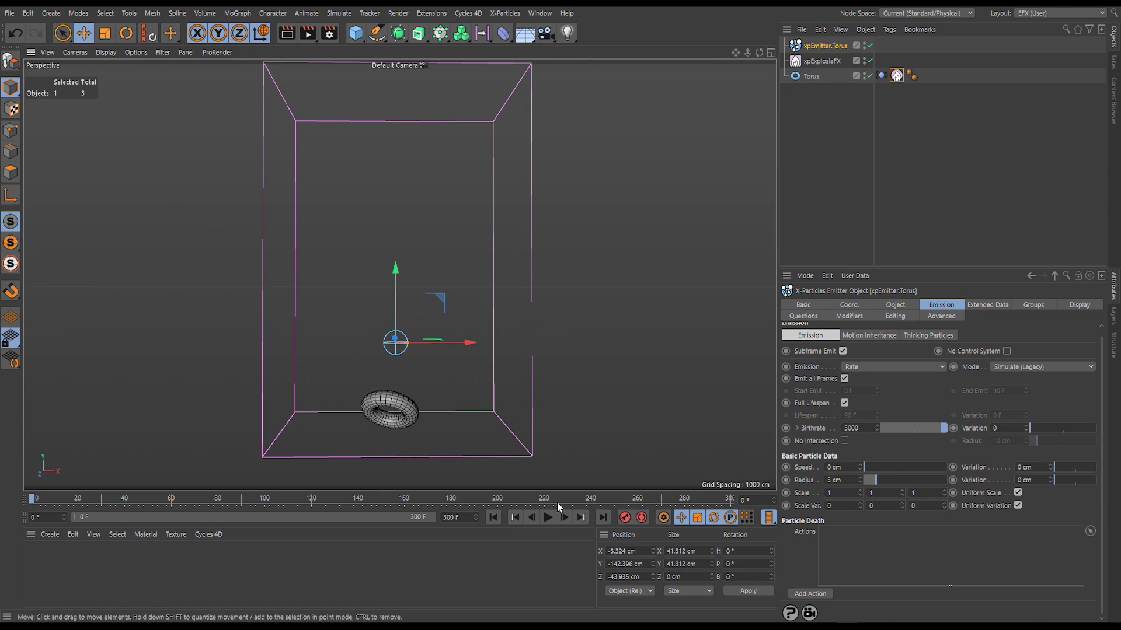